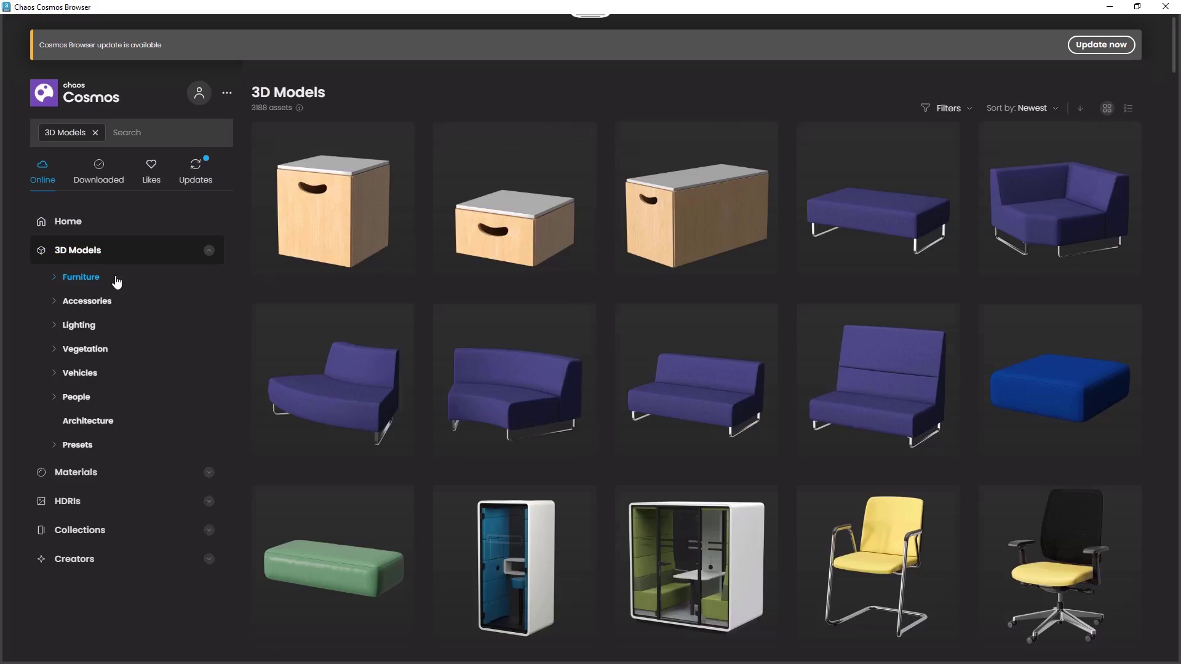
Browse the Furniture and Accessories 3D model categories in the Chaos Cosmos library
click(116, 282)
click(87, 477)
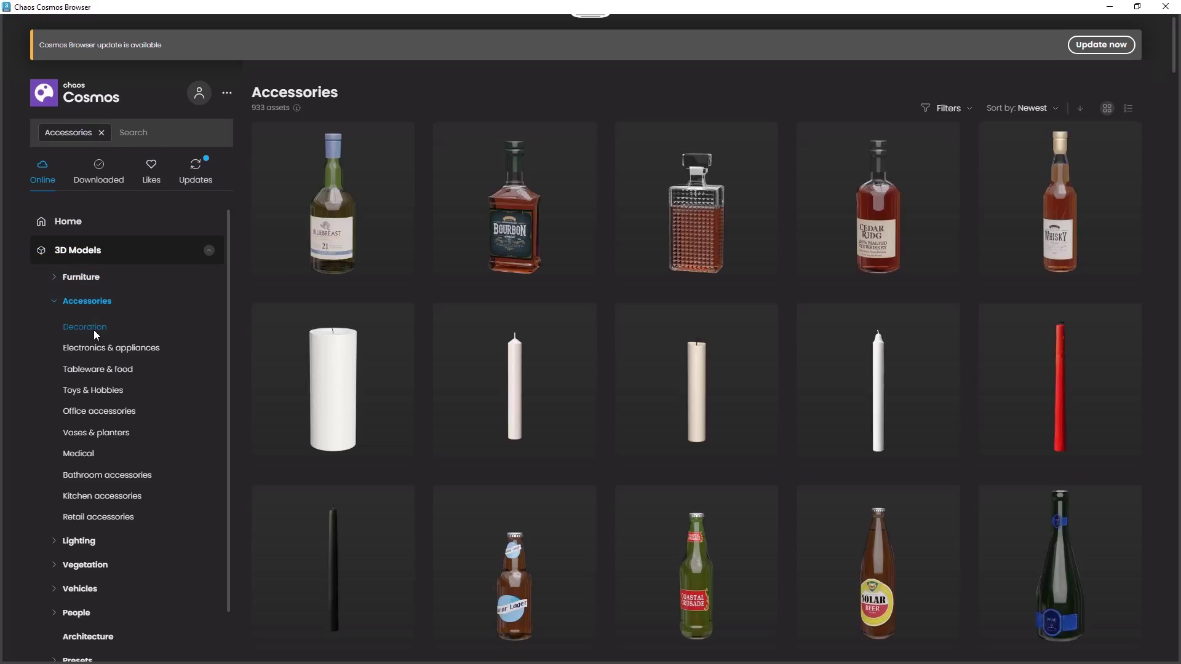
click(108, 320)
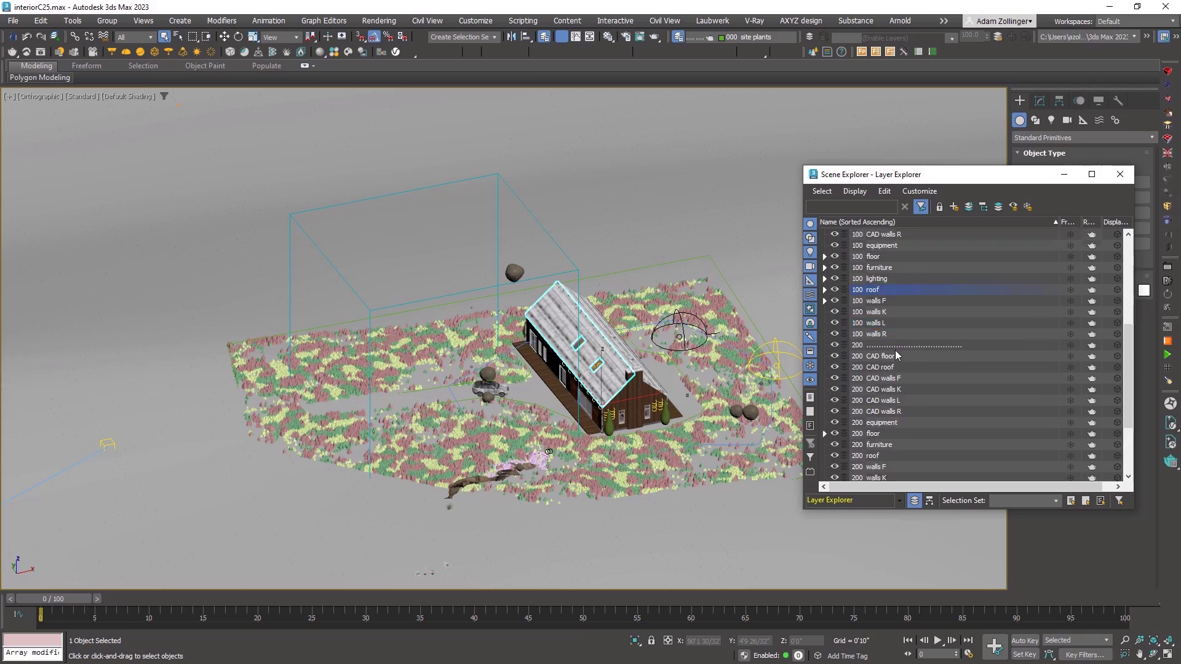
Switch to 3ds Max, hide the 100 roof layer and look into the house from above
scroll(895, 350, down, 3)
scroll(895, 351, up, 2)
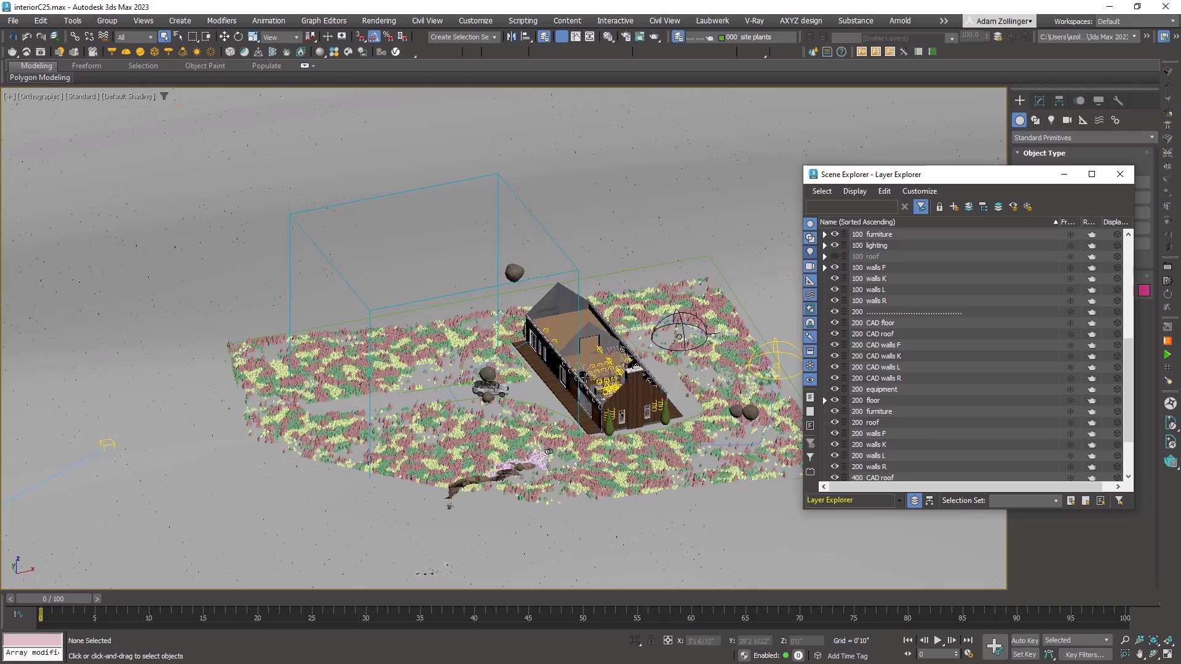
scroll(615, 333, up, 8)
key(t)
scroll(594, 411, down, 8)
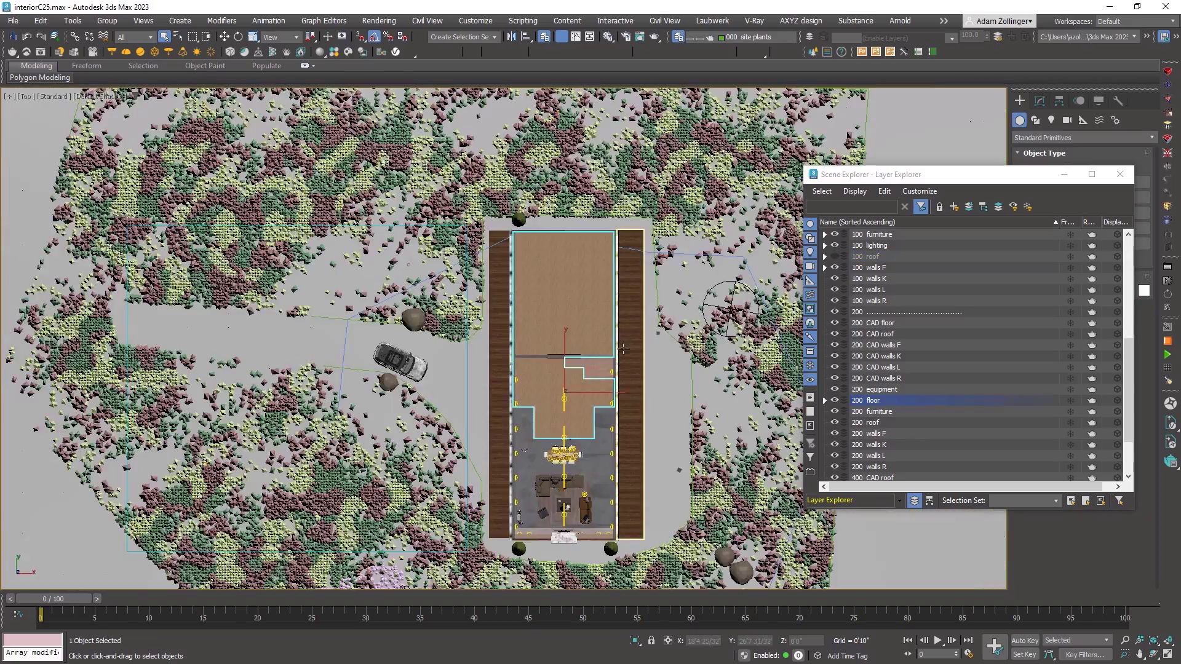
alt+middle_drag(597, 411, 642, 354)
alt+middle_drag(687, 281, 732, 262)
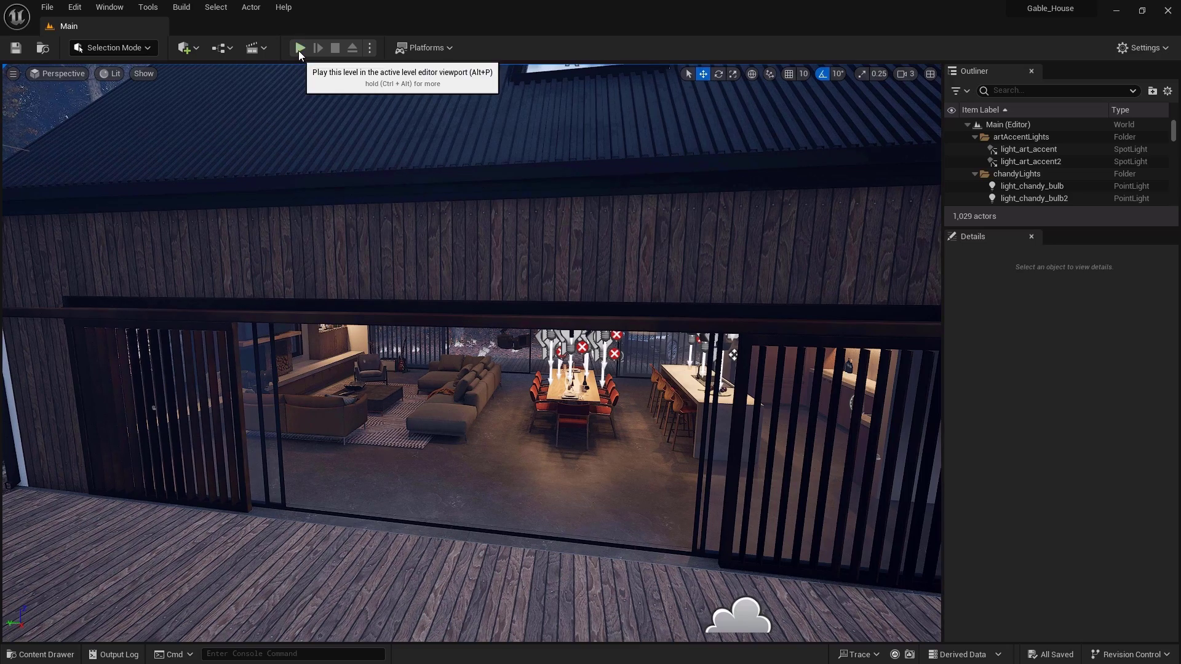
Switch to Unreal Editor and play the Gable_House level in the viewport
click(299, 48)
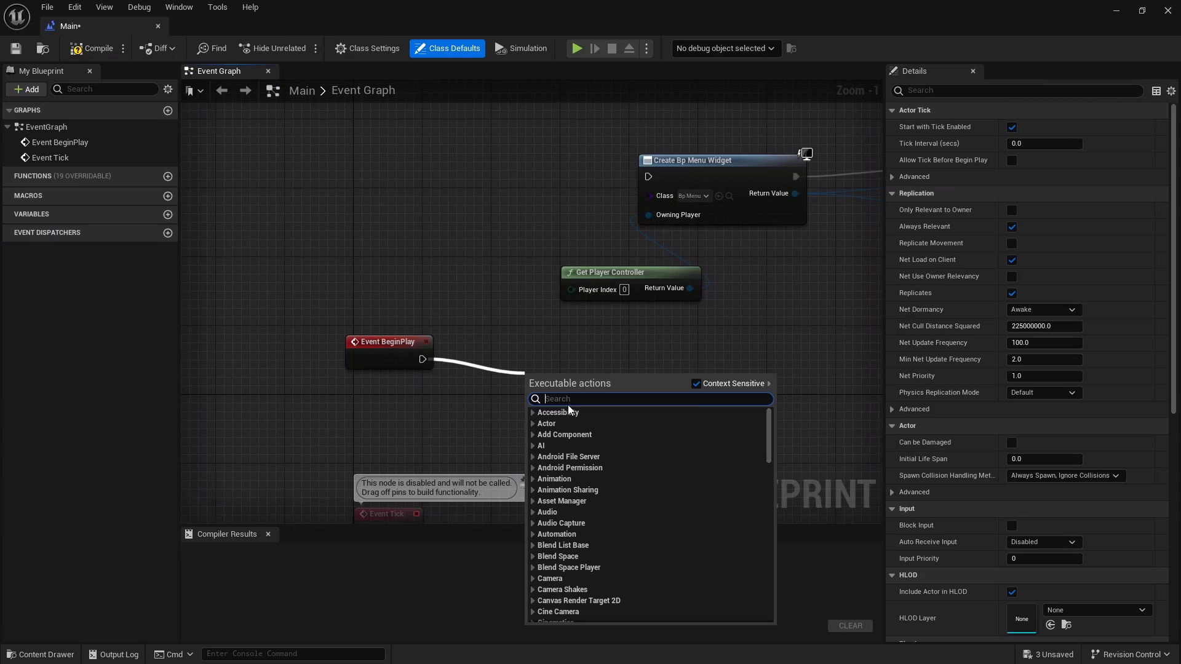
Add a Create Widget node connected to Event BeginPlay in the level blueprint and set its class to student_menu
text(create)
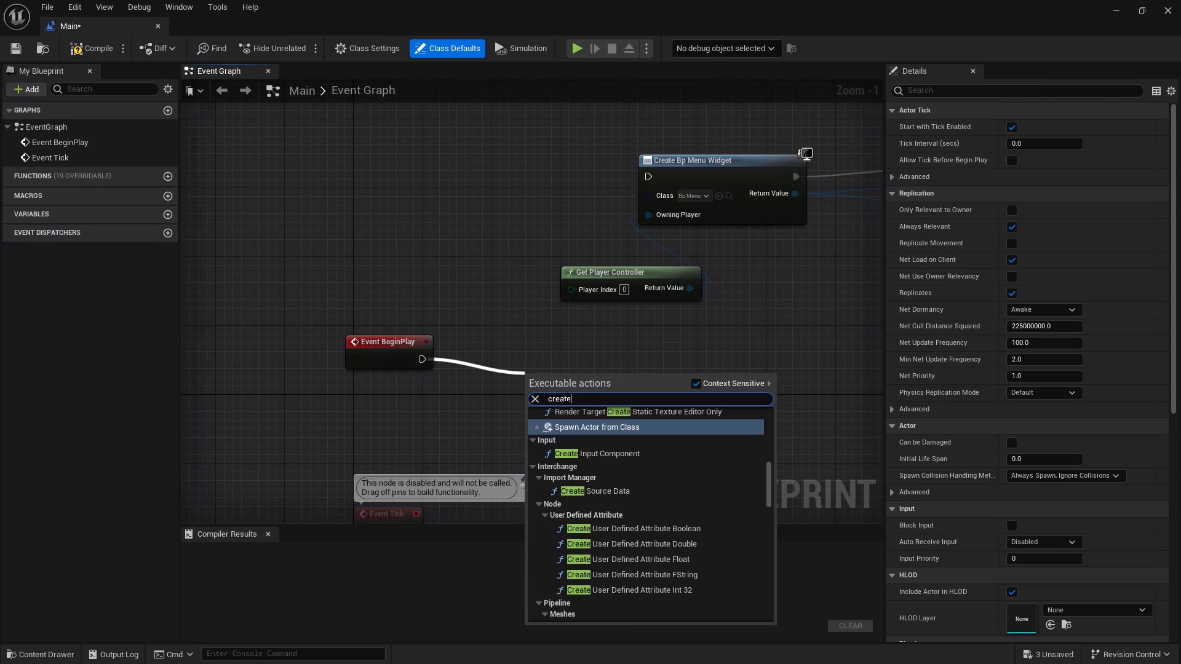
text( wid)
click(578, 427)
drag(617, 374, 678, 341)
click(634, 385)
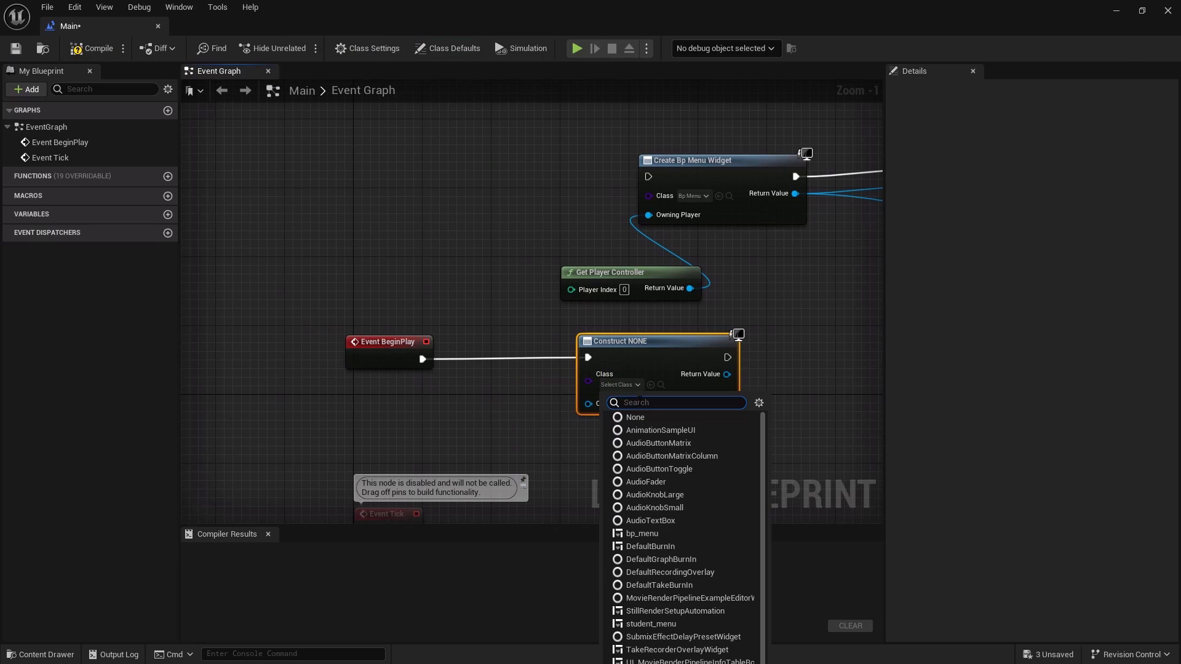
text(st)
Add a Get Player Controller node feeding the Owning Player input of the Create Student Menu Widget node
right_drag(612, 437, 649, 437)
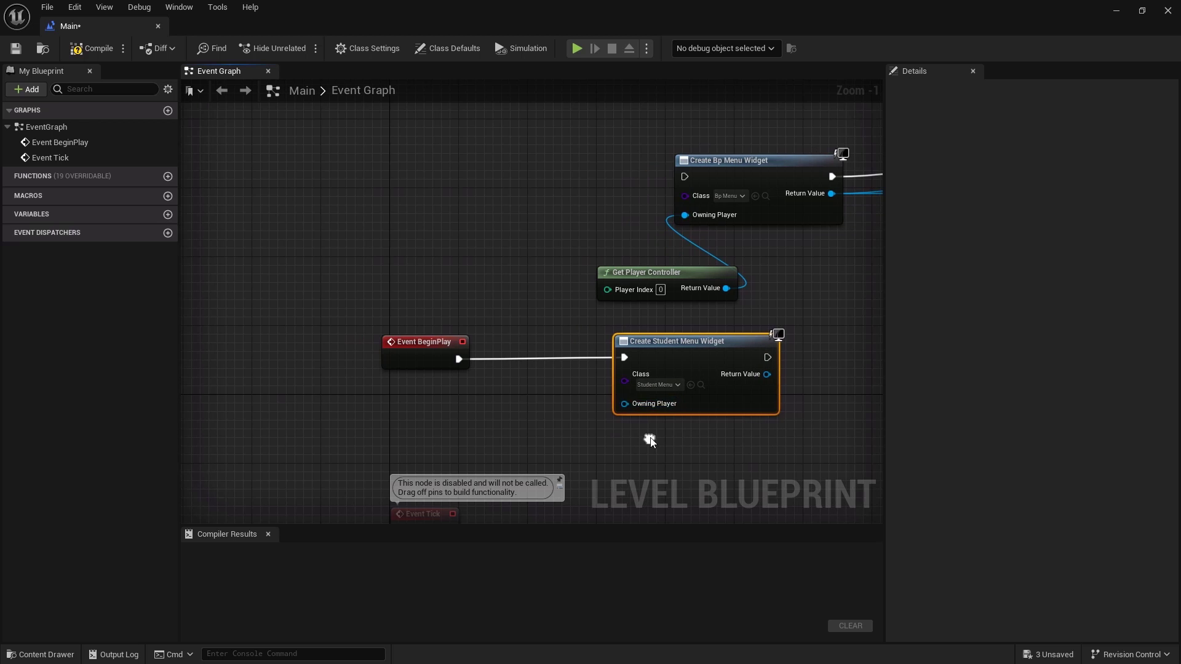
drag(624, 403, 529, 403)
text(playter con)
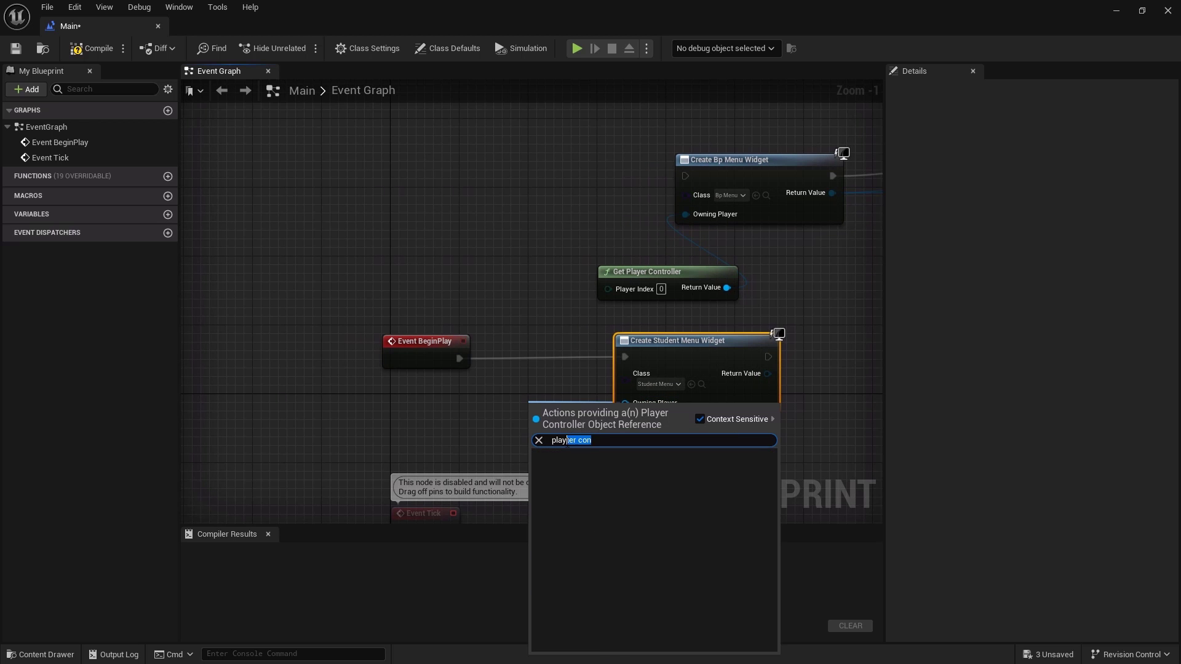
click(608, 492)
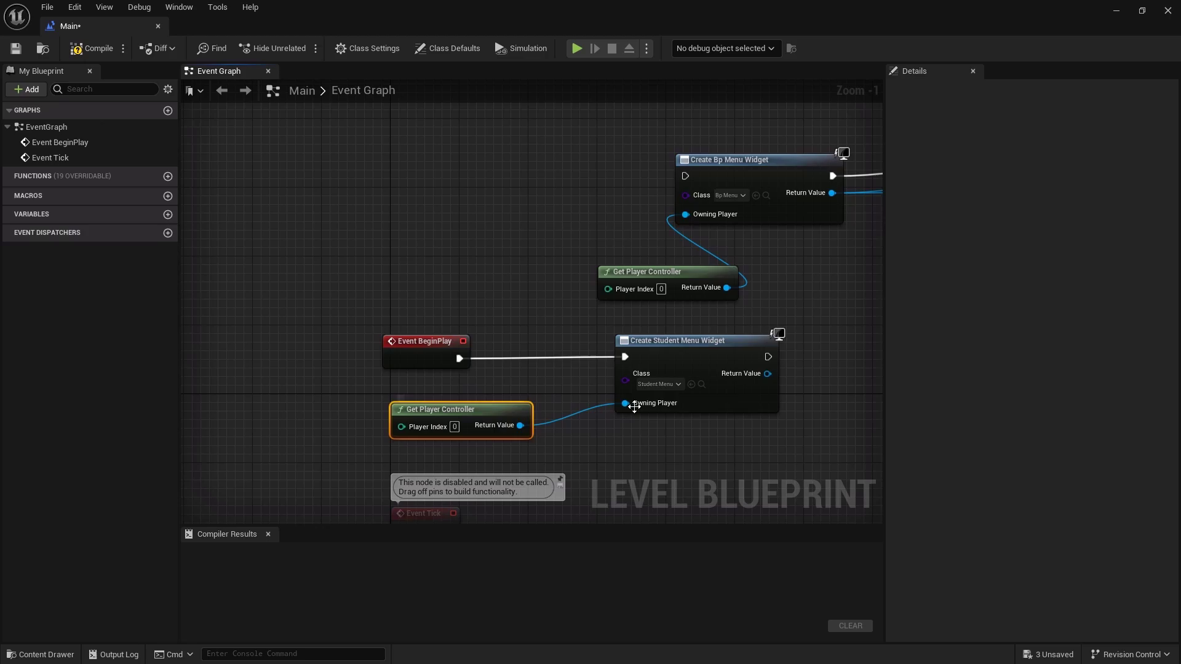
Add an Add to Viewport node connected to the execution output of the Create Student Menu Widget node
right_drag(788, 402, 581, 412)
drag(559, 367, 652, 377)
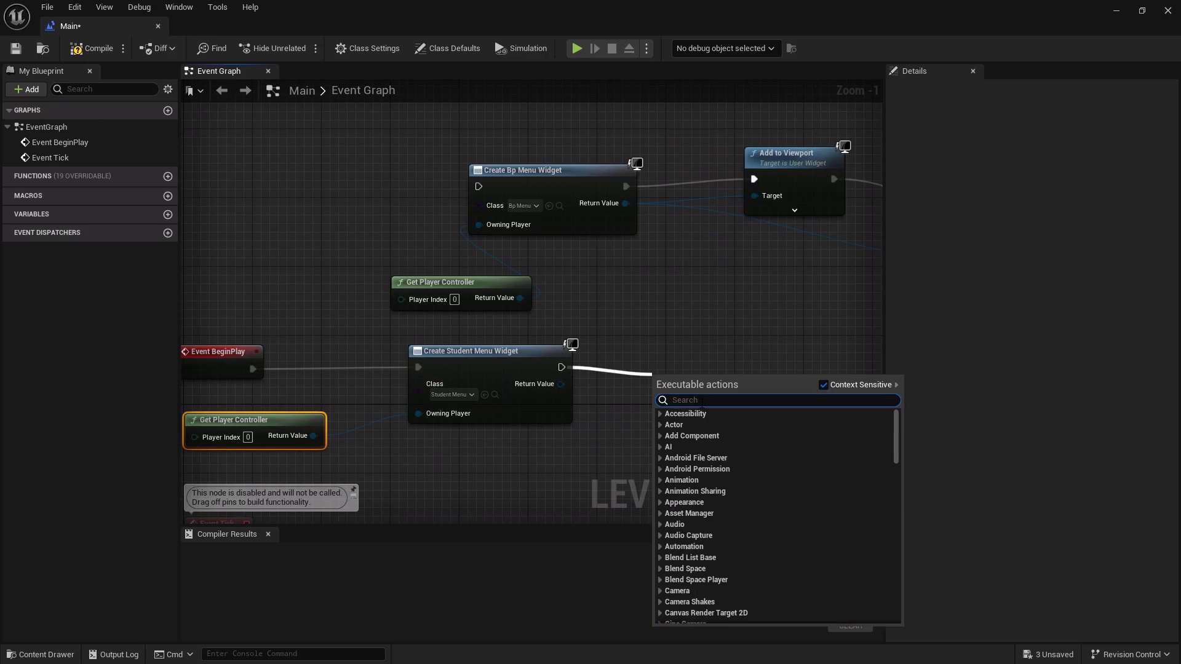
text(add to vi)
click(701, 533)
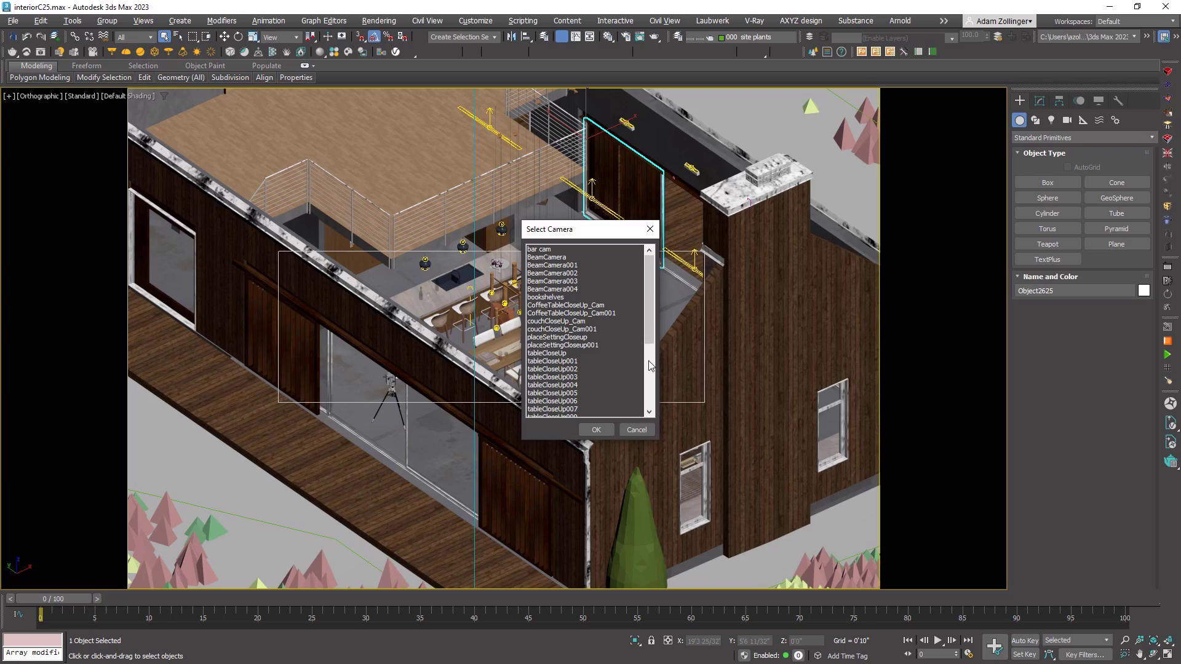
In 3ds Max, look through VRayCam014 with the 100 roof layer shown and the safe frame turned off
click(590, 428)
click(678, 37)
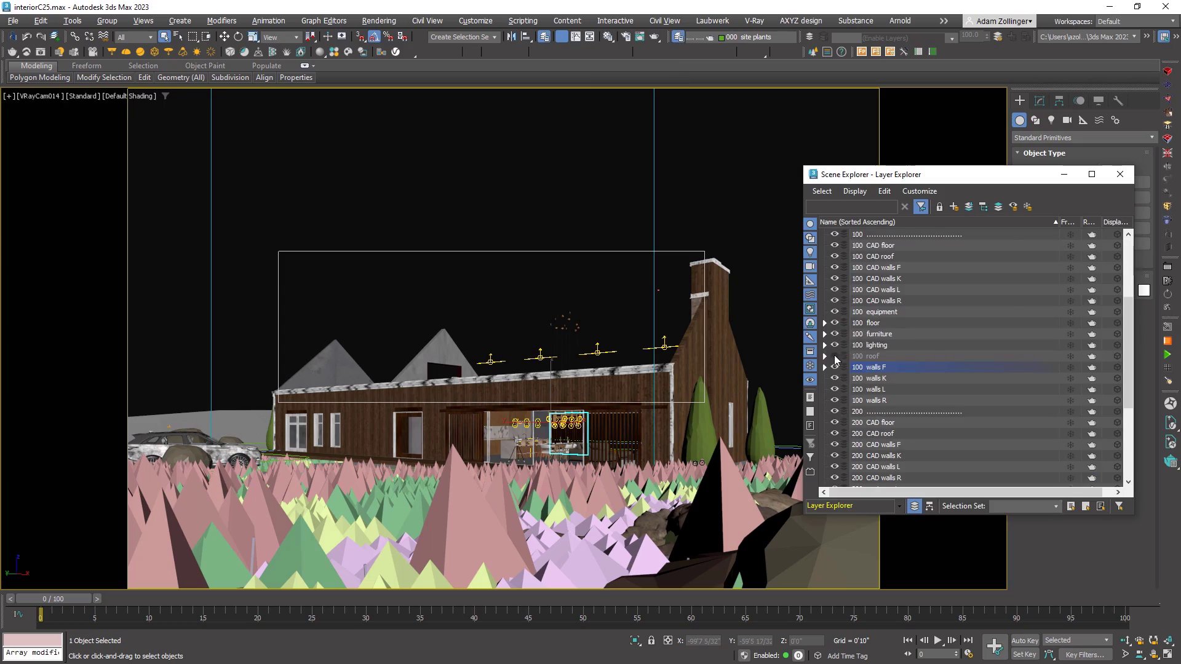
click(1121, 174)
click(731, 168)
key(shift+f)
Select the roof, examine the whole site from an elevated orthographic view and review the scene's layer list
click(664, 310)
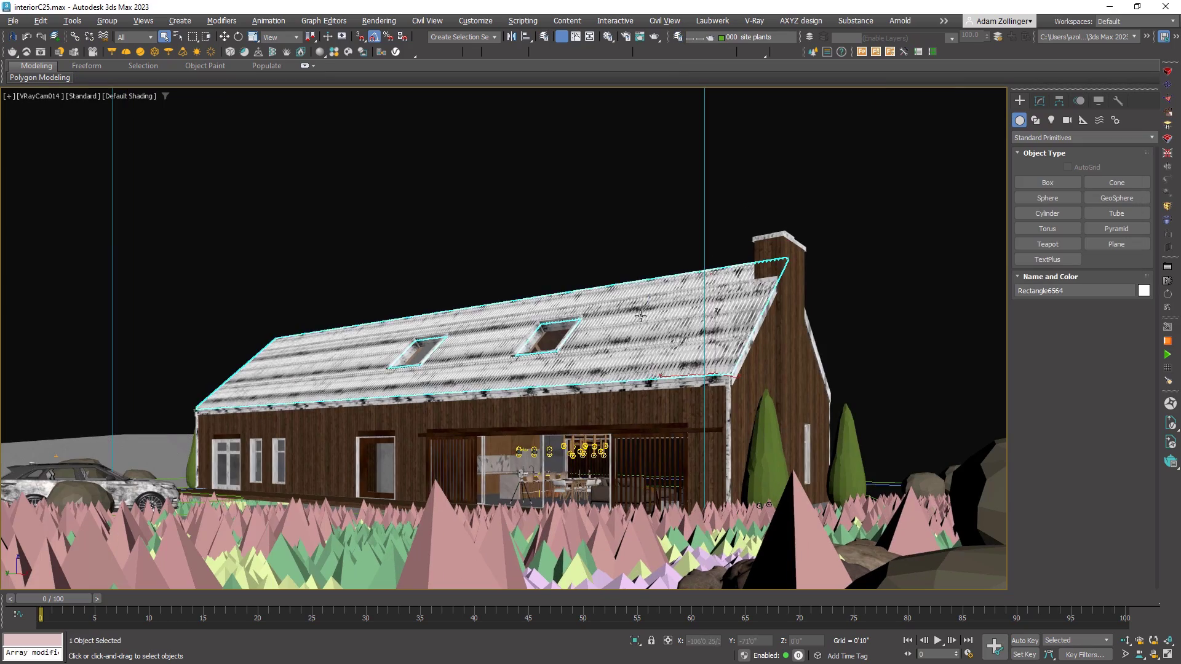
key(t)
alt+middle_drag(664, 310, 643, 251)
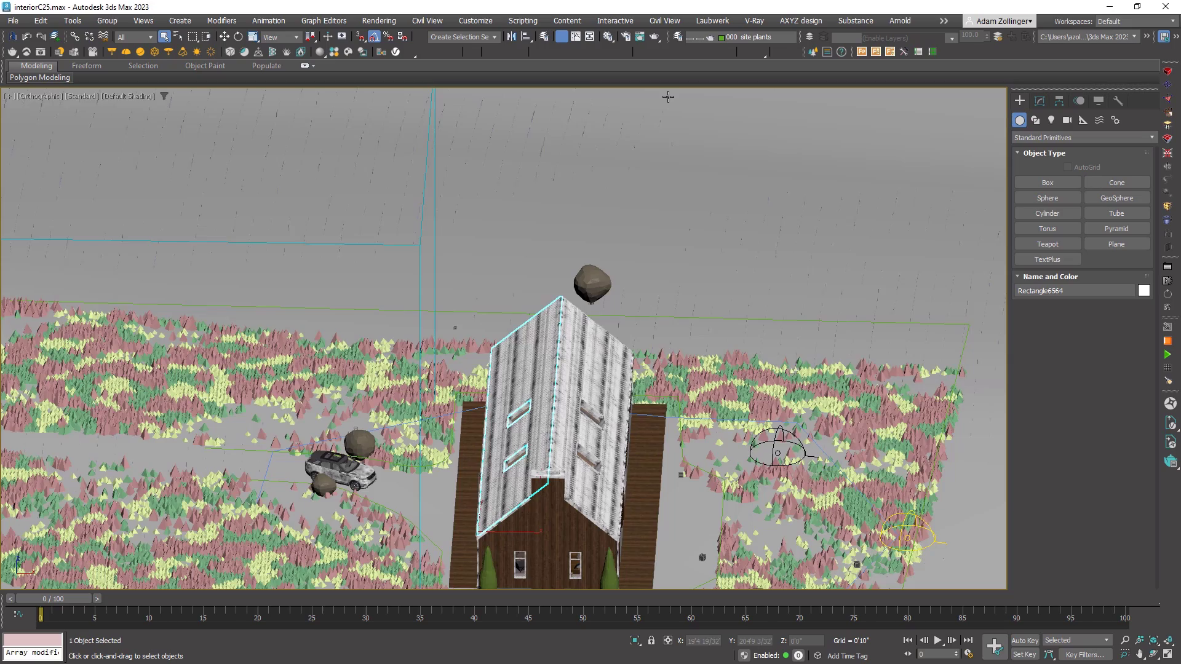
scroll(643, 255, down, 4)
alt+middle_drag(592, 309, 612, 303)
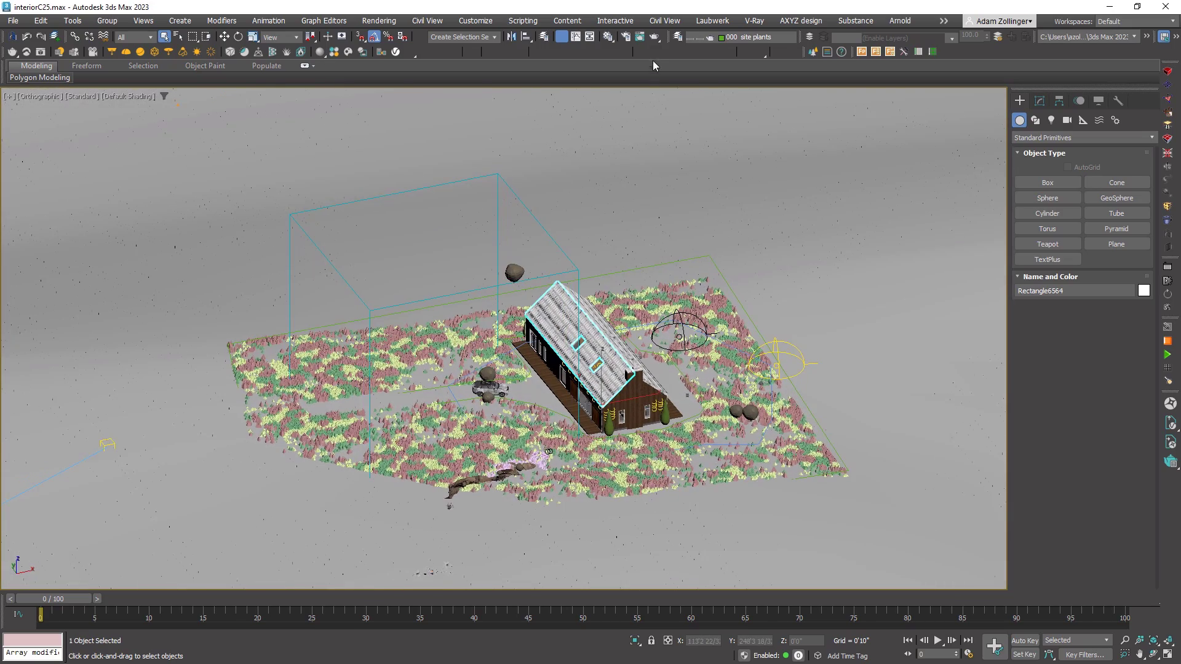
click(544, 37)
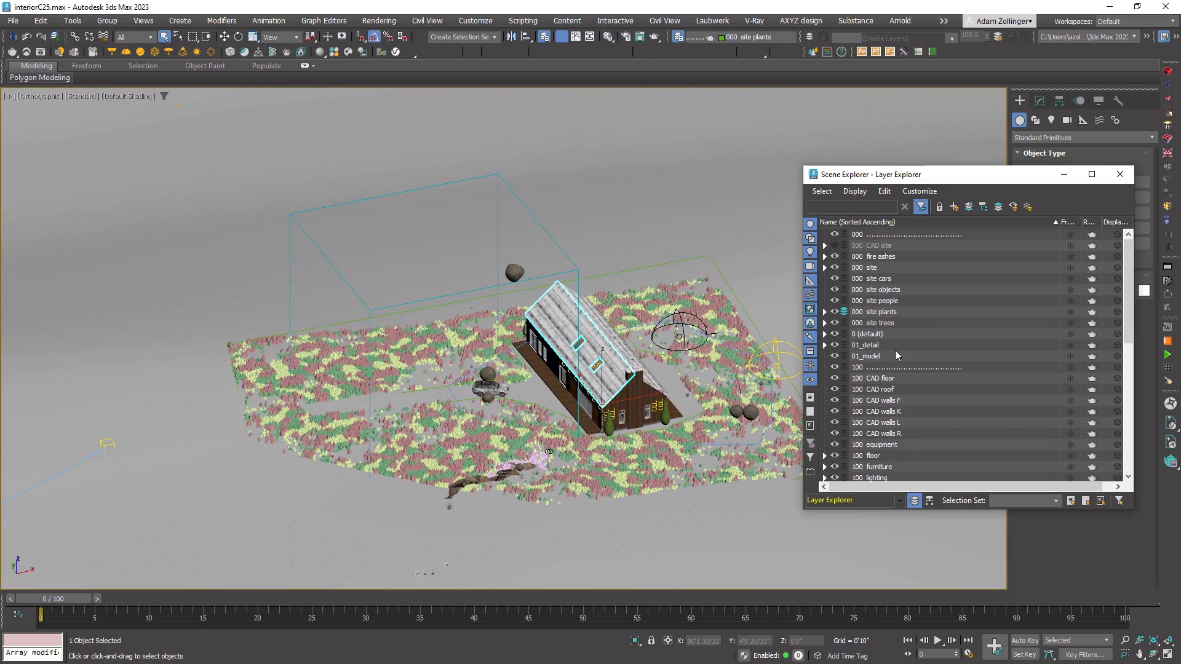
scroll(896, 355, down, 5)
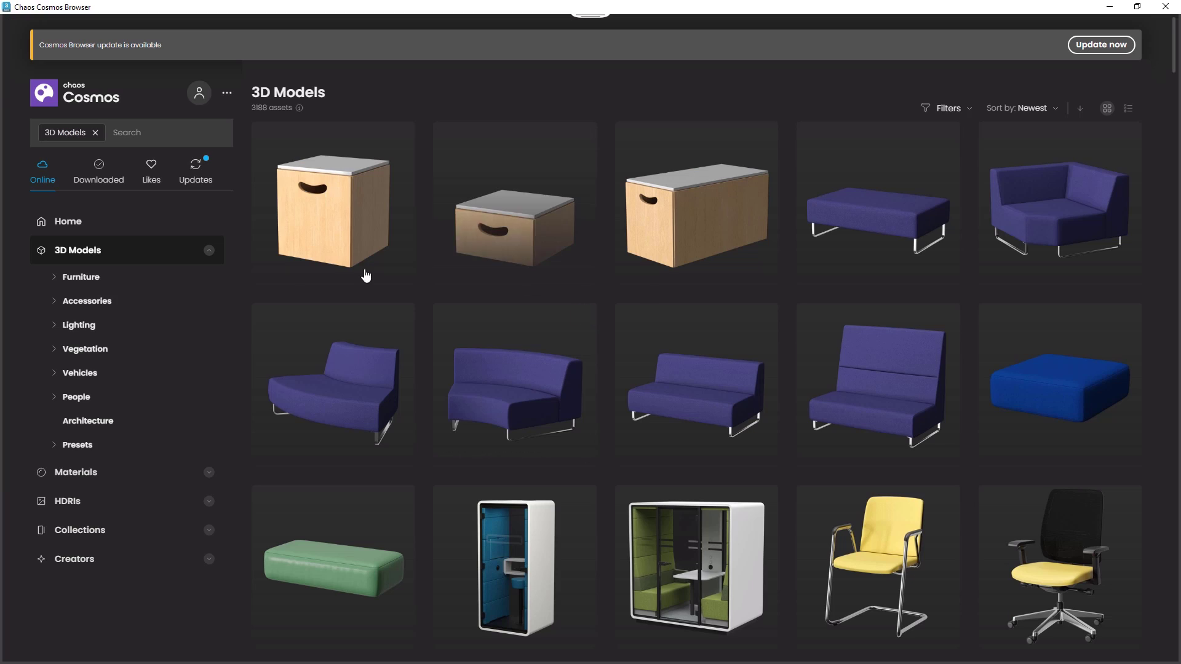
Browse the Furniture category and the Electronics & appliances group under Accessories in Chaos Cosmos
click(81, 277)
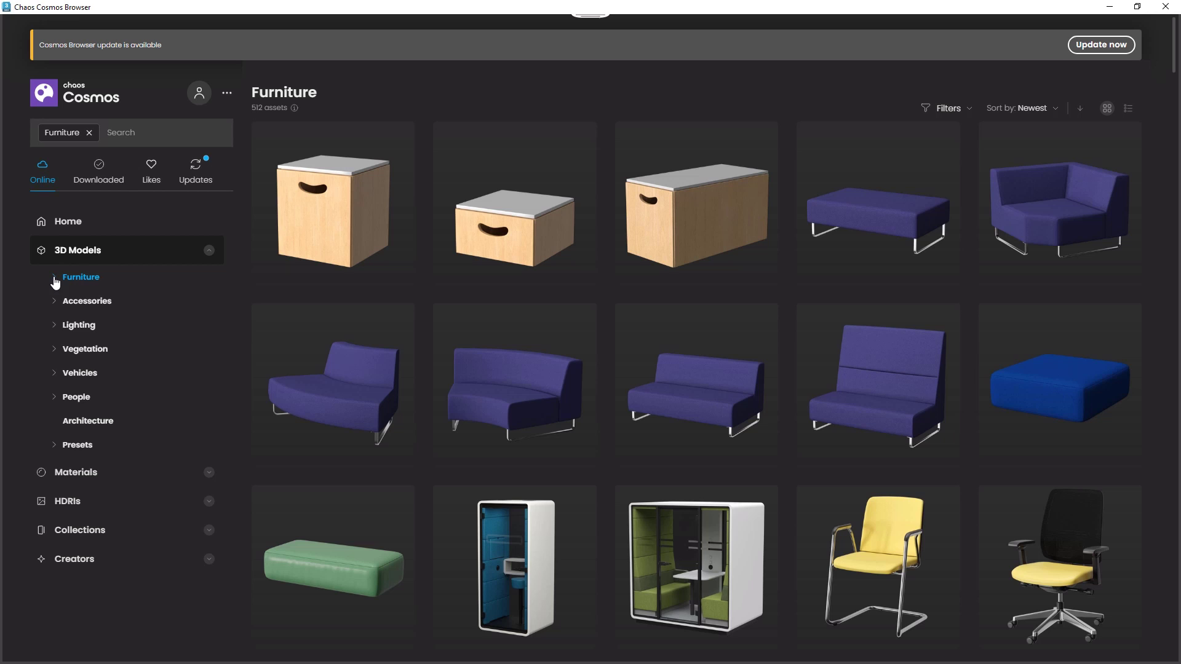
click(85, 302)
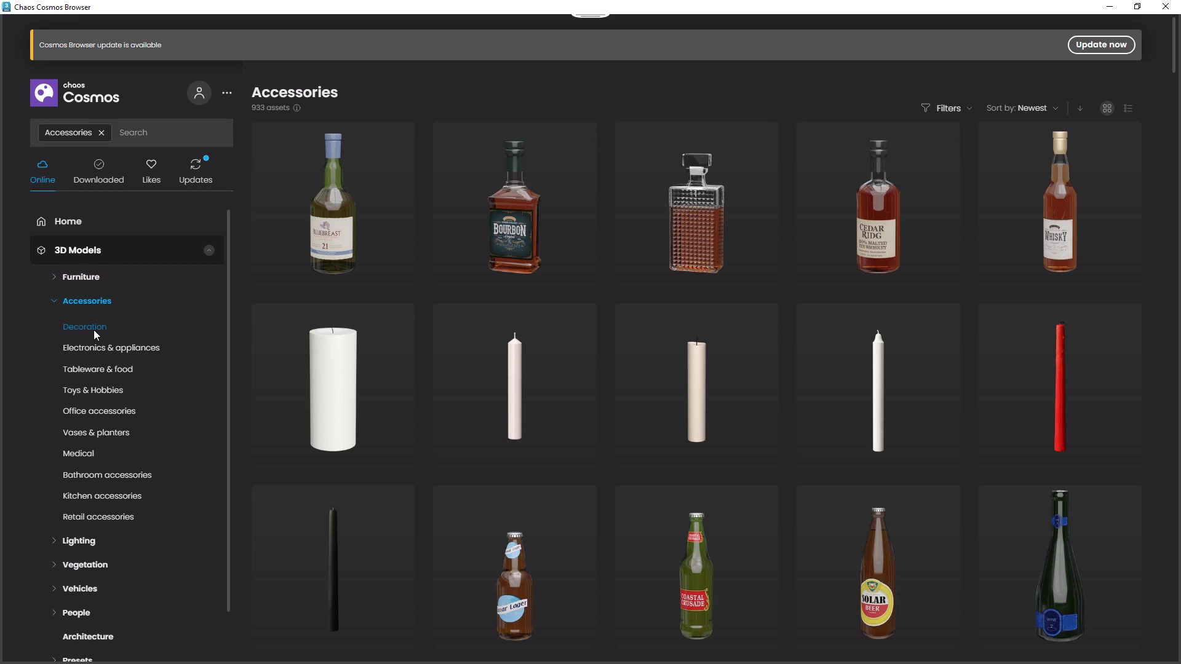
click(104, 348)
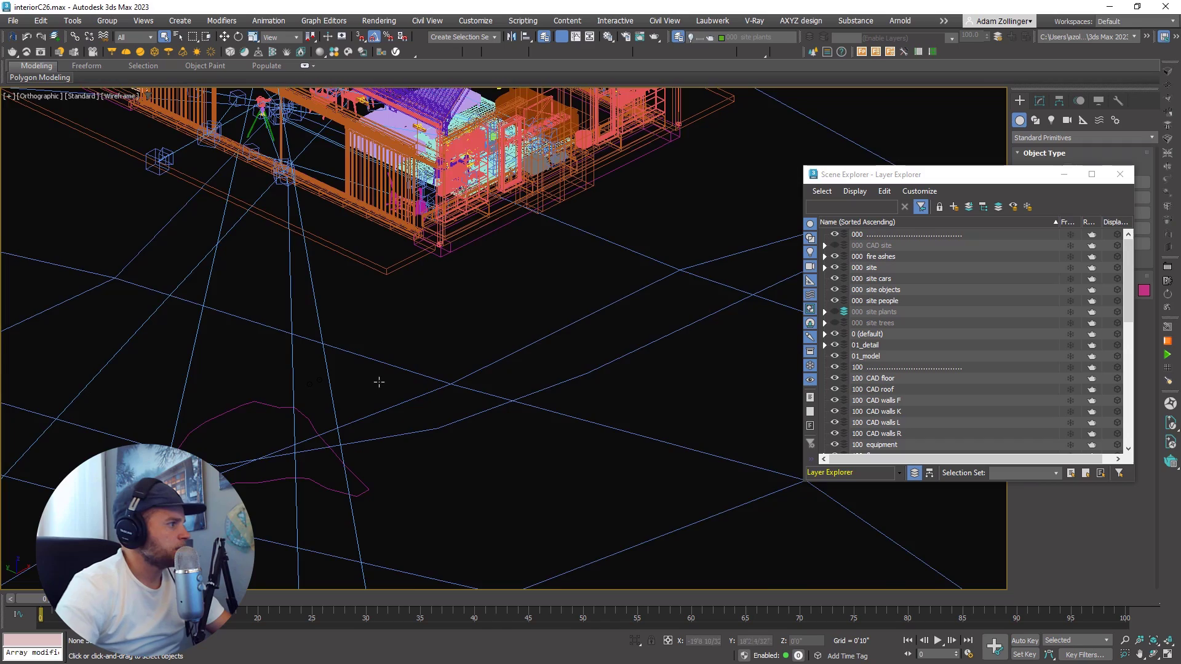
Examine the house and the closed site outlines in front of it in the wireframe view of interiorC26.max
scroll(482, 341, down, 5)
scroll(482, 340, up, 6)
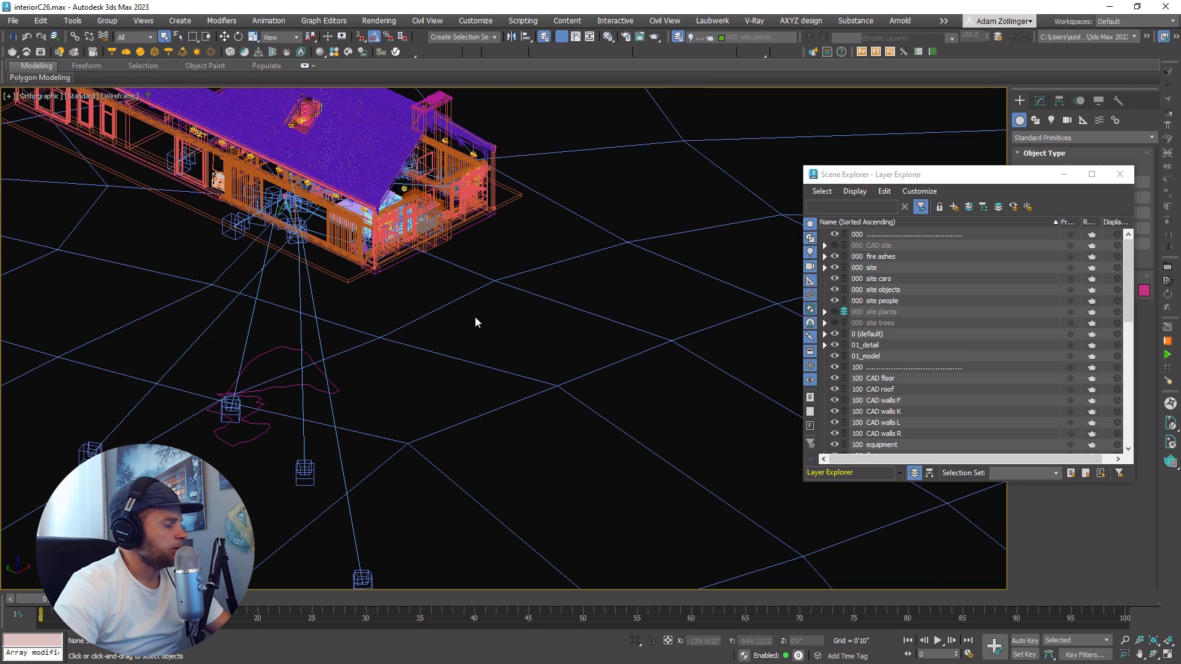
scroll(476, 322, down, 3)
scroll(369, 351, up, 8)
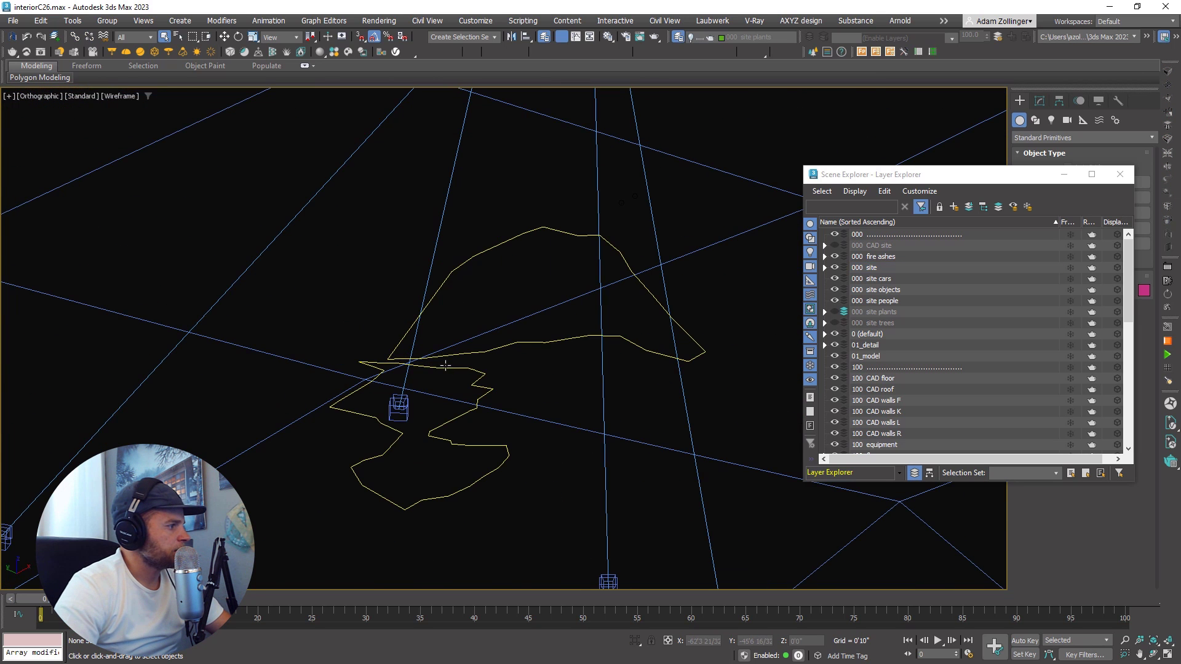
Switch the viewport to default shading and examine the house exterior and surrounding ground from several sides
key(F3)
scroll(444, 366, down, 8)
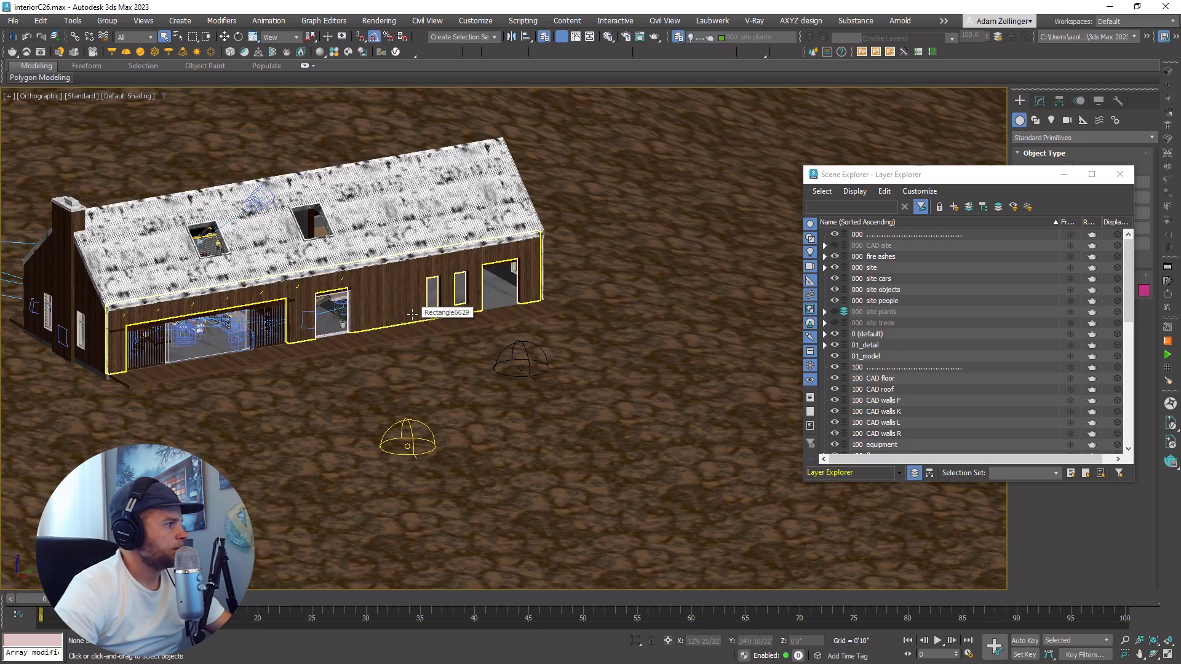
alt+middle_drag(507, 319, 295, 375)
scroll(309, 386, up, 5)
scroll(308, 386, up, 2)
scroll(213, 367, down, 5)
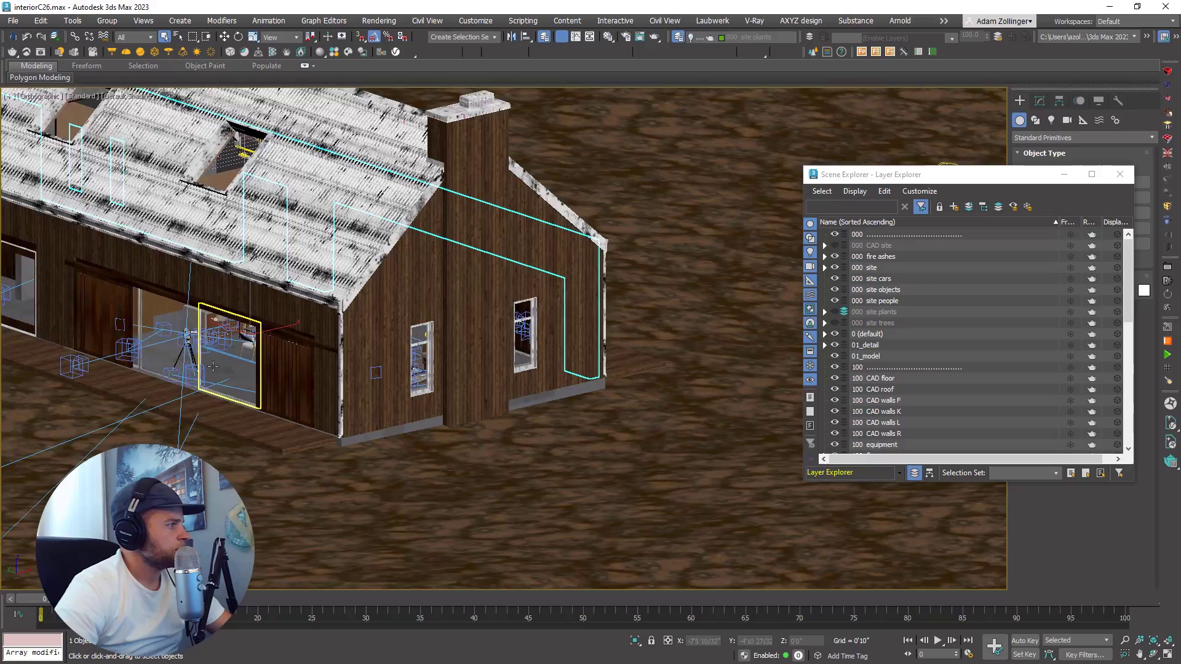
alt+middle_drag(210, 364, 521, 368)
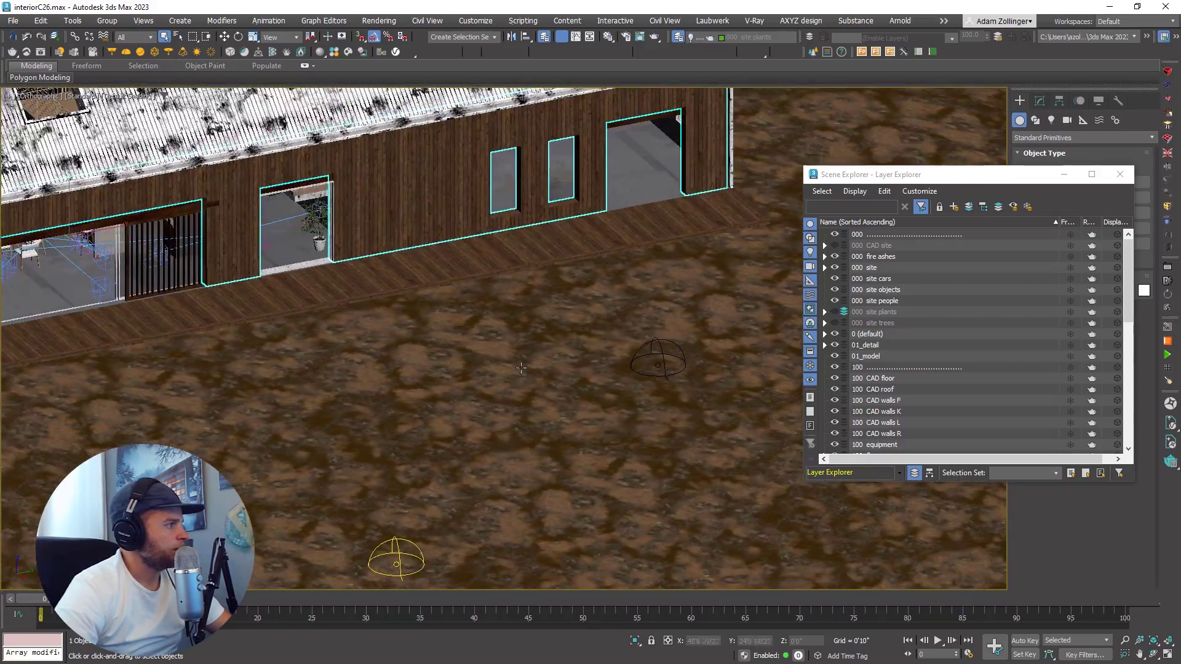
scroll(378, 322, down, 3)
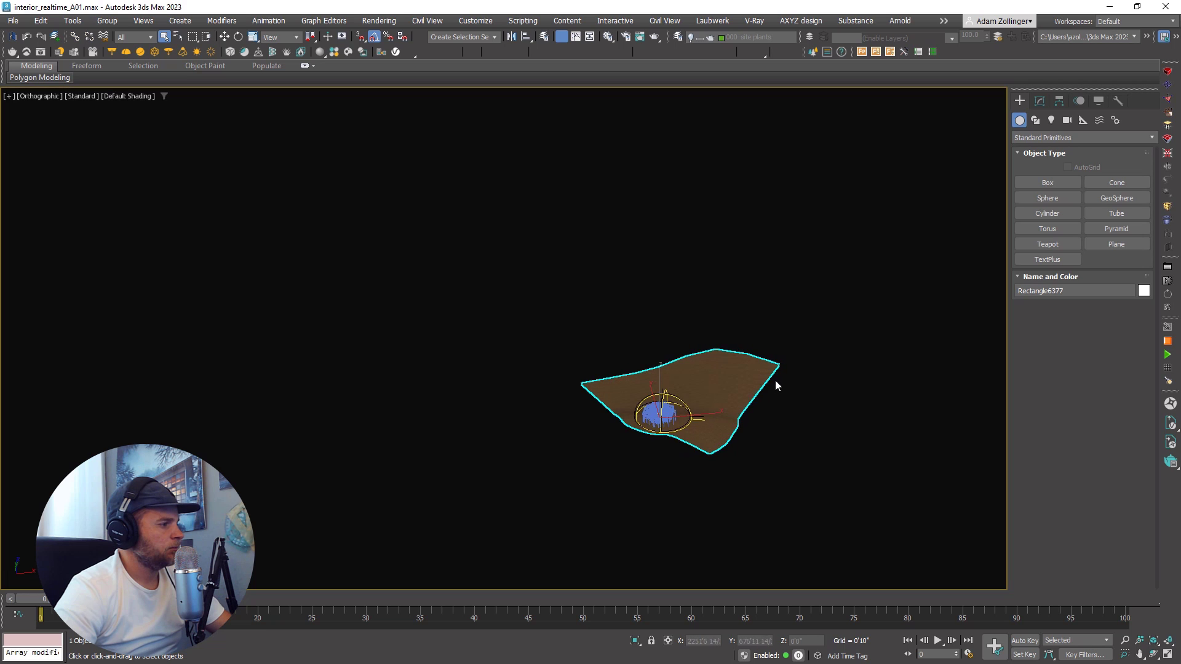
Show the 000 CAD site layer in interior_realtime_A01.max and examine the satellite terrain around the house
scroll(776, 385, up, 5)
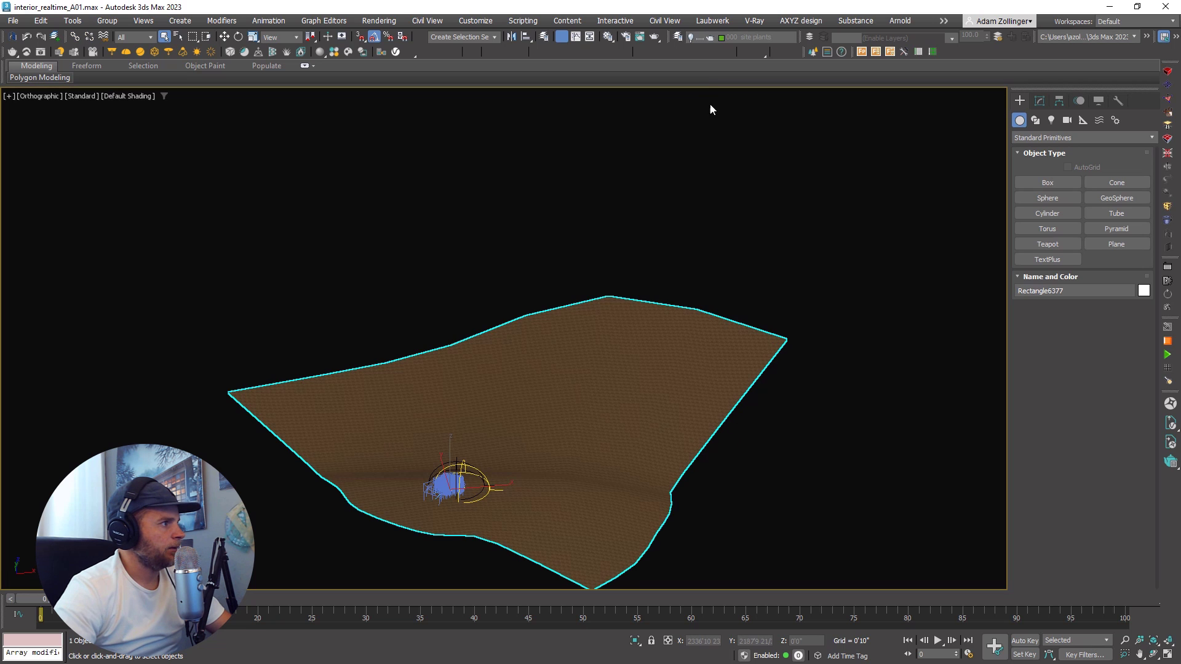
key(h)
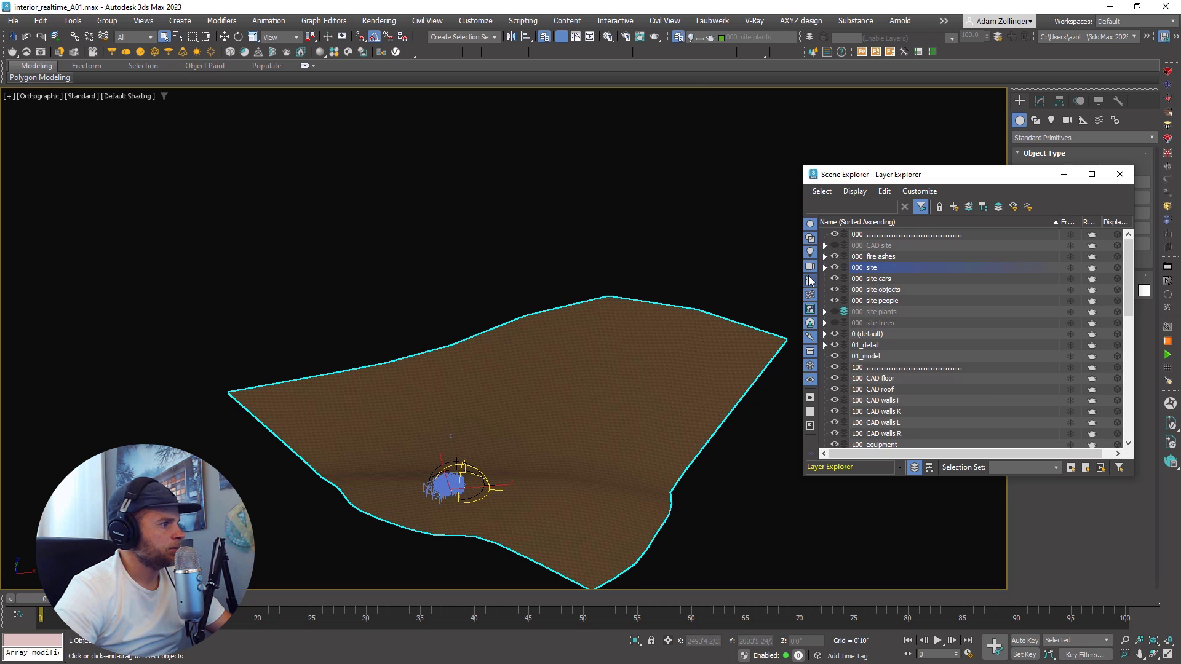
click(836, 247)
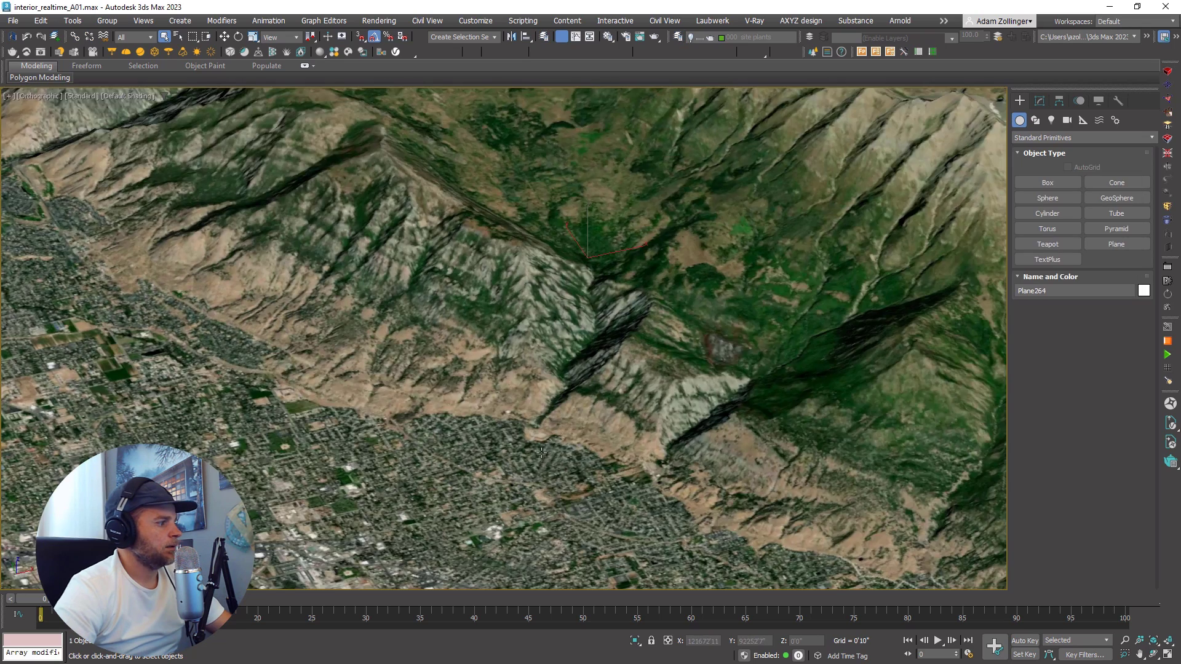
scroll(542, 452, down, 2)
middle_drag(541, 452, 720, 266)
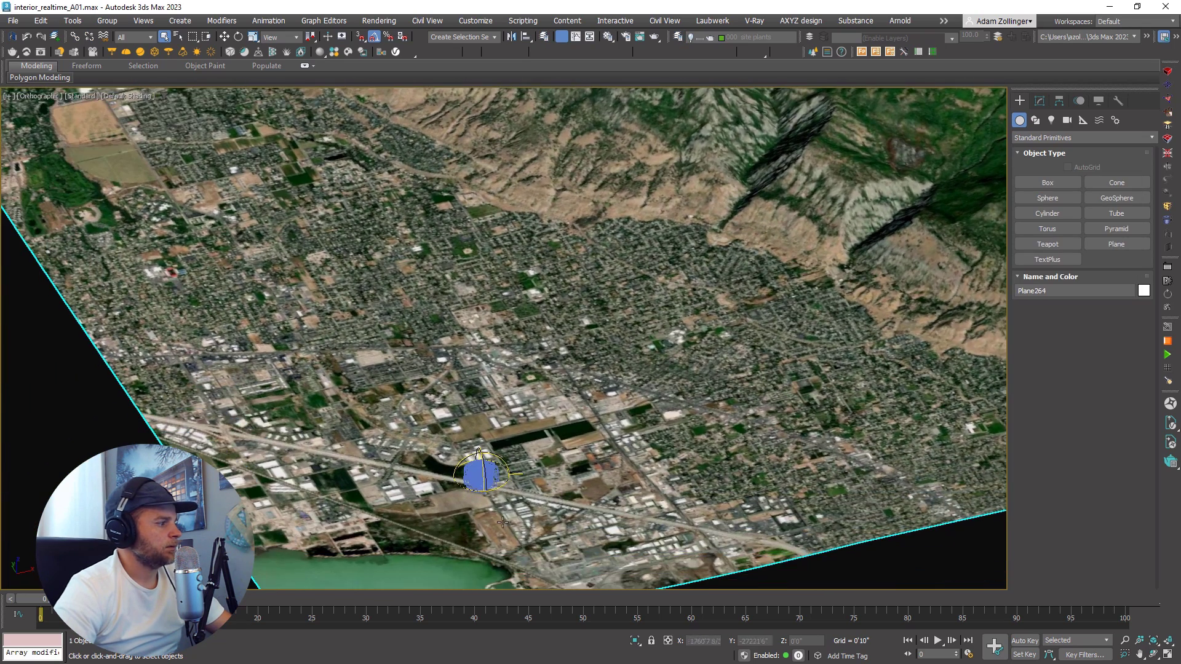
middle_drag(503, 524, 627, 382)
scroll(627, 352, up, 2)
Clear the selection and toggle the visibility of the 000 CAD site layer
key(ctrl+d)
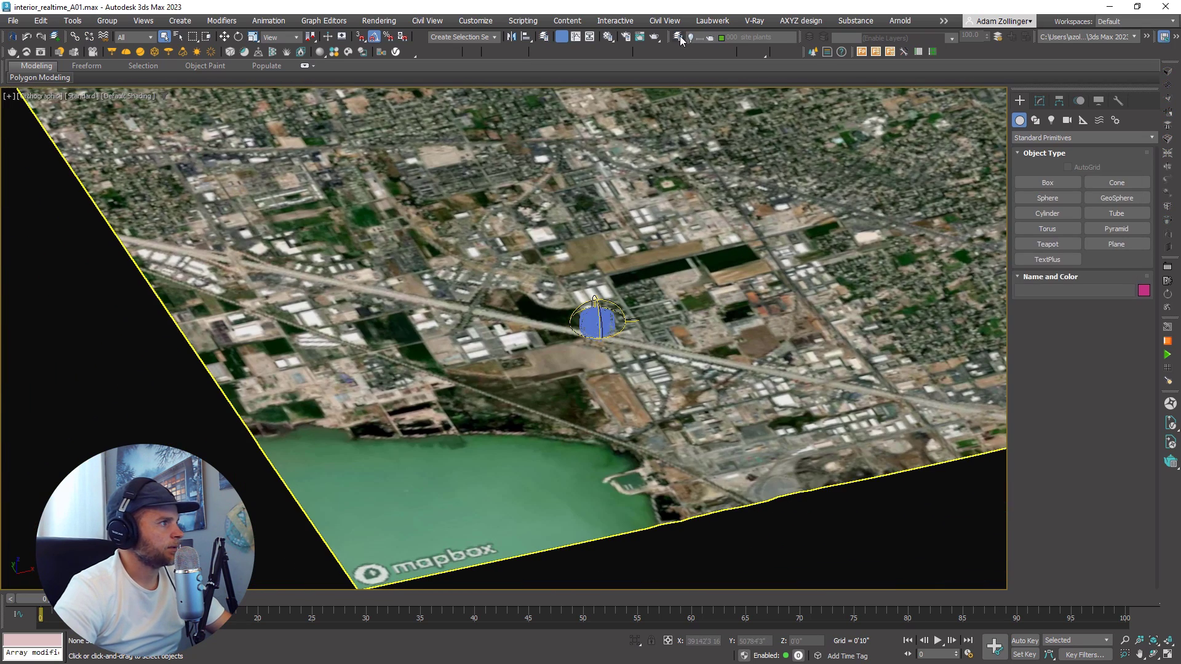
click(679, 37)
click(840, 241)
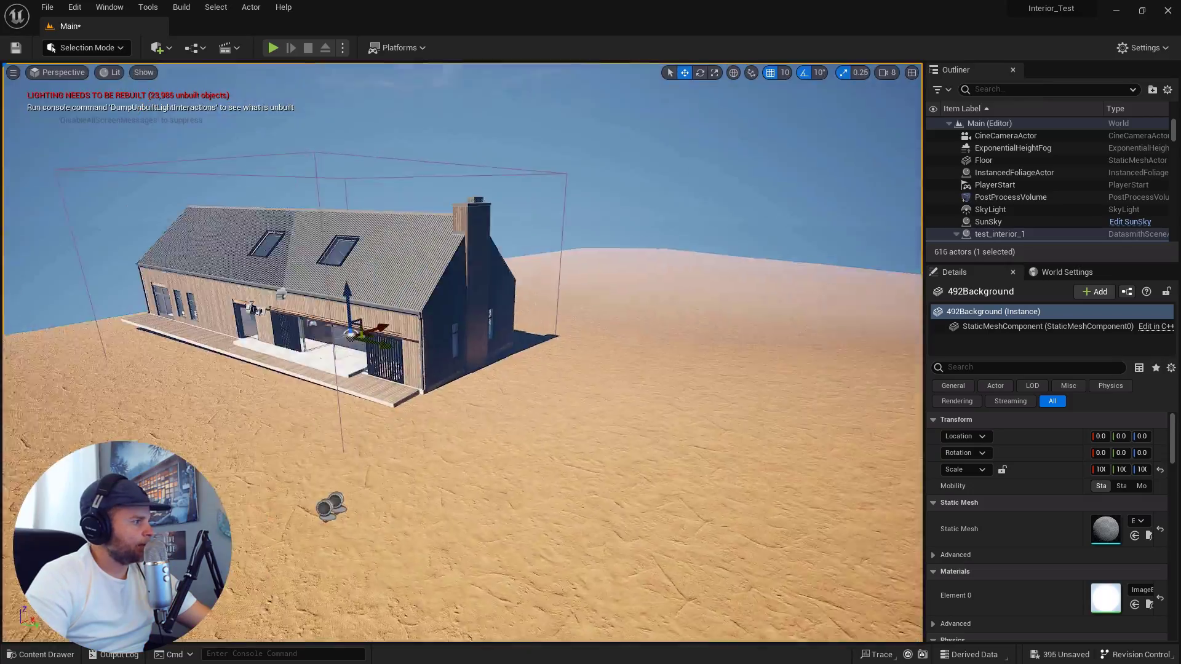
Switch to Unreal Engine, lower the viewport camera speed to 1, and examine the imported house from outside and inside
mouse_move(462, 332)
right_down()
mouse_move(462, 430)
mouse_move(418, 467)
mouse_move(461, 345)
right_up()
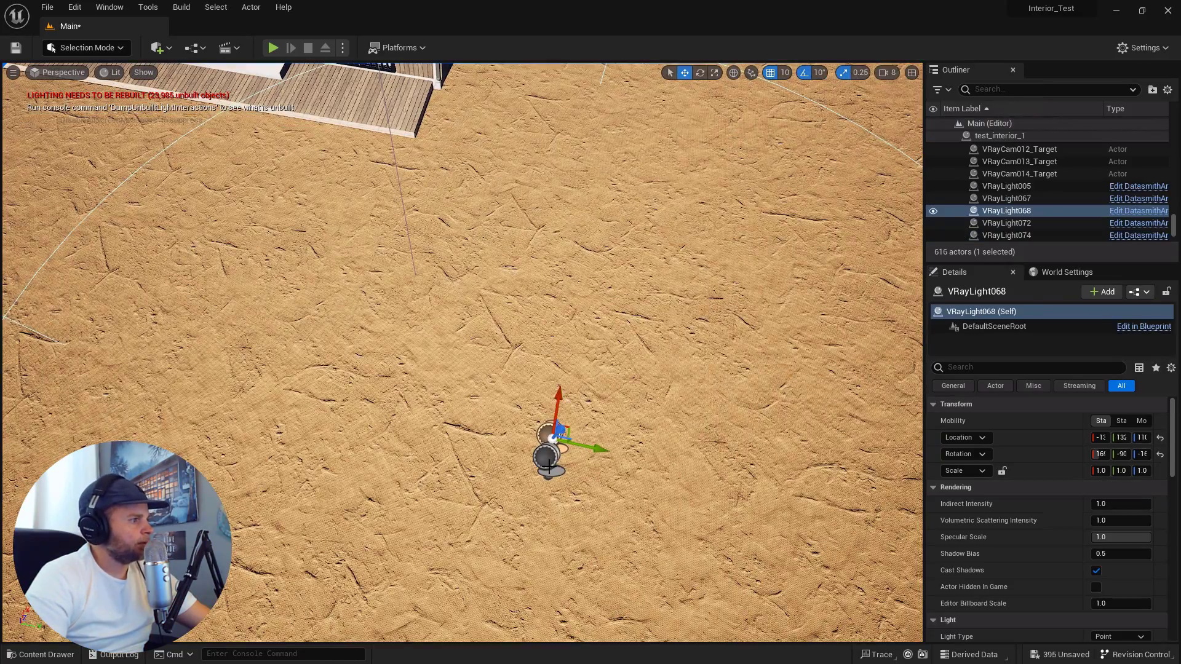
right_drag(489, 350, 535, 135)
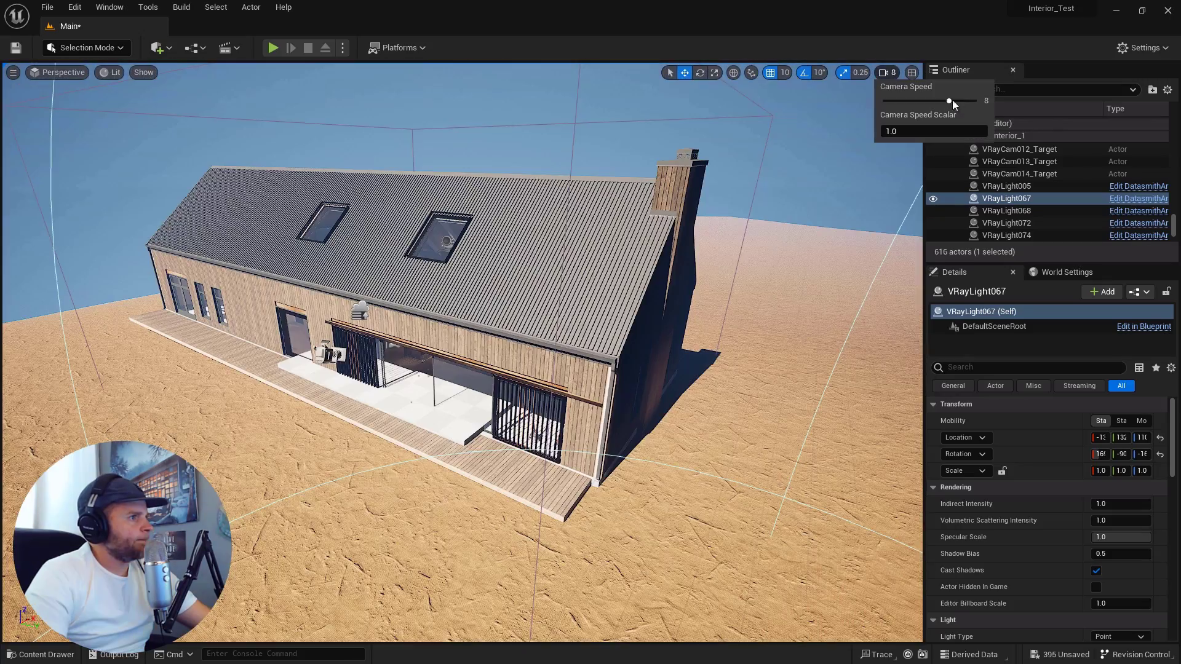
drag(949, 100, 930, 100)
right_drag(479, 320, 413, 338)
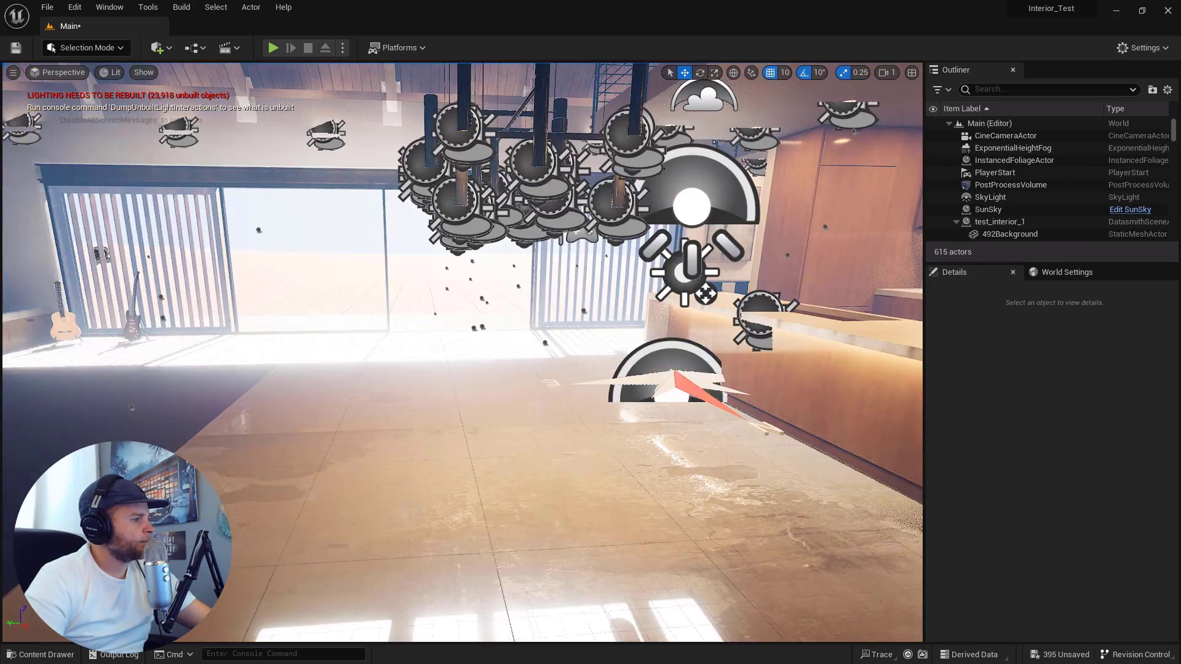
right_drag(468, 320, 492, 369)
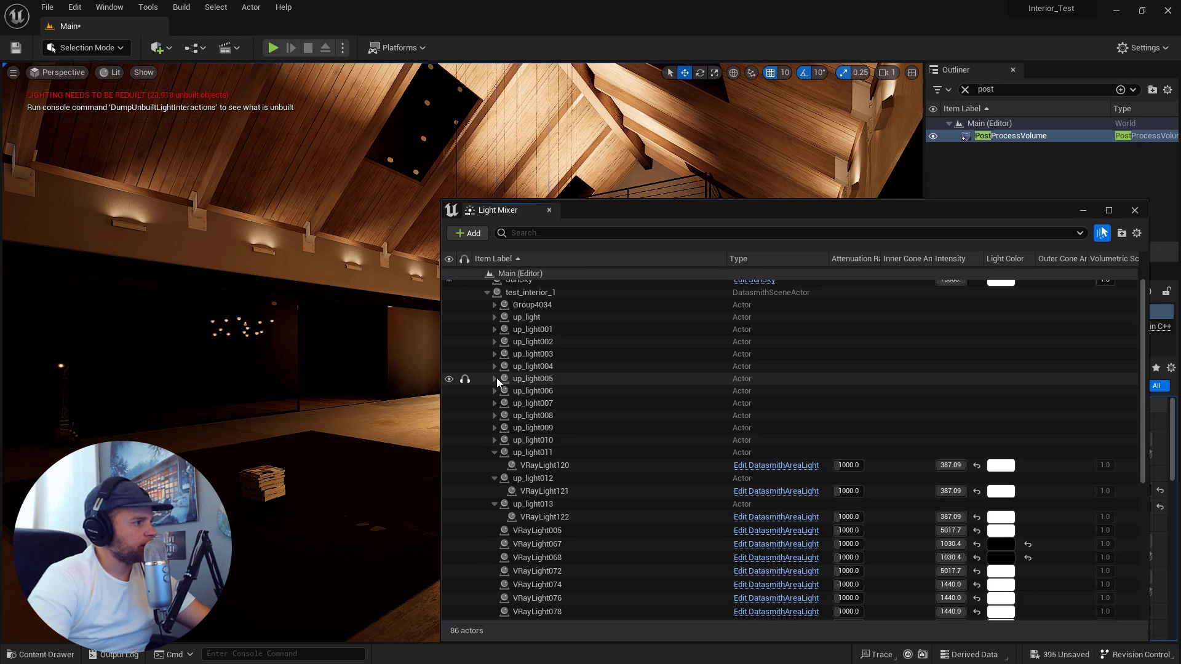
Expand the up_light005 group in the Light Mixer and set the HDRIBackdrop intensity to 500
click(495, 378)
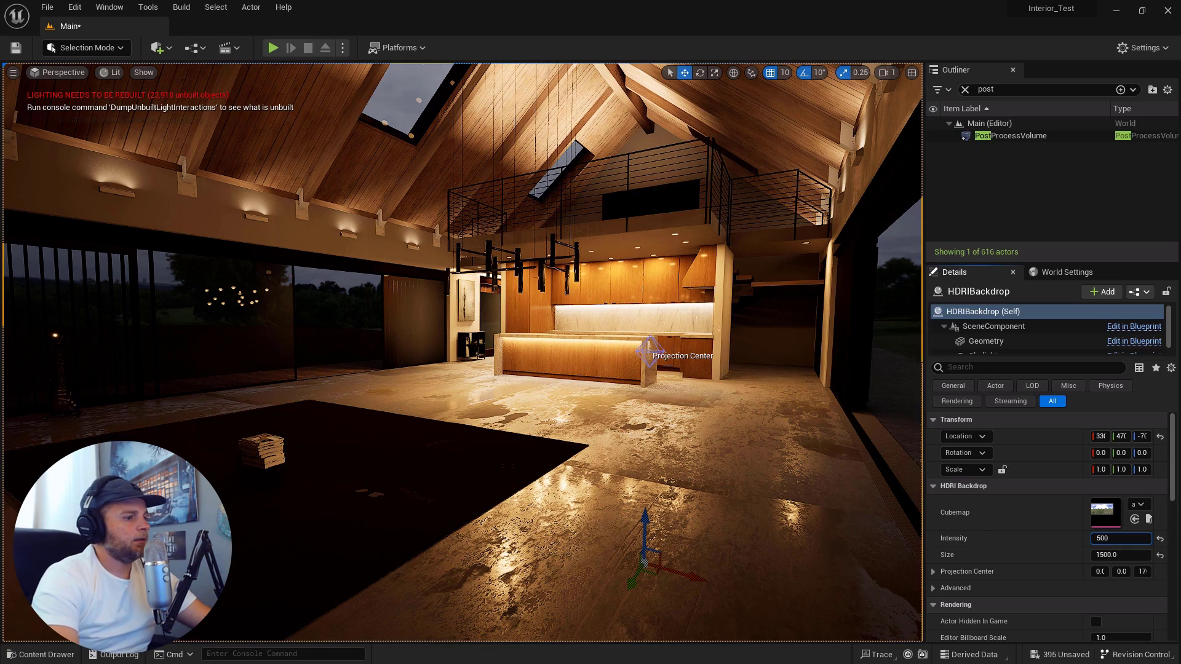
key(Return)
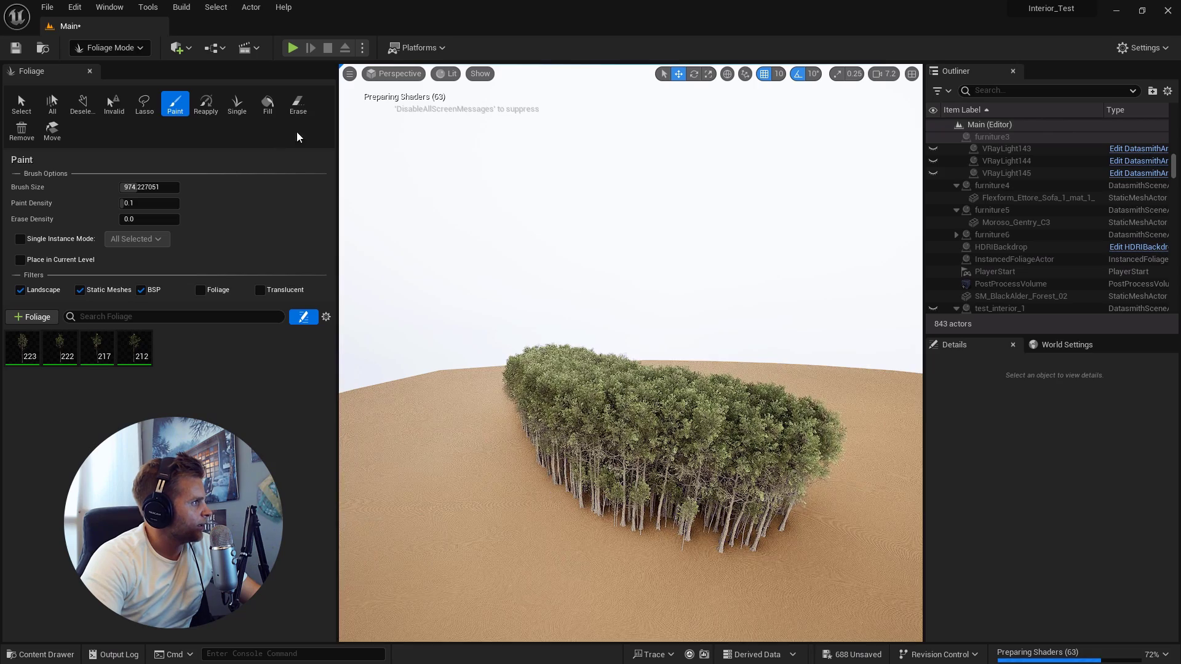
Erase the painted cluster of alder trees from the terrain with the foliage Erase brush
click(298, 105)
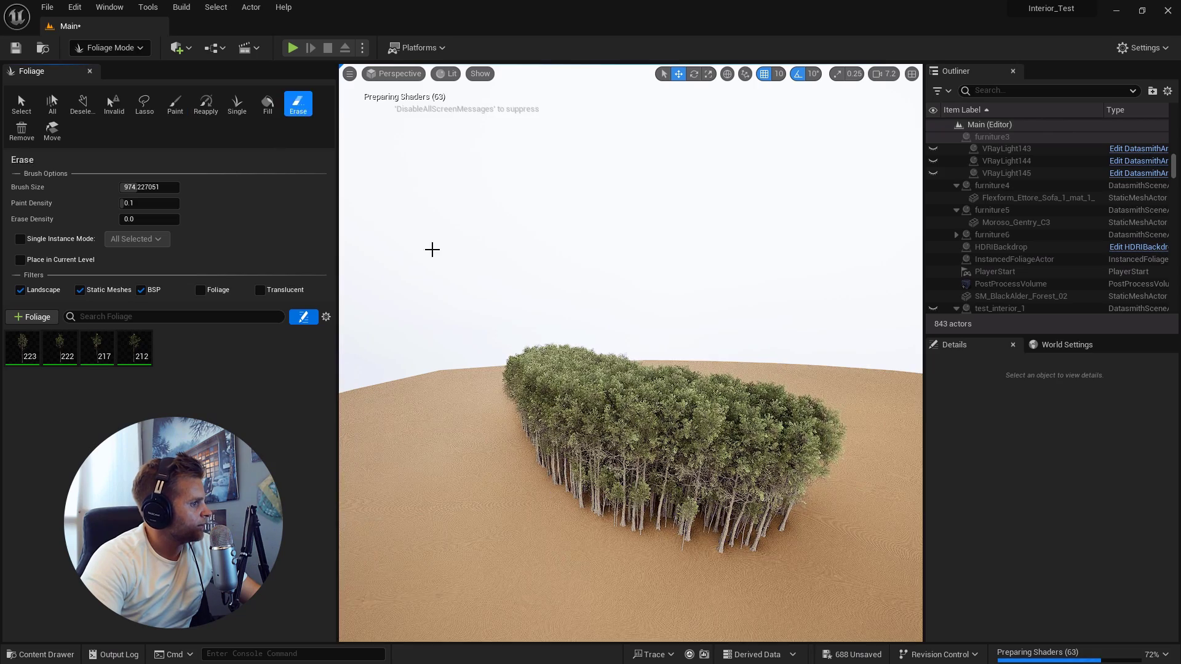
drag(504, 403, 833, 521)
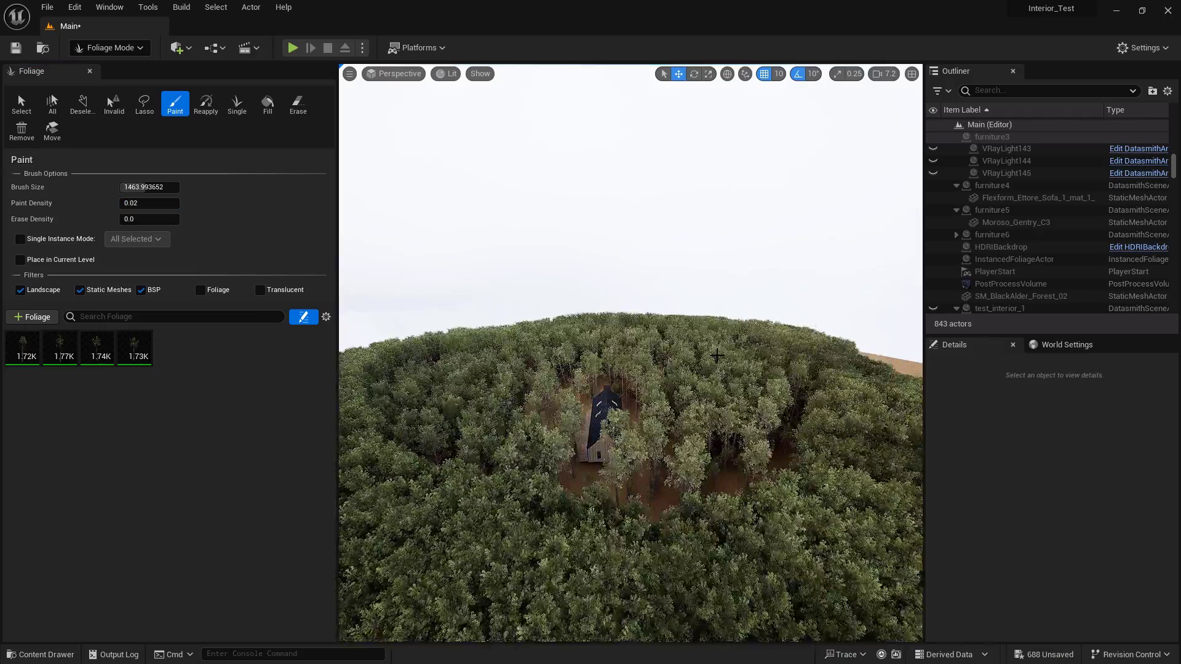
Set the viewport to look through CineCameraActor4 and browse the project content
click(394, 73)
click(434, 289)
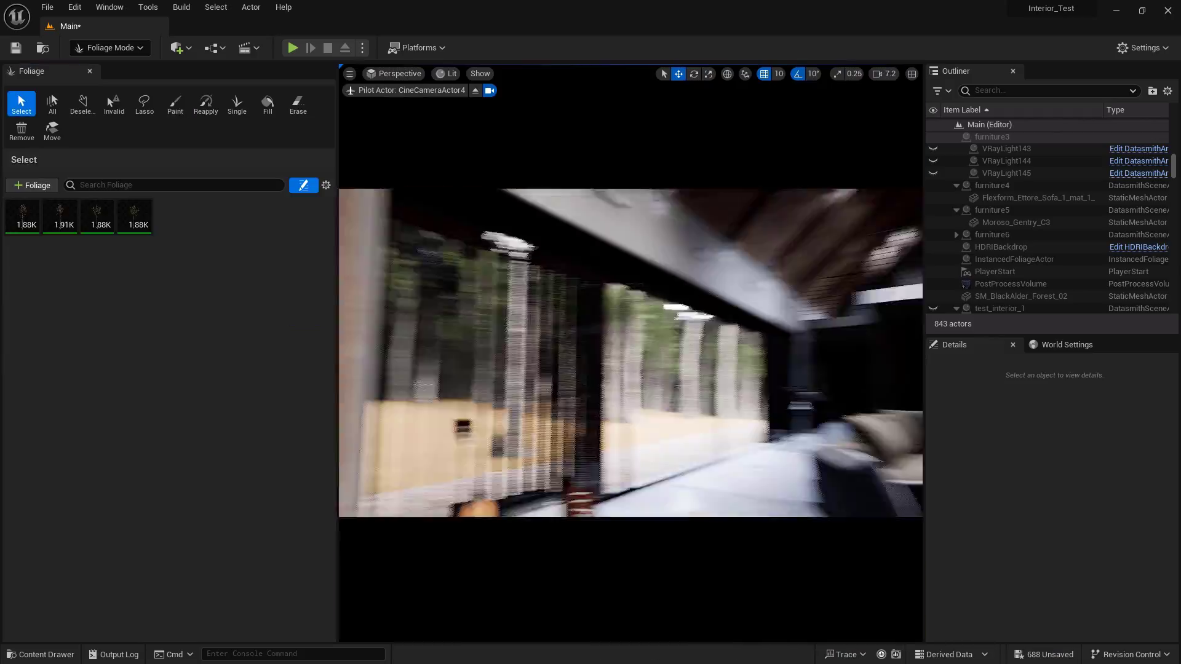
key(ctrl+space)
double_click(233, 495)
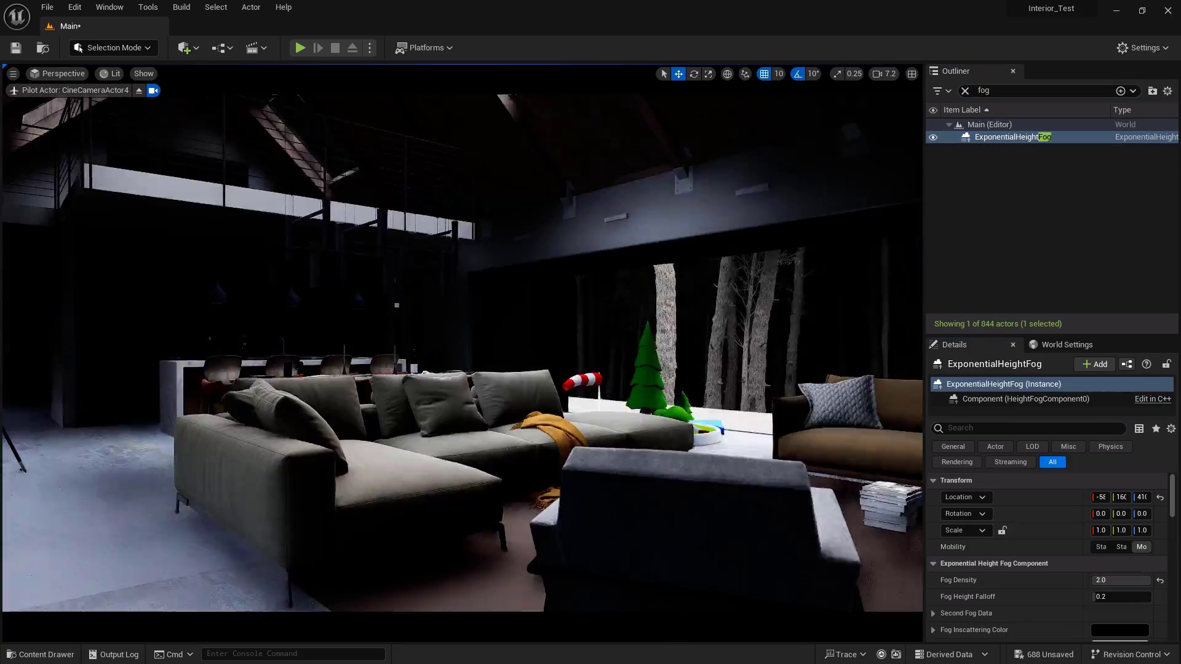
Search the scene actors for "cine" and select CineCameraActor4
text(cine)
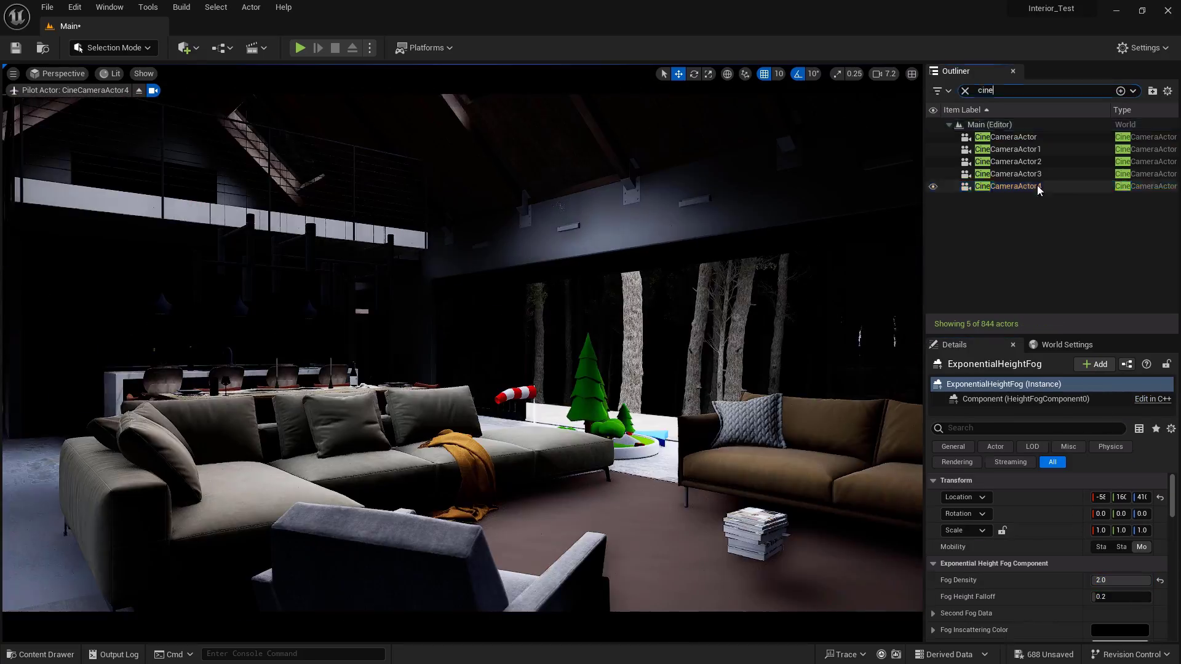
click(1037, 185)
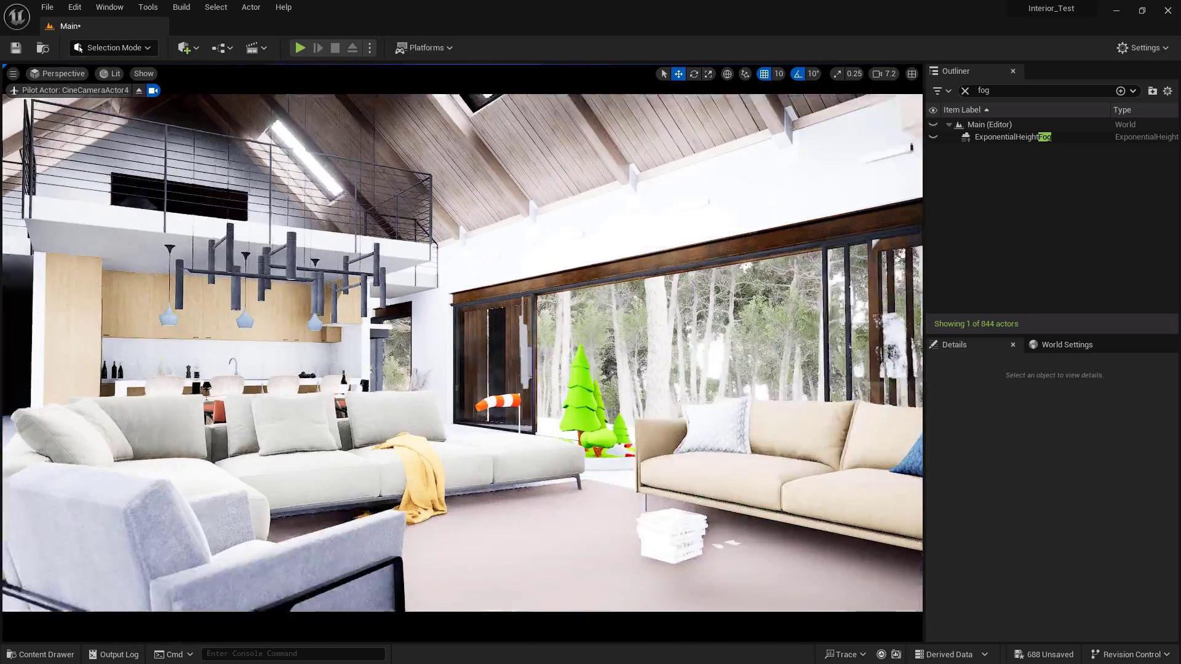
text(ex)
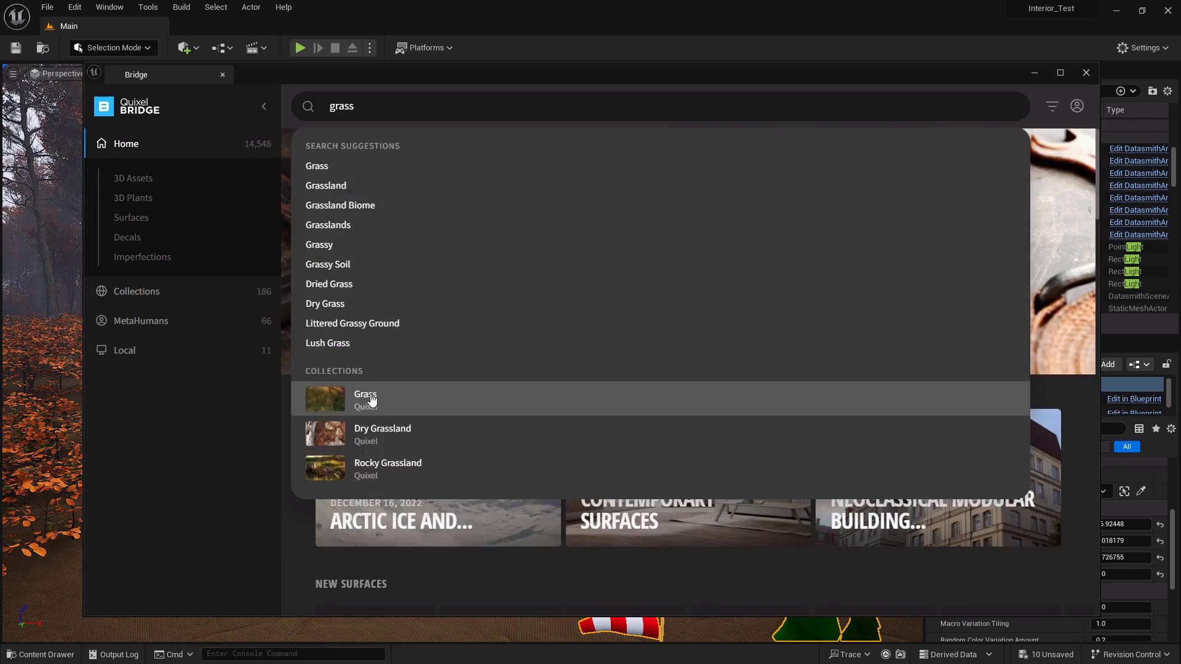
Open the Grass collection in Quixel Bridge and select one of its grass assets
click(365, 398)
scroll(1017, 496, down, 3)
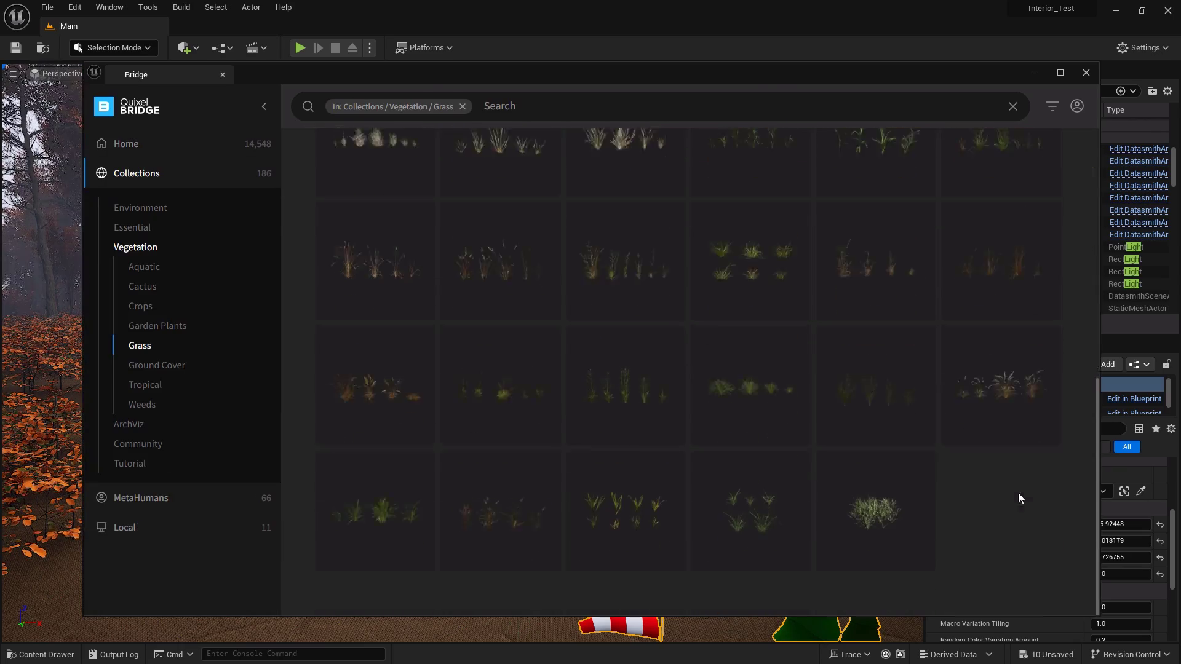
scroll(1018, 496, up, 6)
click(488, 398)
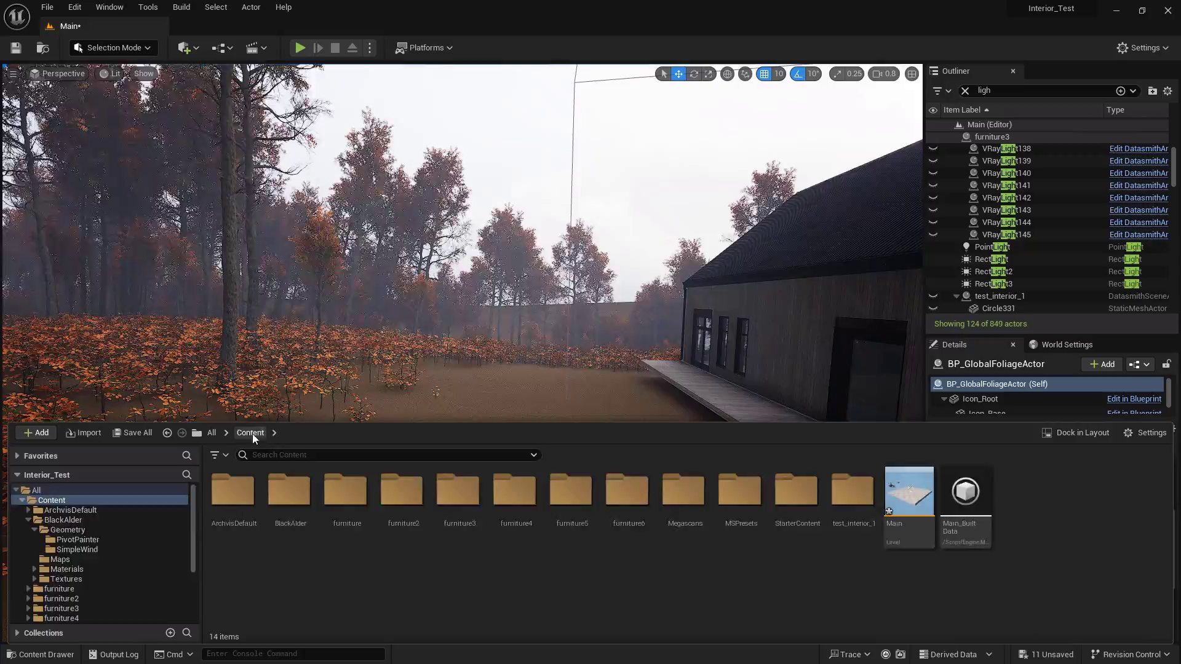
Examine the painting and placement settings of the selected Wild_Grass foliage types
click(249, 492)
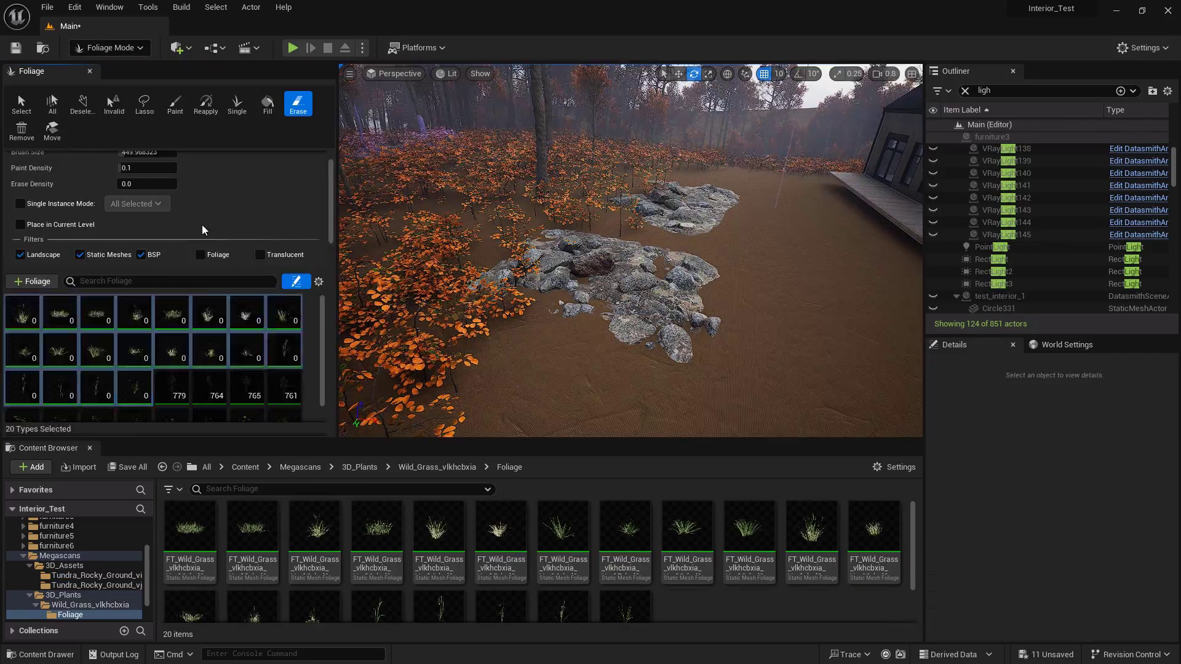
scroll(243, 398, down, 3)
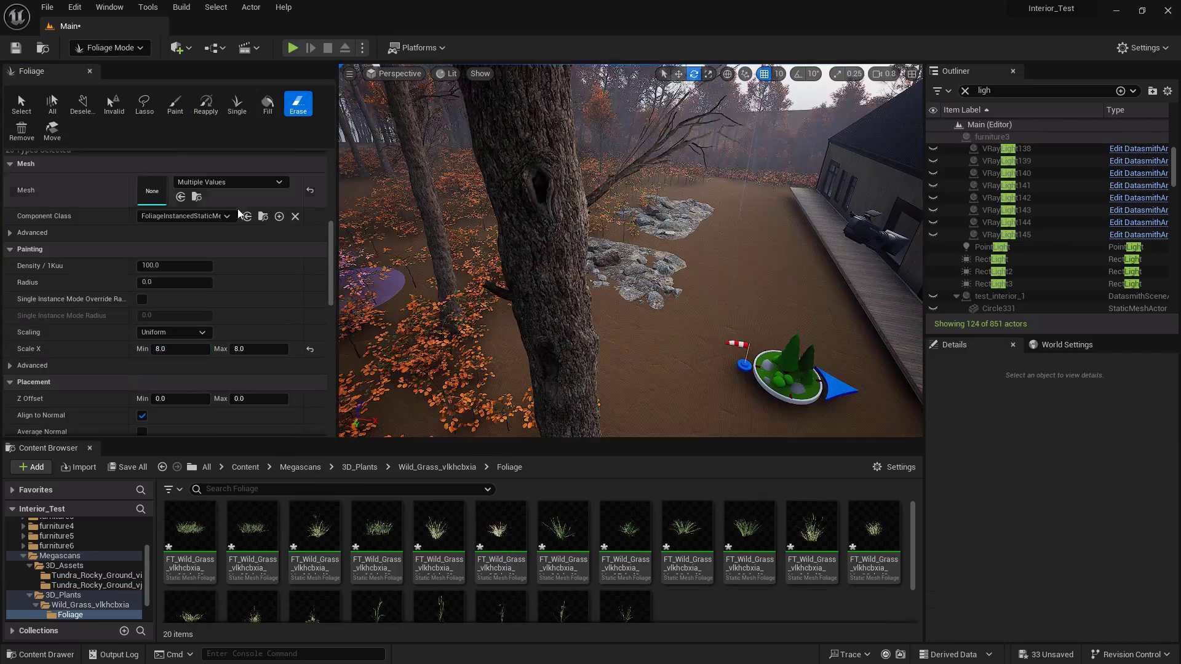
scroll(239, 213, up, 5)
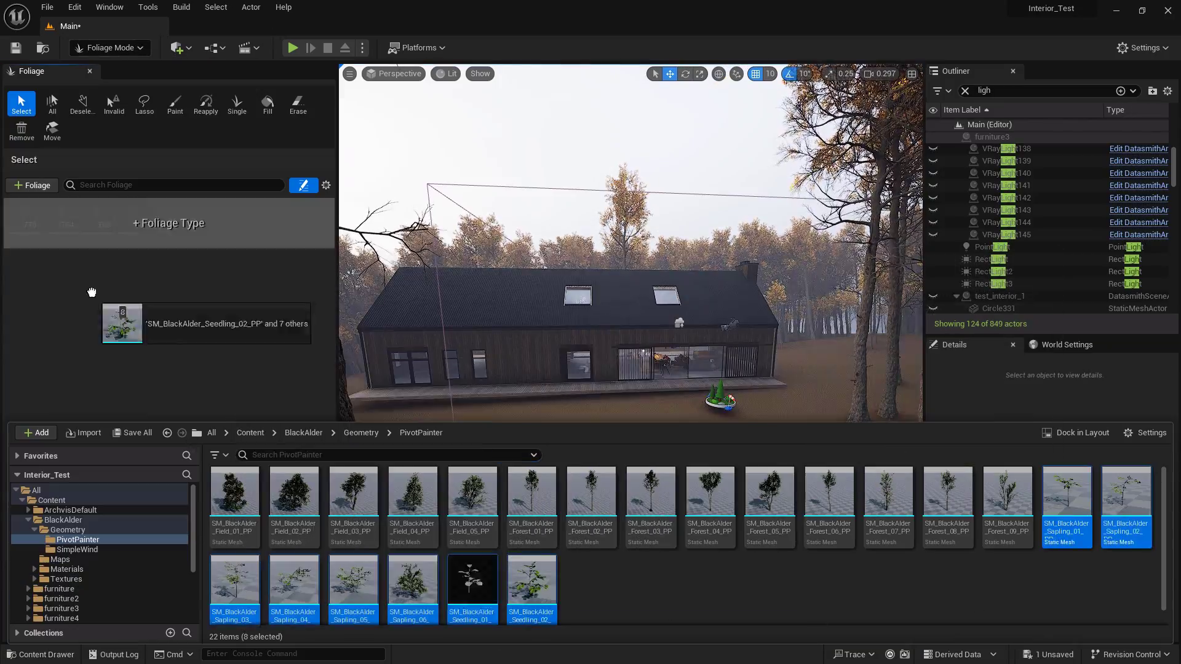
Add the eight selected BlackAlder sapling and seedling meshes from the PivotPainter folder as foliage types
drag(92, 290, 486, 491)
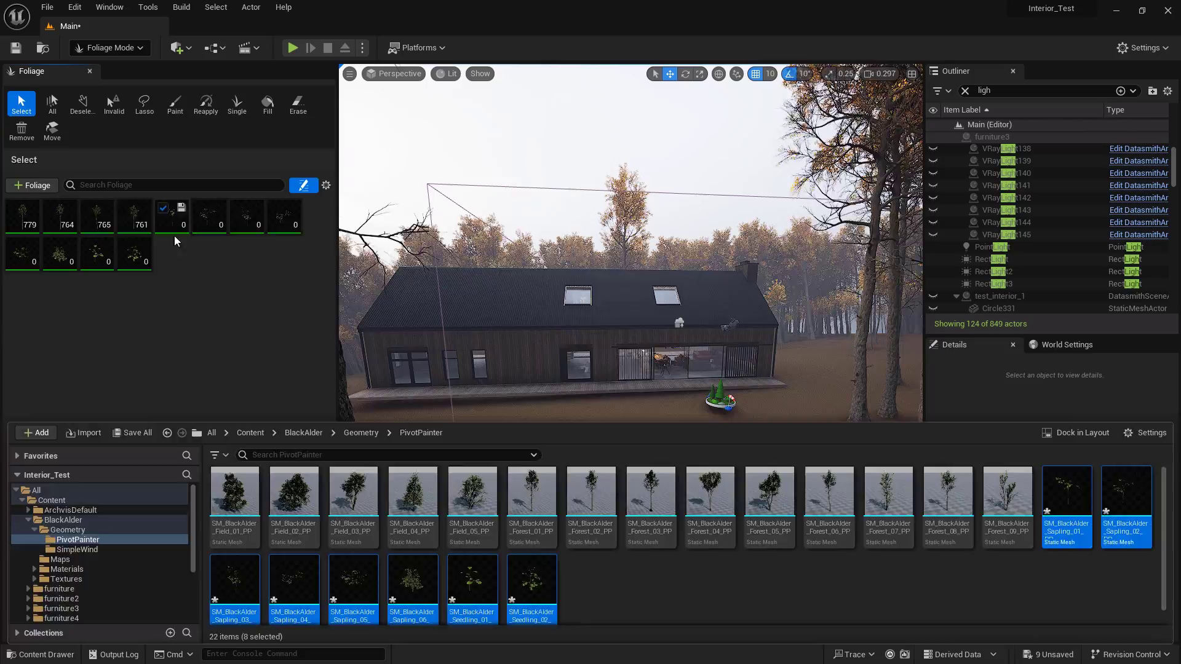
click(174, 238)
Try to paint the new sapling foliage on the ground beside the house
click(175, 104)
click(586, 473)
click(687, 419)
mouse_move(688, 420)
right_down()
mouse_move(614, 485)
mouse_move(793, 541)
right_up()
shift+drag(794, 541, 369, 418)
Set the foliage paint density to 0.1 and paint saplings and seedlings across the ground beside the house
click(238, 339)
click(175, 104)
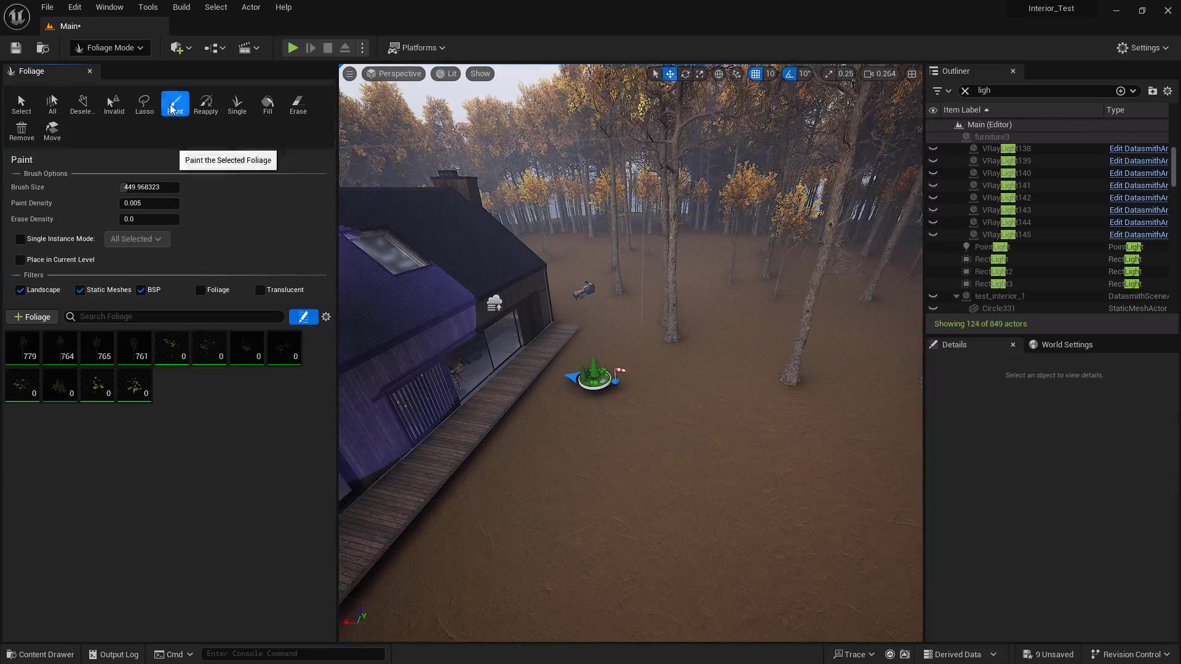
click(148, 203)
text(0.1)
key(Return)
mouse_move(849, 492)
mouse_down()
mouse_move(664, 500)
mouse_move(699, 261)
mouse_up()
scroll(699, 261, down, 5)
click(844, 350)
Extend the painted sapling and seedling ground cover around the remaining sides of the house and along the forest edge
right_drag(844, 350, 917, 350)
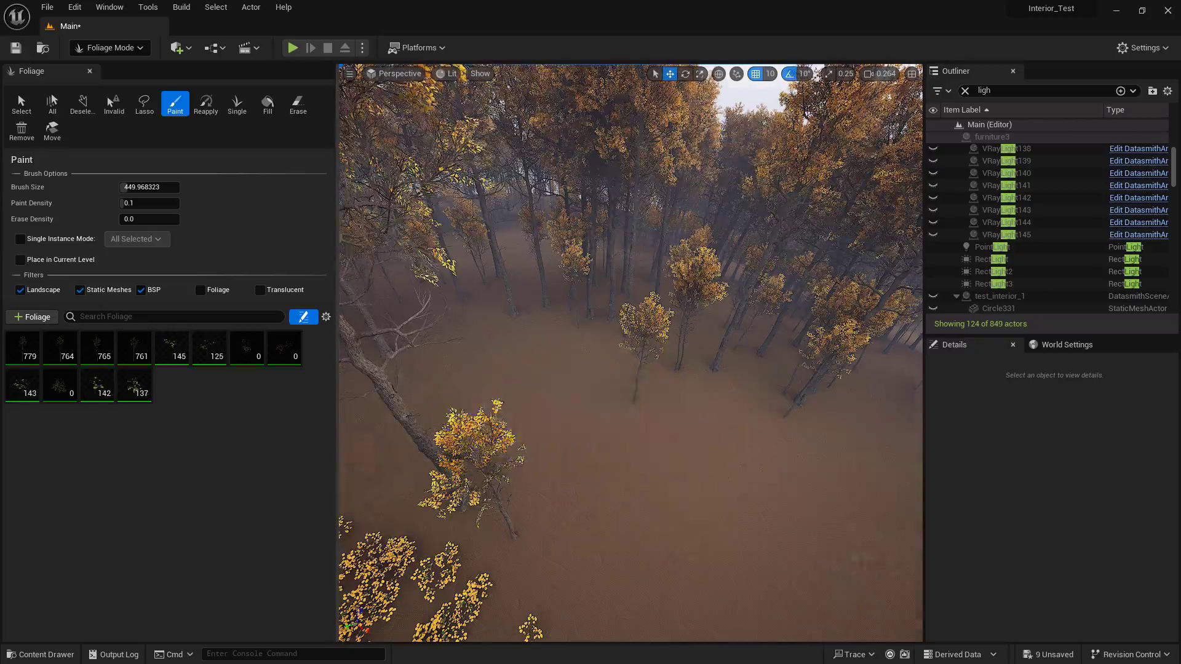
drag(571, 324, 357, 305)
right_drag(357, 304, 553, 304)
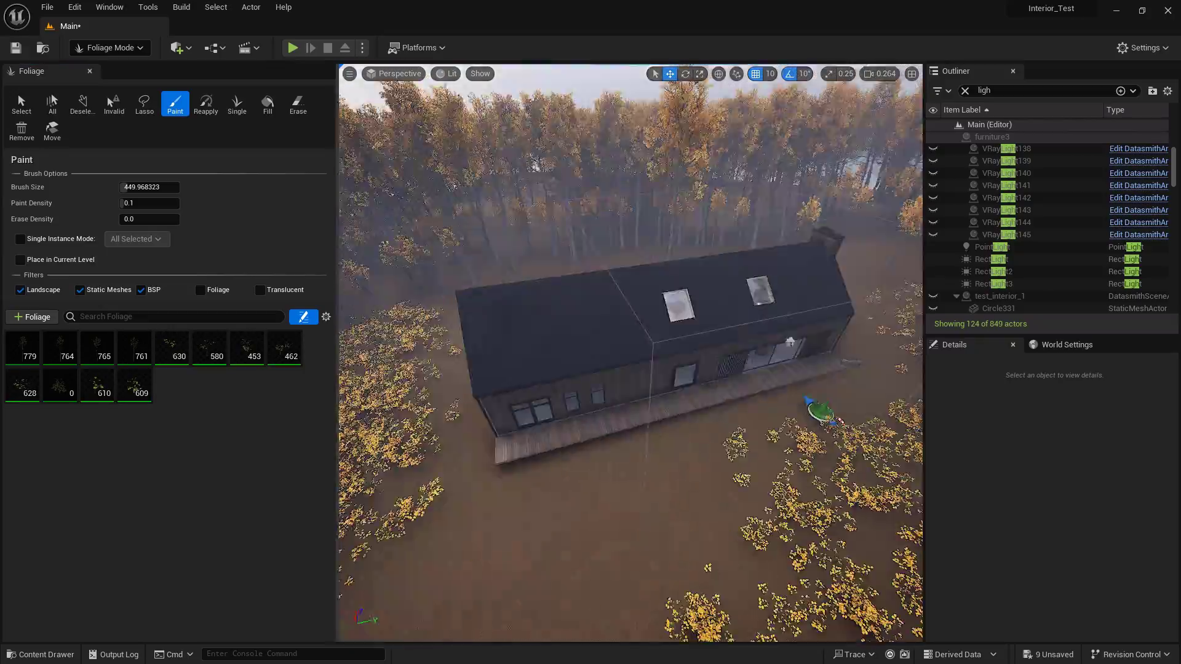
right_drag(630, 353, 800, 246)
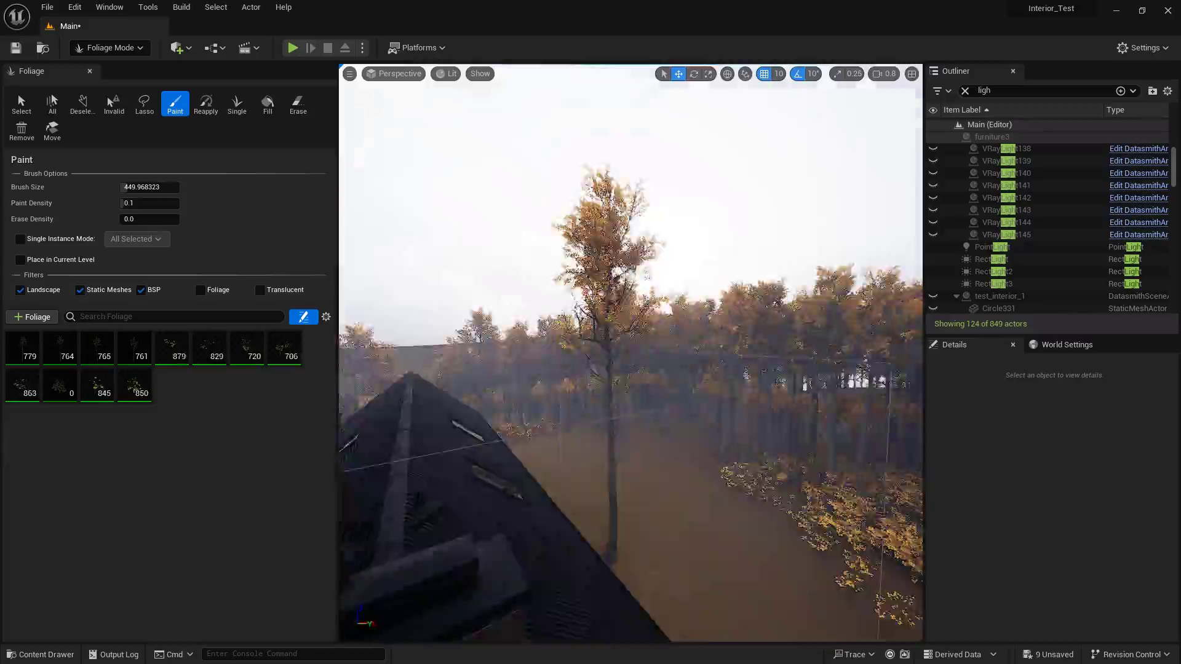
right_drag(630, 258, 629, 431)
click(869, 355)
right_drag(551, 284, 369, 234)
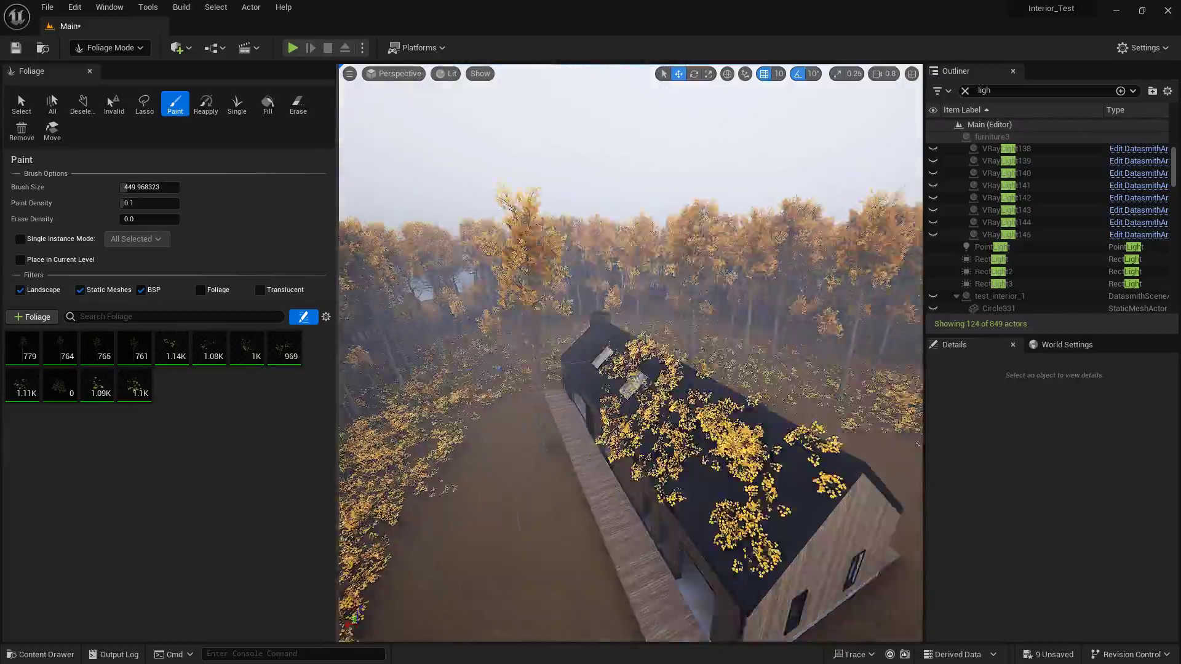
right_drag(714, 369, 615, 345)
Switch the editor from Foliage mode to Selection mode
click(110, 47)
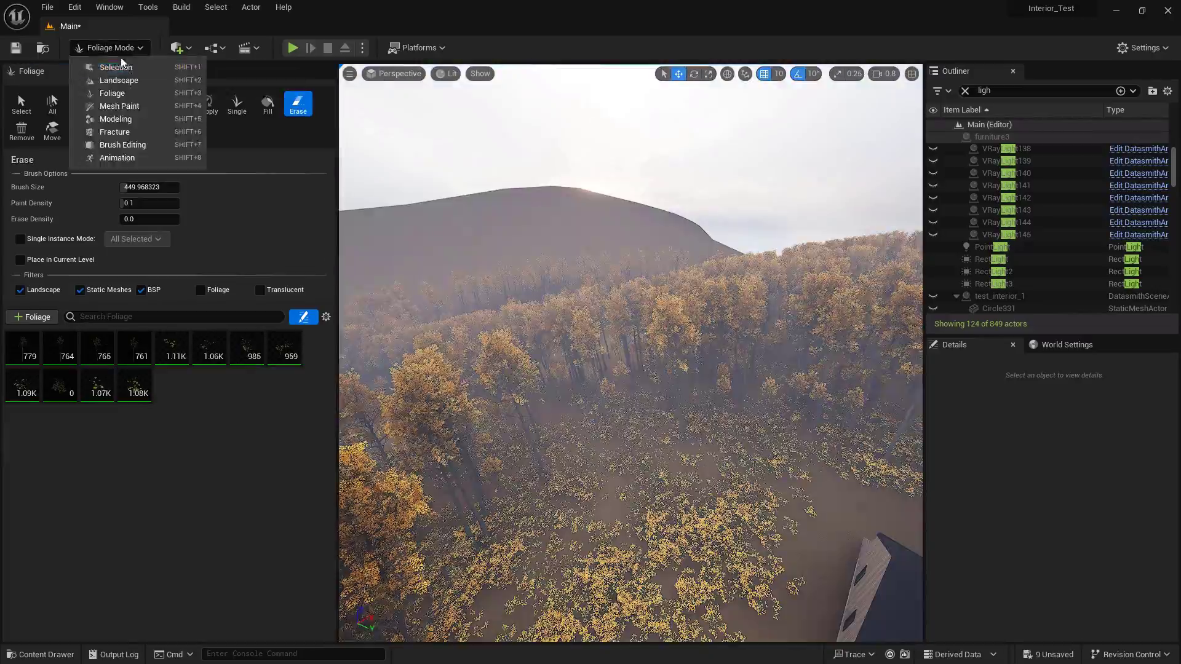
click(120, 65)
right_drag(369, 246, 437, 295)
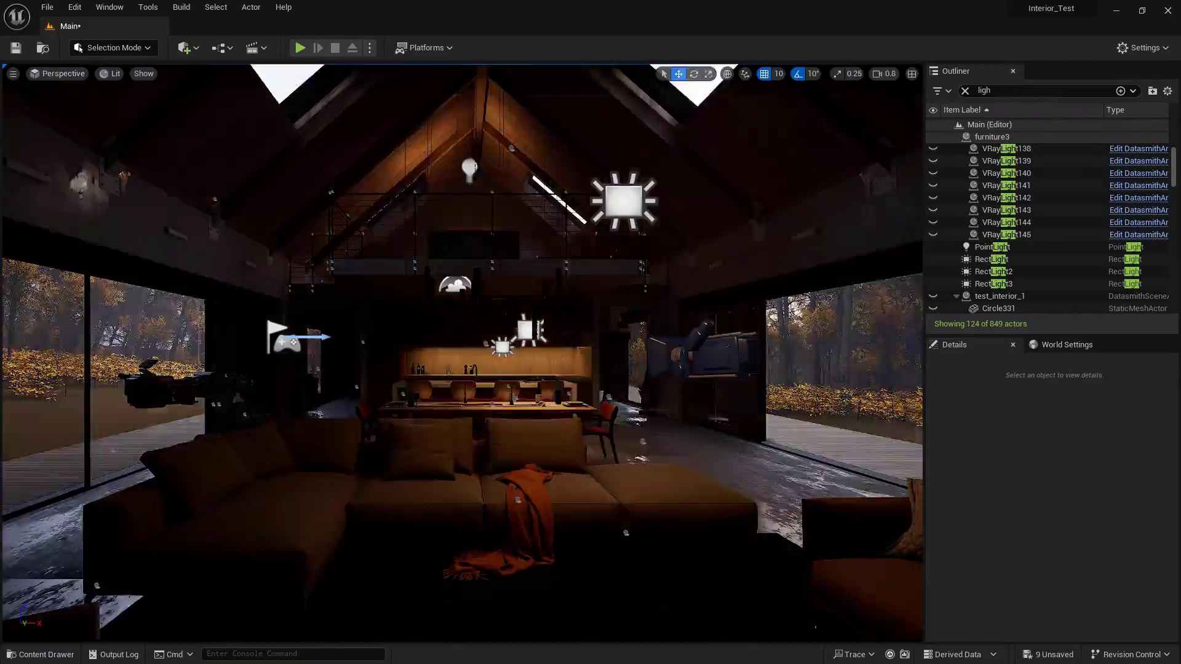
right_drag(168, 331, 289, 449)
Select a light inside the living area and adjust two of its numeric settings
click(560, 418)
scroll(1100, 525, down, 3)
drag(1110, 541, 1132, 541)
mouse_move(1107, 557)
mouse_down()
mouse_move(1095, 557)
mouse_move(1144, 557)
mouse_move(1046, 574)
mouse_up()
mouse_move(462, 351)
right_down()
mouse_move(394, 425)
mouse_move(320, 295)
right_up()
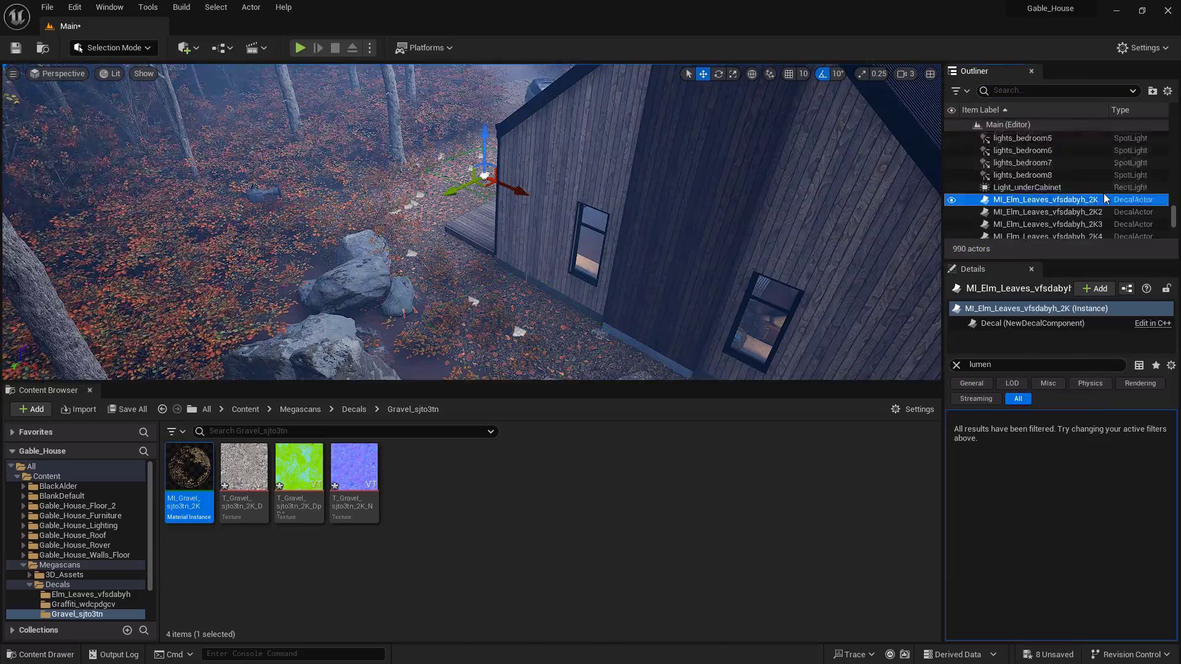
Extend the decal selection to MI_Elm_Leaves_vfsdabyh_2K2 and examine the leaf-covered ground in front of the house
shift+click(1050, 209)
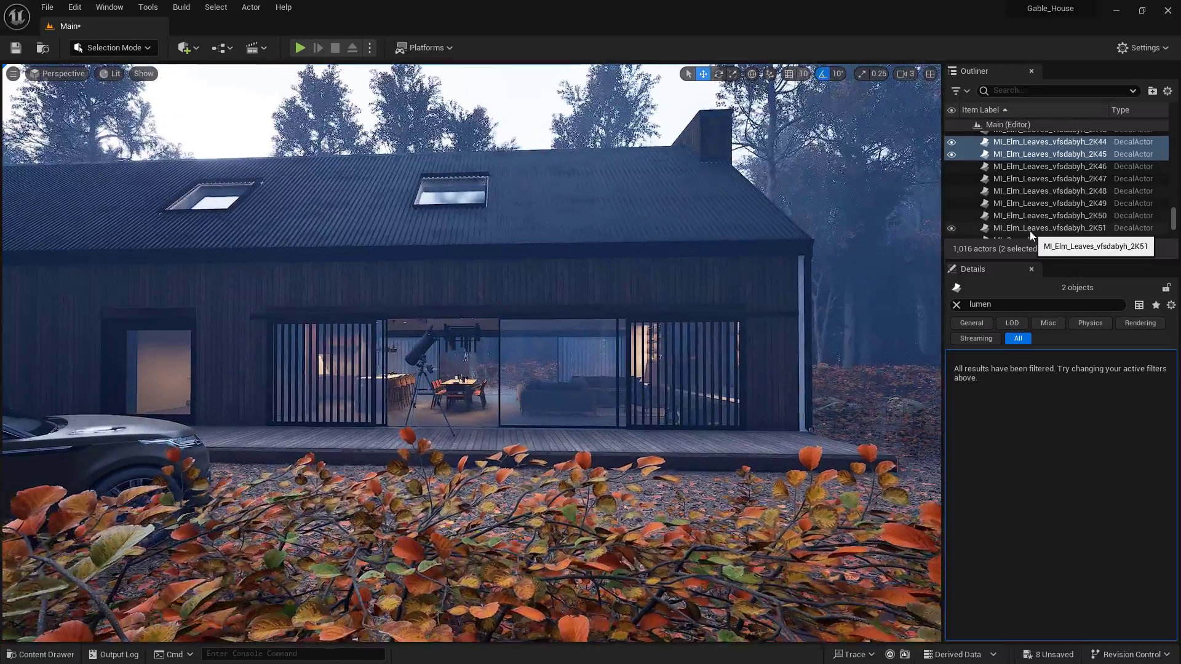
key(w)
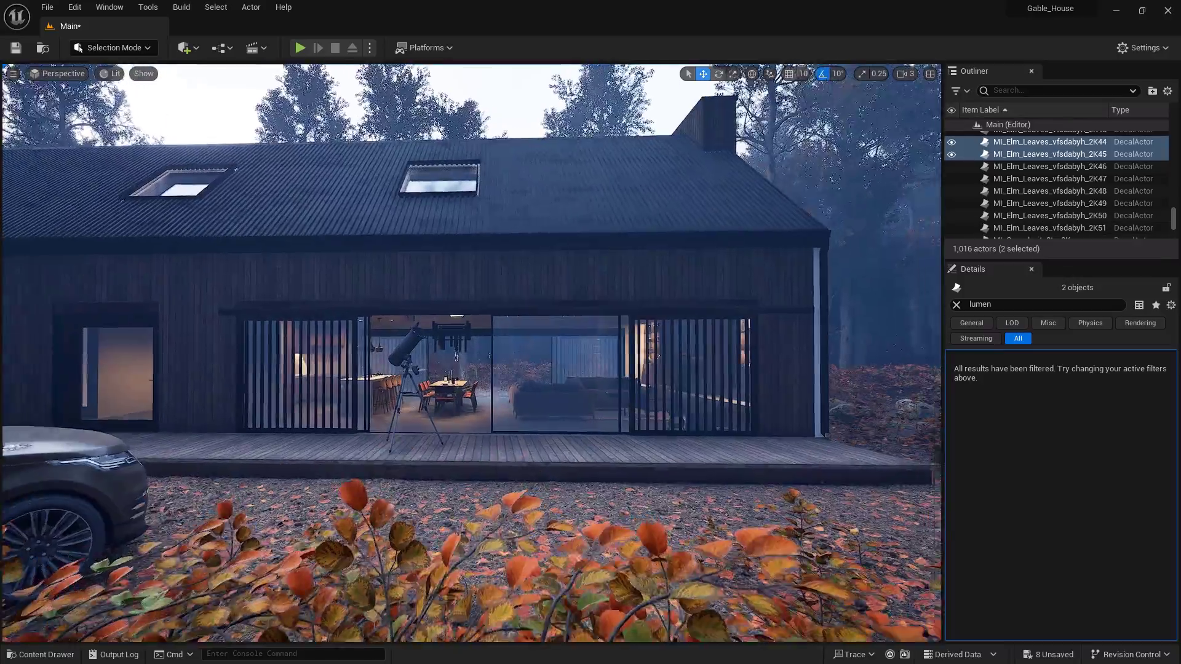
key(a)
key(q)
key(e)
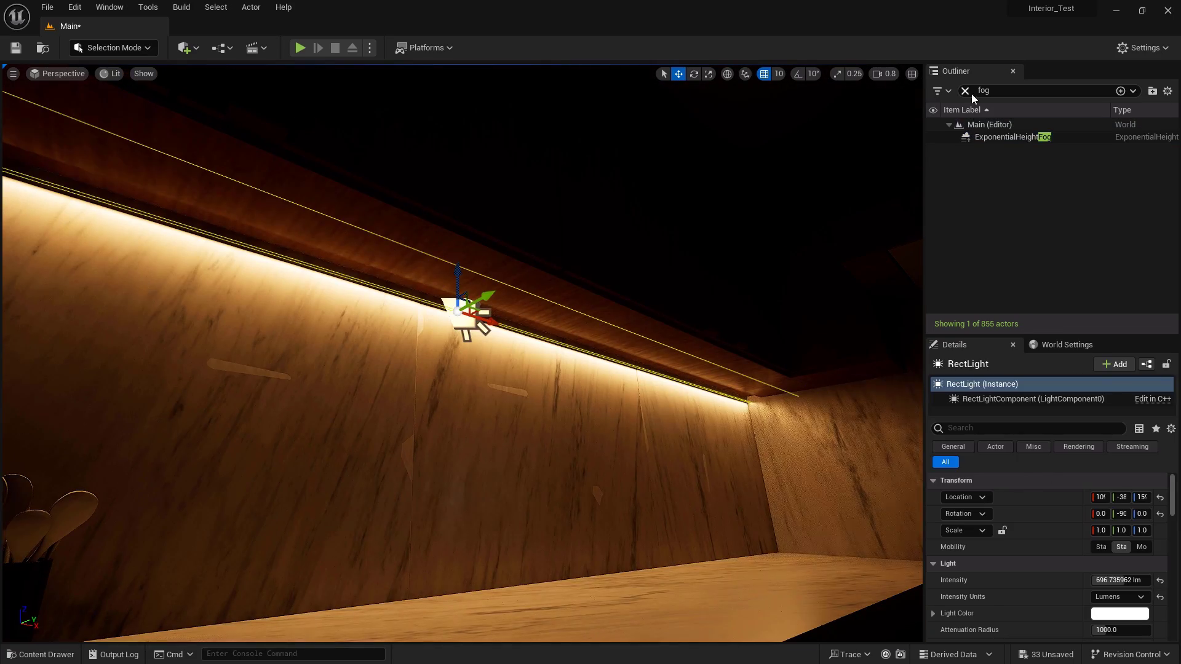
Clear the actor search and adjust the under-cabinet RectLight's barn doors to an angle of about 41.6 and a length of 20
click(965, 91)
scroll(1129, 569, down, 3)
drag(1130, 585, 1126, 585)
drag(1126, 601, 1096, 601)
Turn off grid snapping, shift the under-cabinet RectLight slightly along its Y axis, and set its source width to about 11
click(763, 73)
drag(486, 296, 492, 294)
scroll(1119, 553, up, 1)
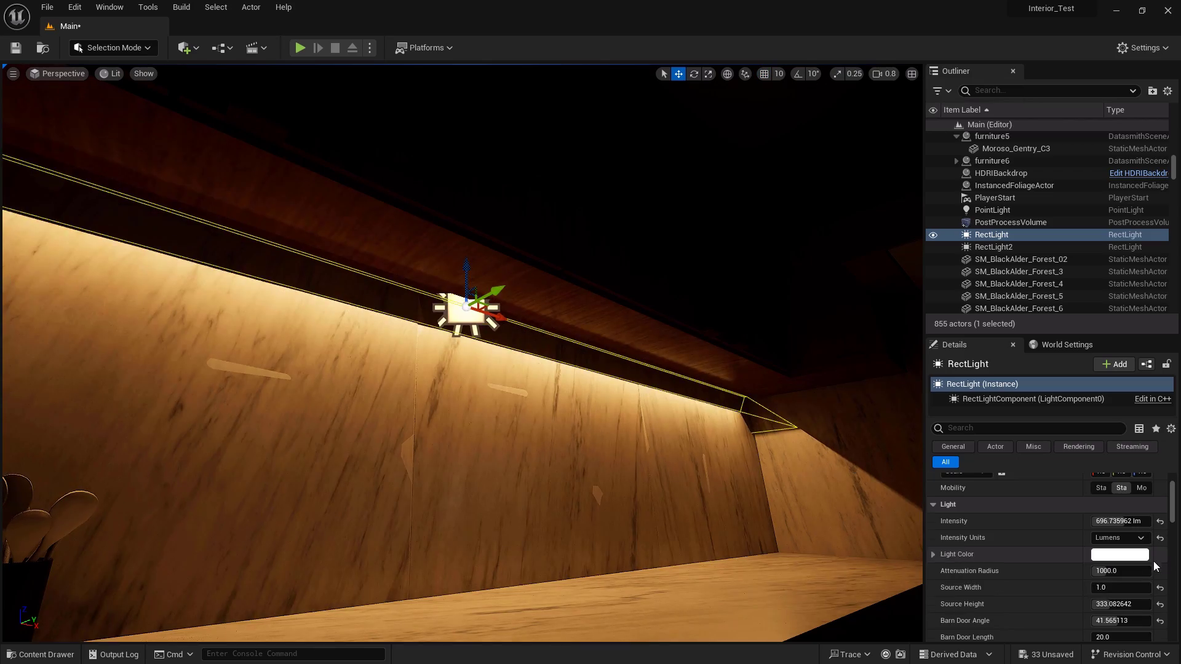
drag(1107, 588, 1129, 588)
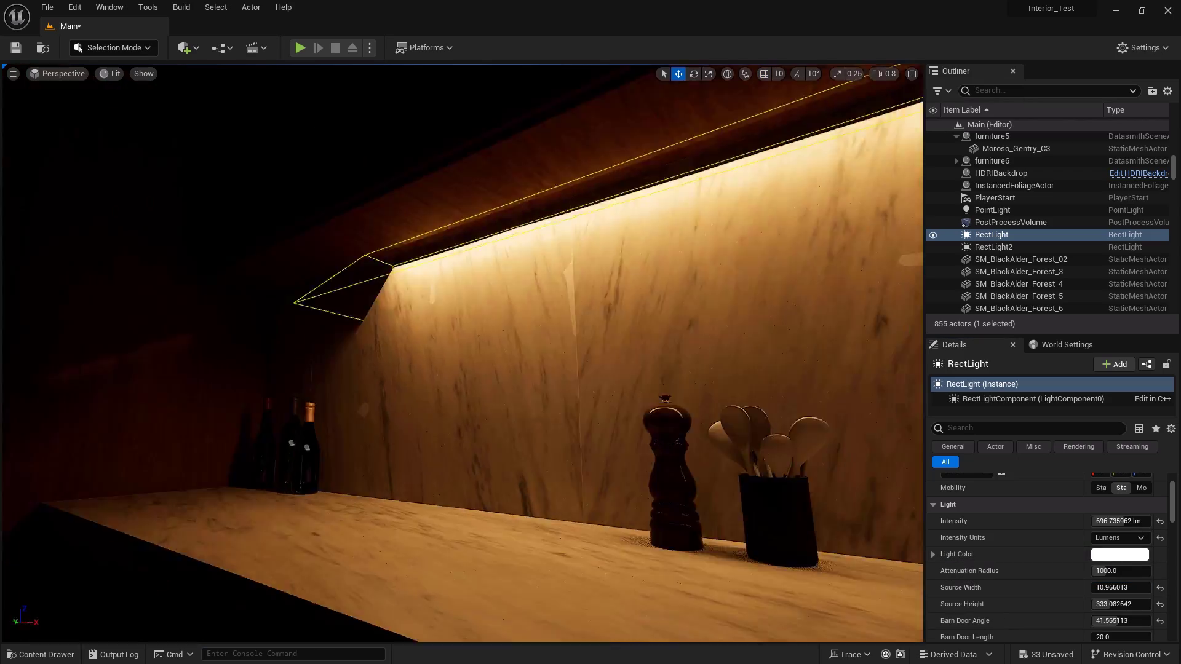
Add a Spot Light beneath the kitchen range hood, above the cooktop
right_drag(462, 352, 677, 258)
click(188, 48)
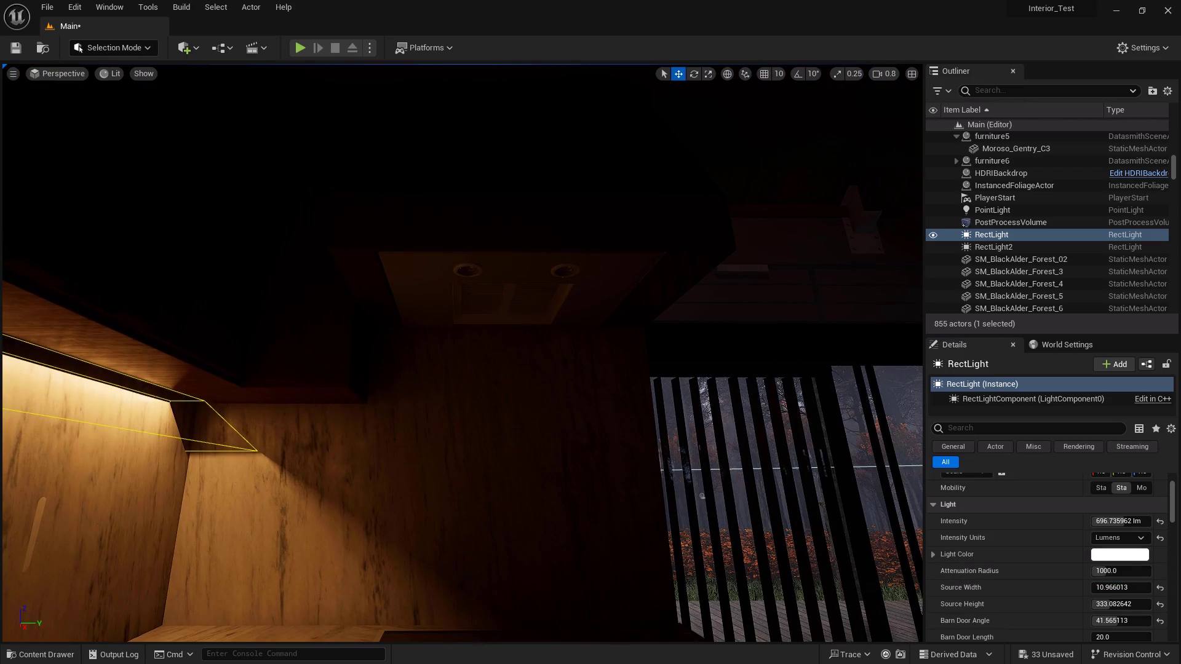
mouse_move(223, 189)
drag(351, 226, 491, 313)
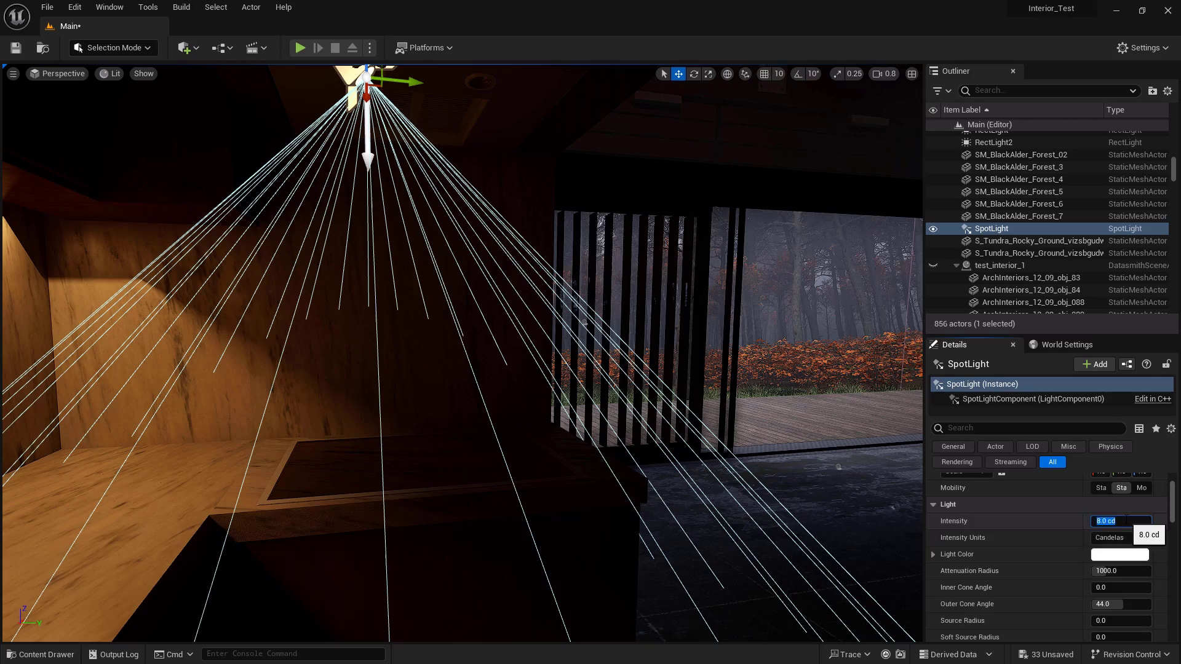
Set the spot light's intensity units to Lumens, its intensity to about 635 lm, and its source radius to 2
click(1119, 537)
click(1110, 573)
drag(1107, 521, 1132, 521)
scroll(1107, 578, down, 1)
drag(1104, 583, 1123, 583)
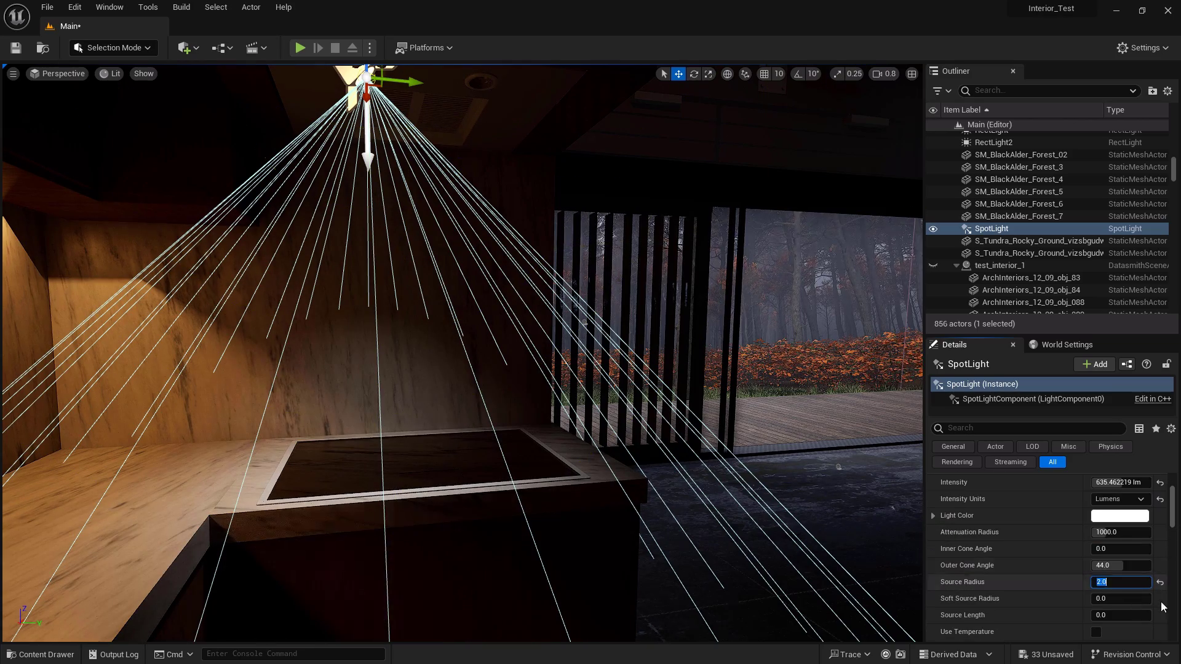
Enable a 3000 colour temperature on the hood spot light and widen its outer cone angle to about 61.6 and inner to about 37.2
click(1096, 632)
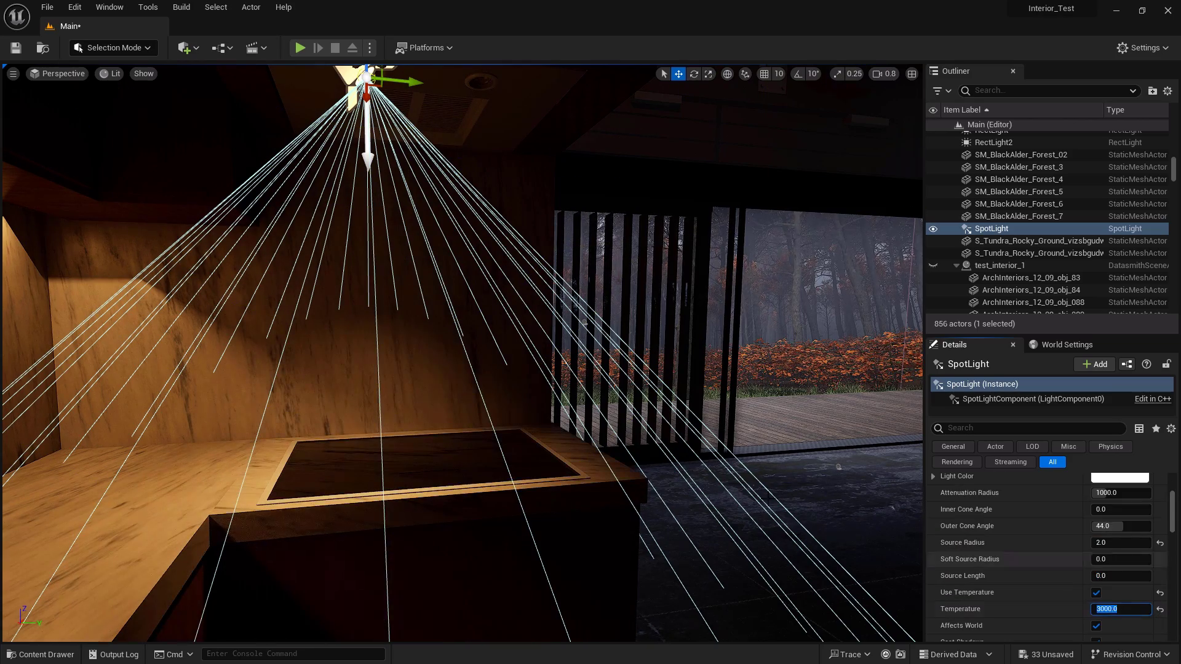
drag(1123, 527, 1137, 527)
drag(1101, 510, 1119, 510)
Duplicate the hood spot light beside the original and set the intensity of both lights to 300 lm
alt+drag(411, 81, 528, 94)
ctrl+click(1001, 228)
scroll(1123, 461, up, 3)
click(1118, 530)
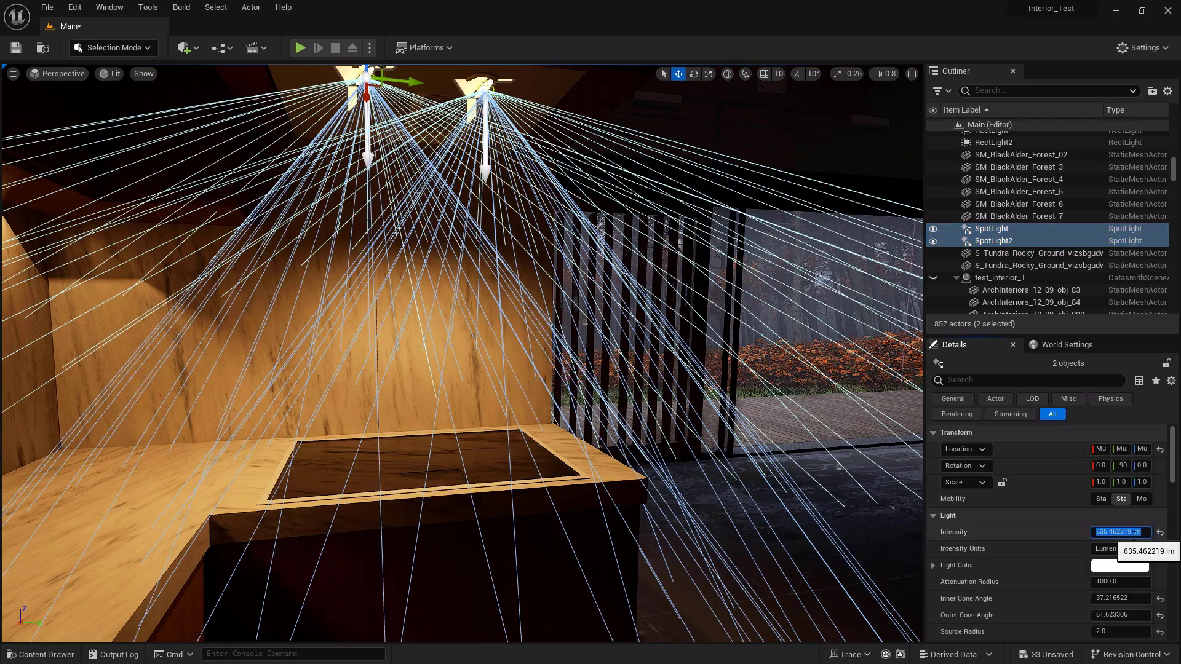
text(300)
key(Return)
click(720, 332)
right_click(996, 211)
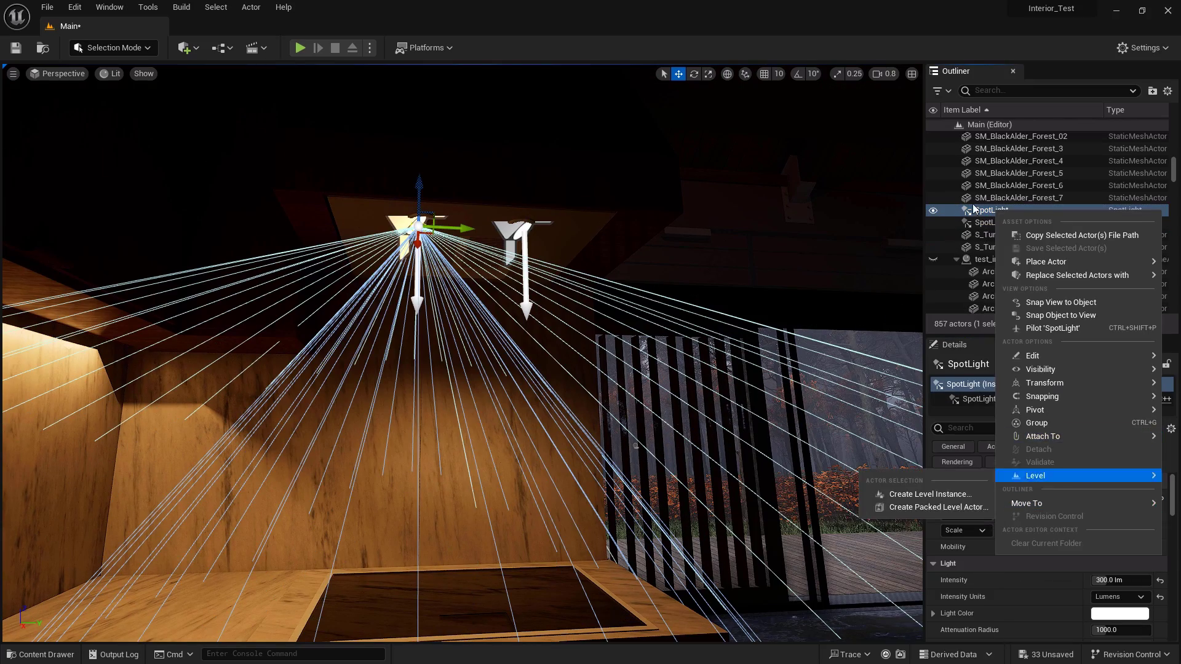
right_click(983, 212)
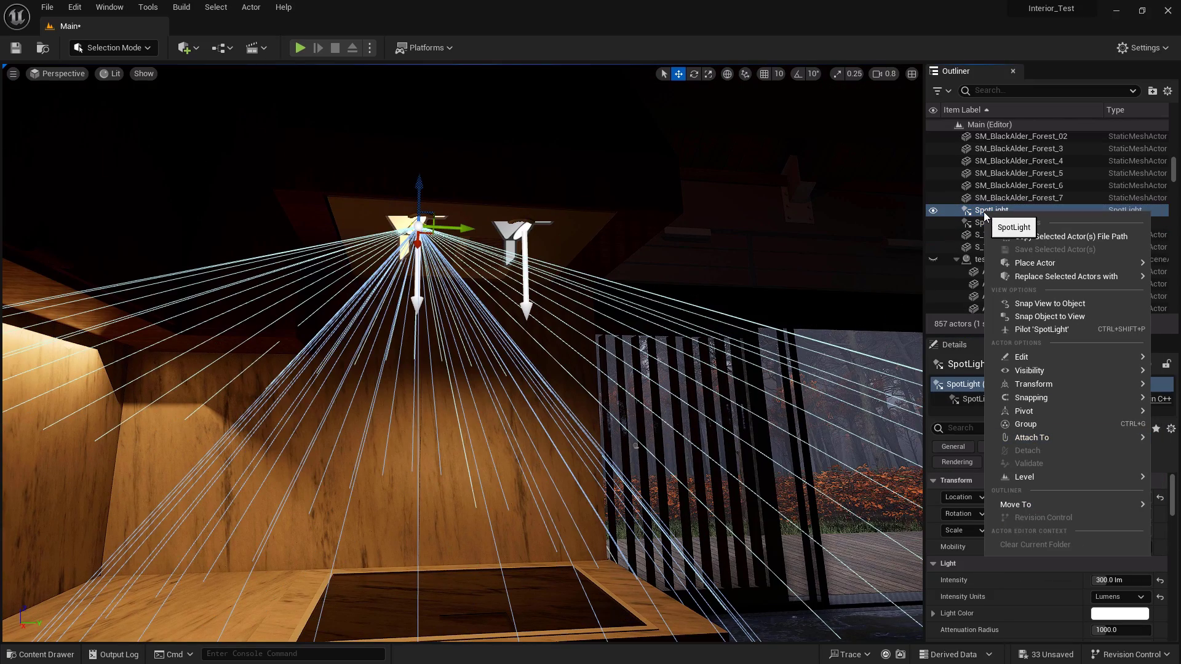
click(970, 386)
right_click(982, 209)
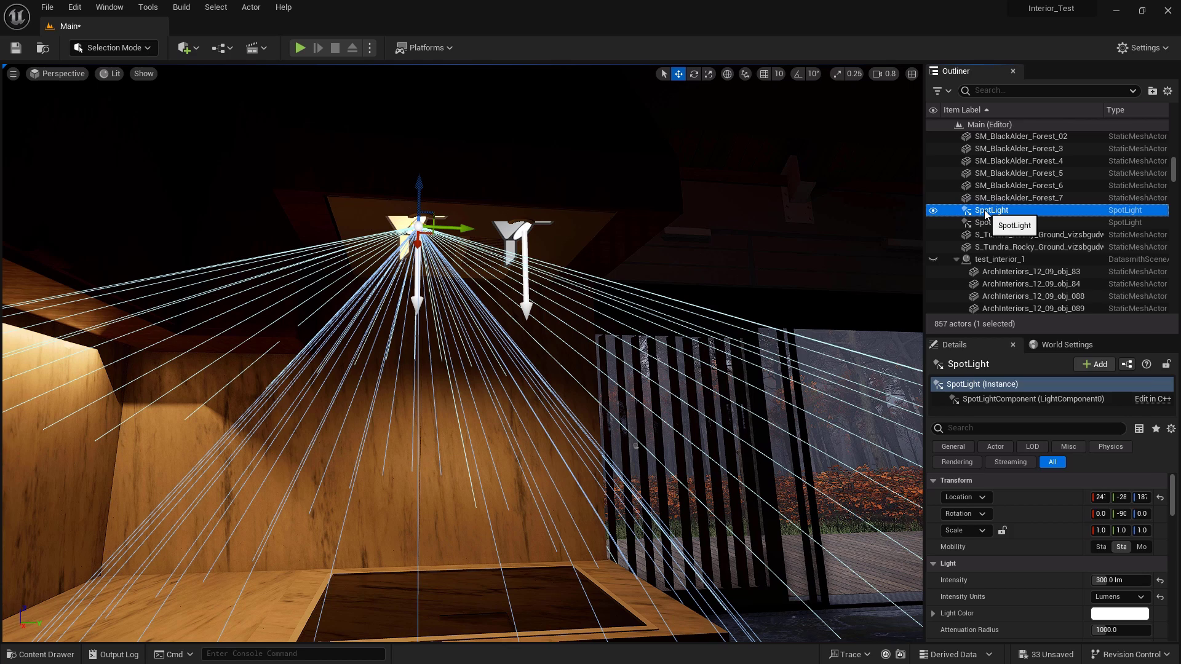
Group the two hood spot lights and undo the grouping
click(982, 211)
shift+click(1013, 222)
right_click(1014, 220)
click(1026, 459)
double_click(994, 242)
right_click(995, 243)
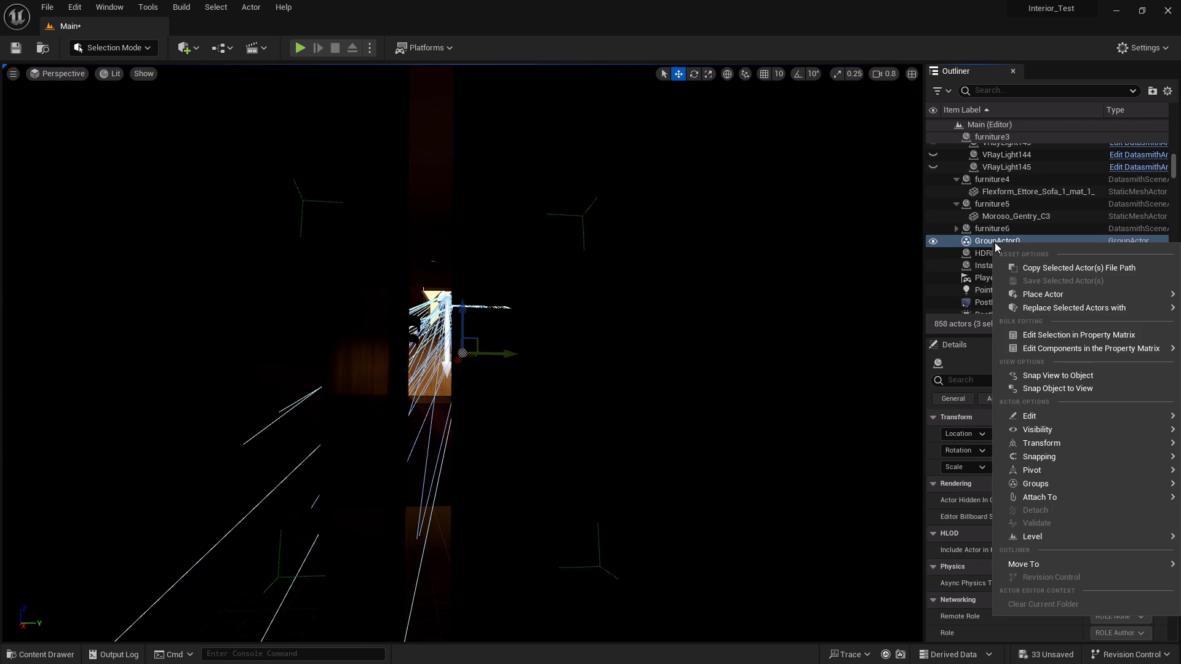
mouse_move(1063, 416)
key(ctrl+z)
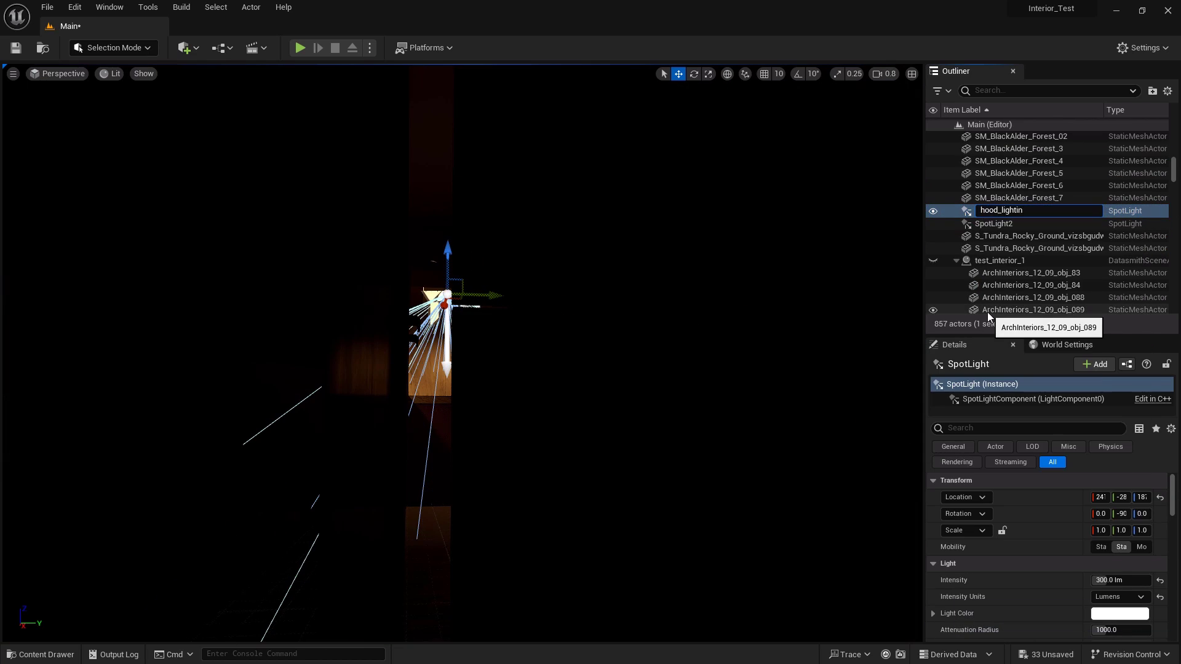
Rename the two hood spot lights as hood_light and hood_light_2
right_click(990, 223)
mouse_move(1039, 367)
click(912, 435)
text(hood_light_2)
key(Return)
Select the RectLight beneath the kitchen cabinets and rename it underCabinet_light
right_drag(554, 308, 431, 308)
click(453, 292)
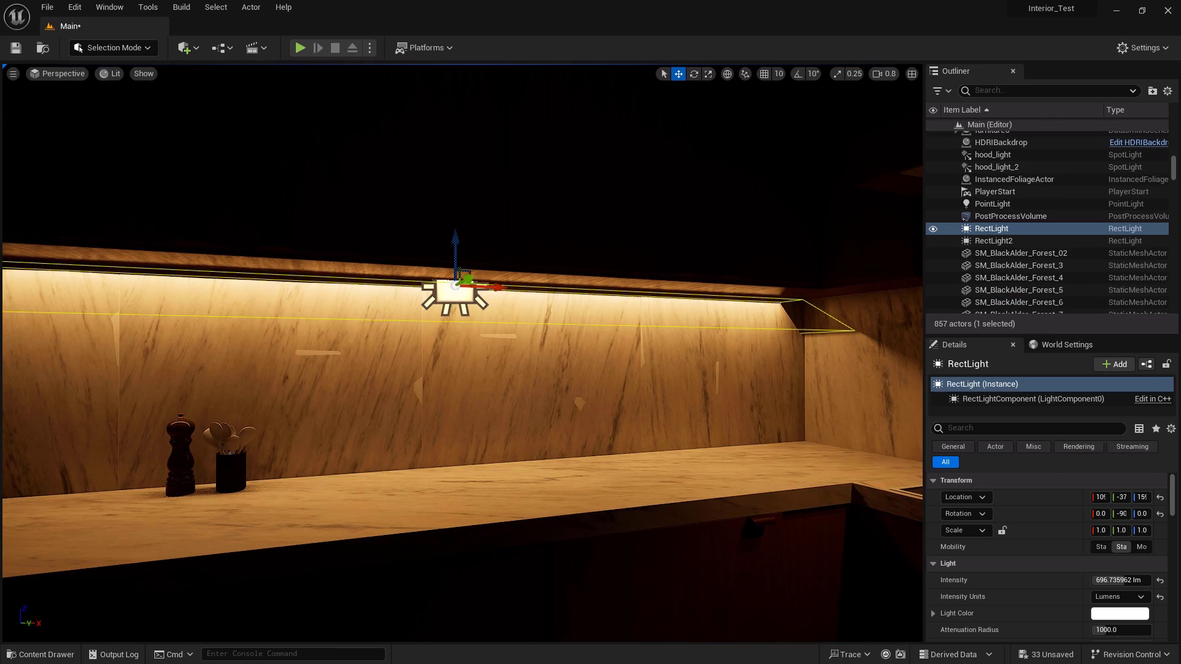
right_click(988, 227)
mouse_move(1044, 403)
key(Escape)
key(F2)
text(underCabinet_light)
key(Return)
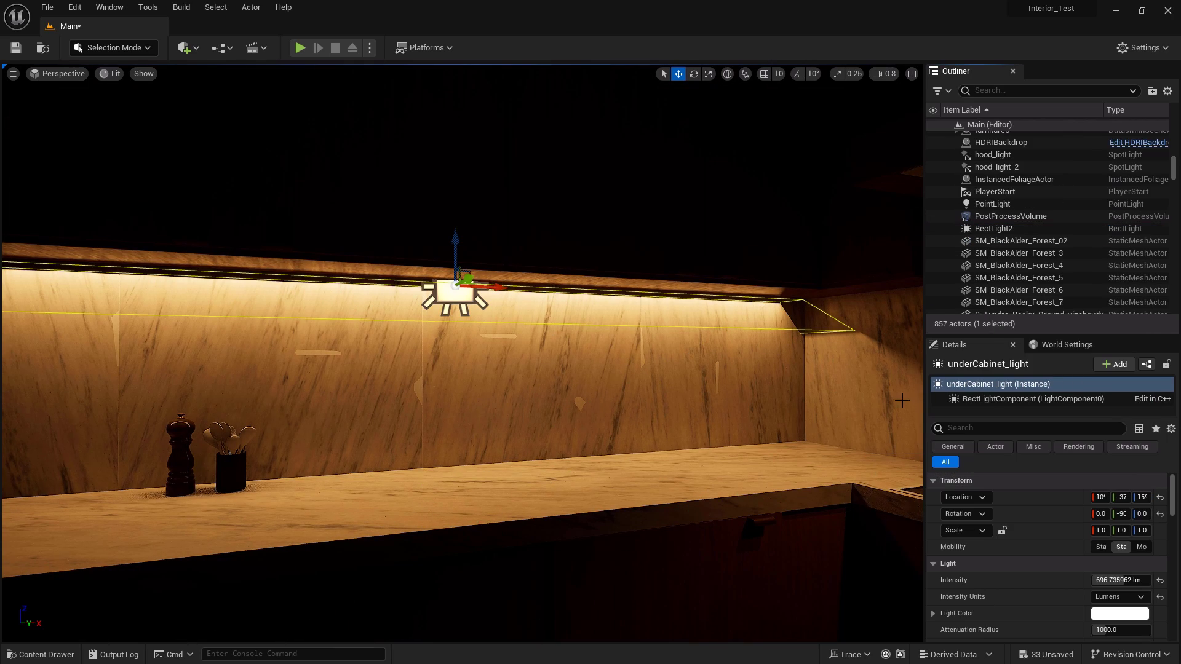
right_drag(899, 401, 861, 400)
scroll(1135, 604, down, 2)
drag(1137, 603, 1159, 618)
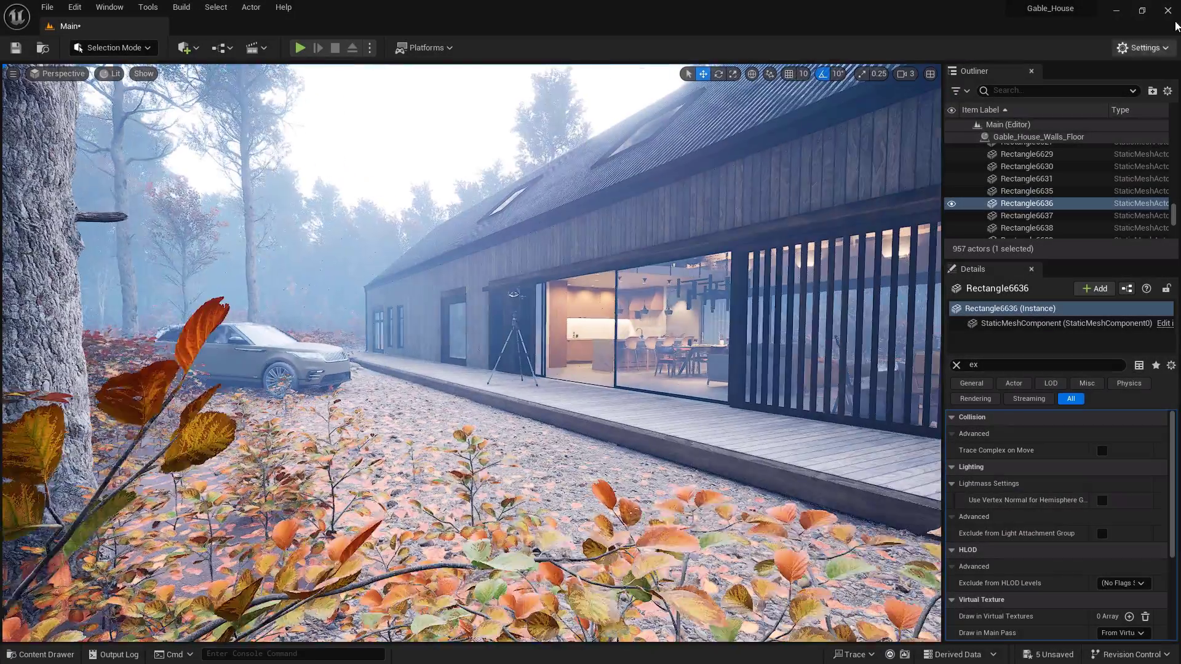
Search the scene actors for "post", select the post-process volume and adjust one of its exposure settings
click(1054, 90)
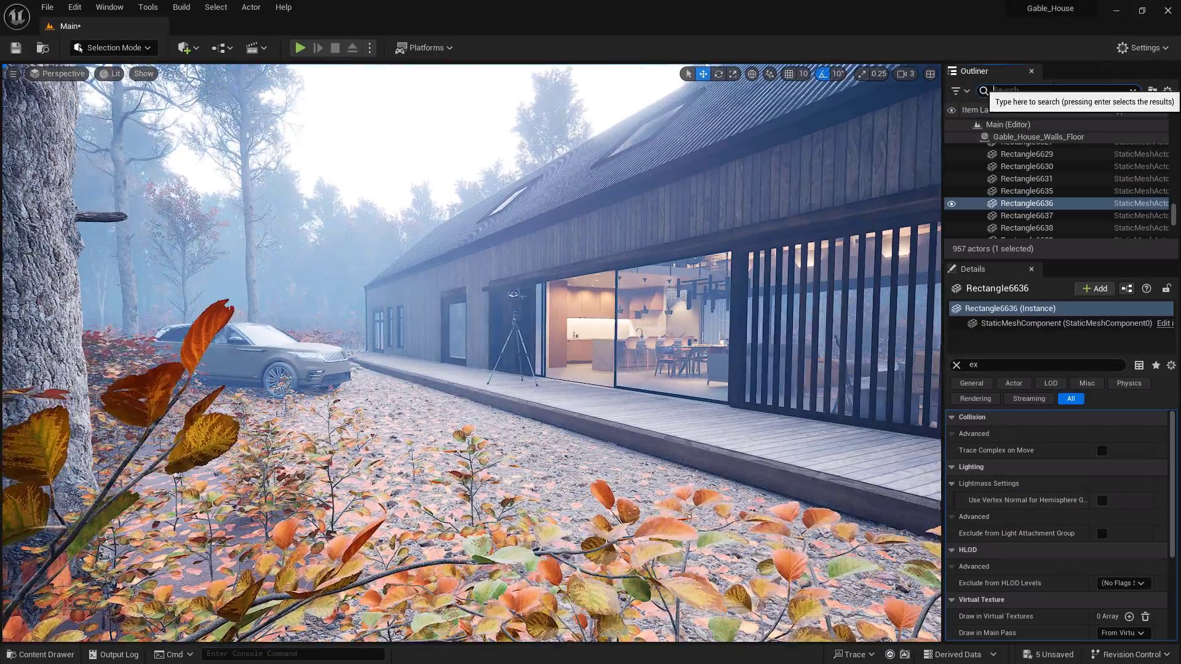
text(post)
click(1054, 140)
drag(1112, 517, 1083, 518)
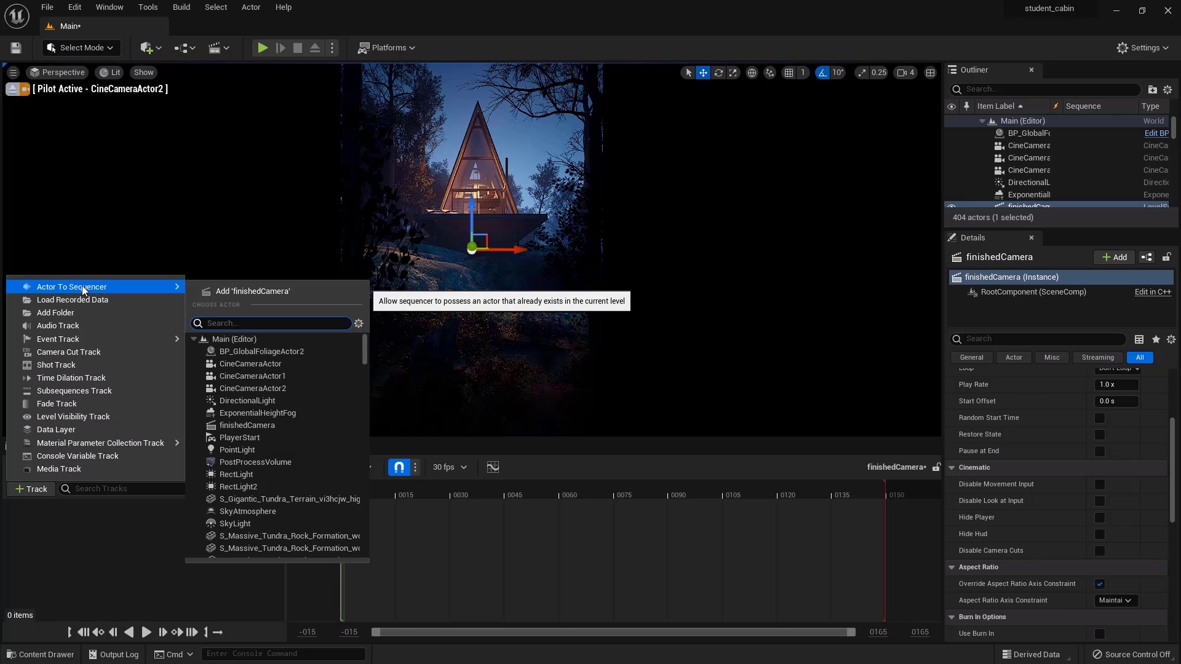
Add CineCameraActor2 to the finishedCamera sequence and scrub through its frames to preview the shot
click(267, 390)
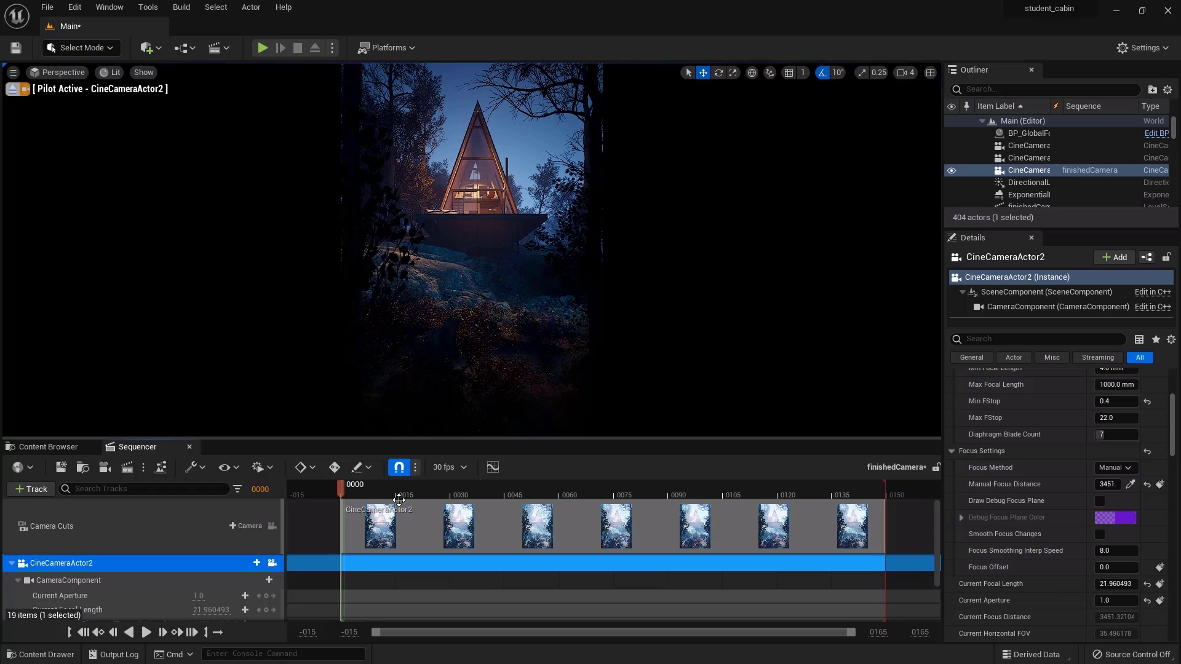
drag(341, 489, 850, 489)
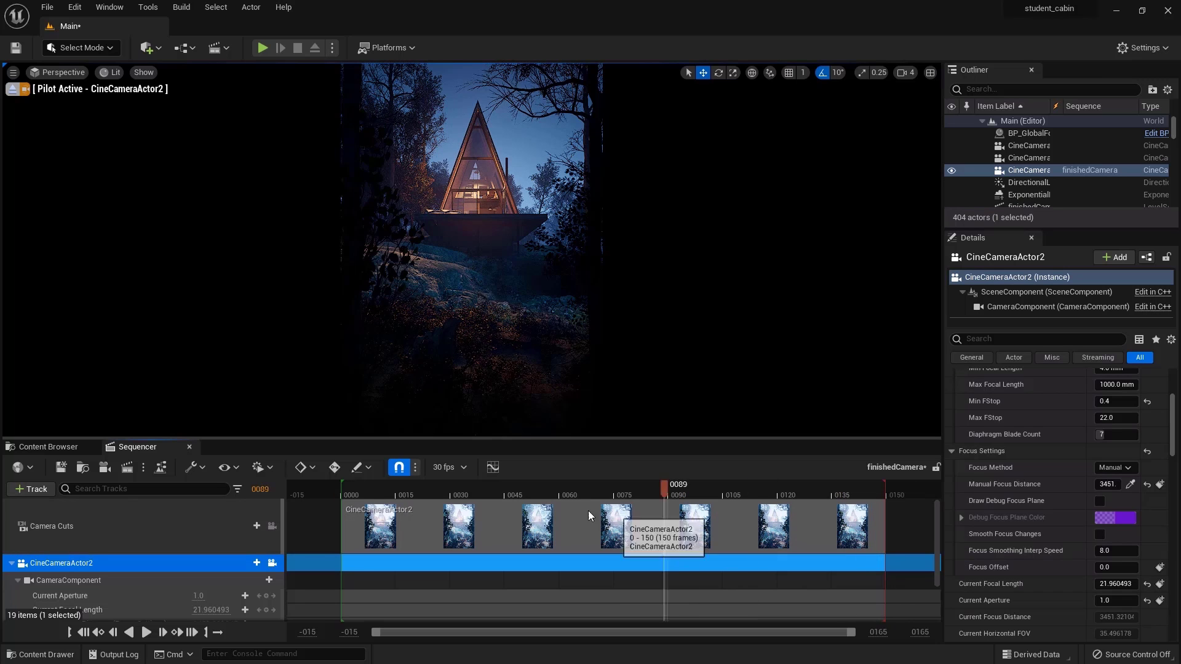
drag(381, 503, 341, 499)
scroll(807, 533, down, 2)
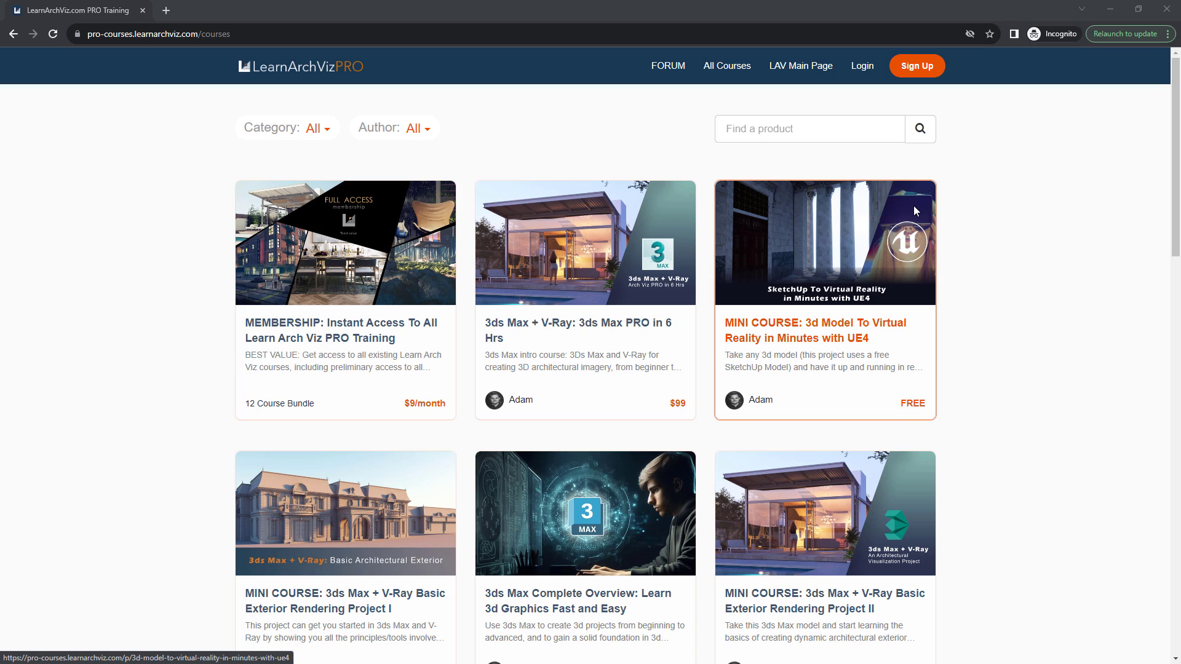
Browse the LearnArchViz PRO course catalogue from the membership offer down to the full course bundle
scroll(984, 228, down, 2)
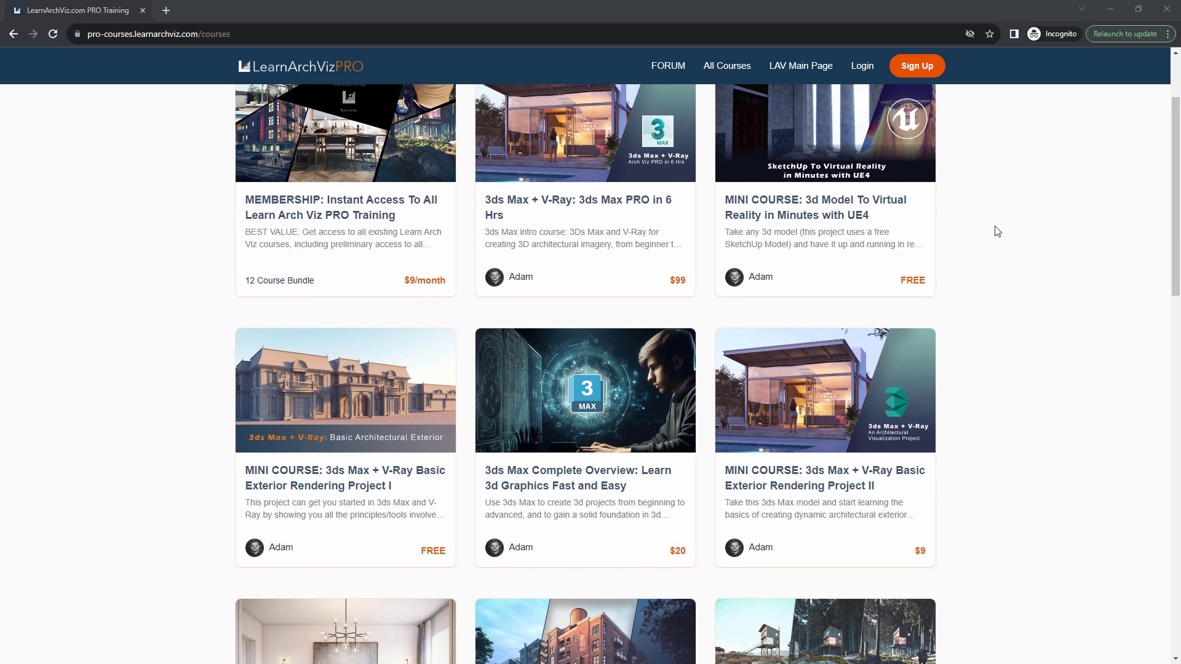
scroll(997, 231, down, 4)
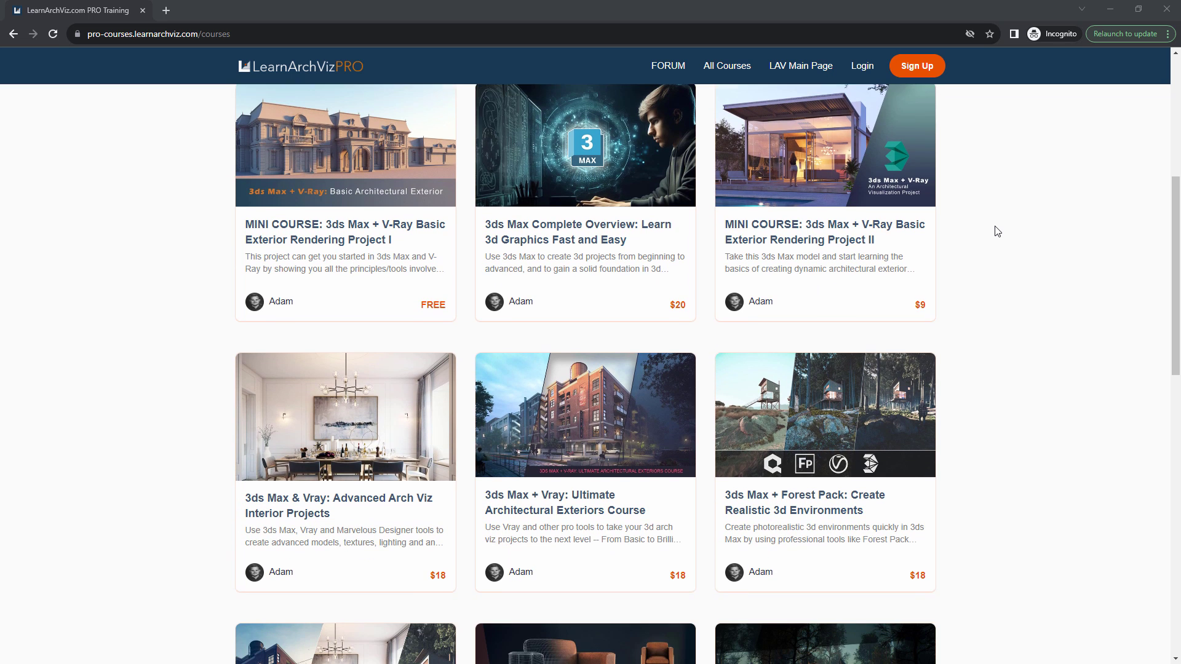
scroll(998, 231, down, 3)
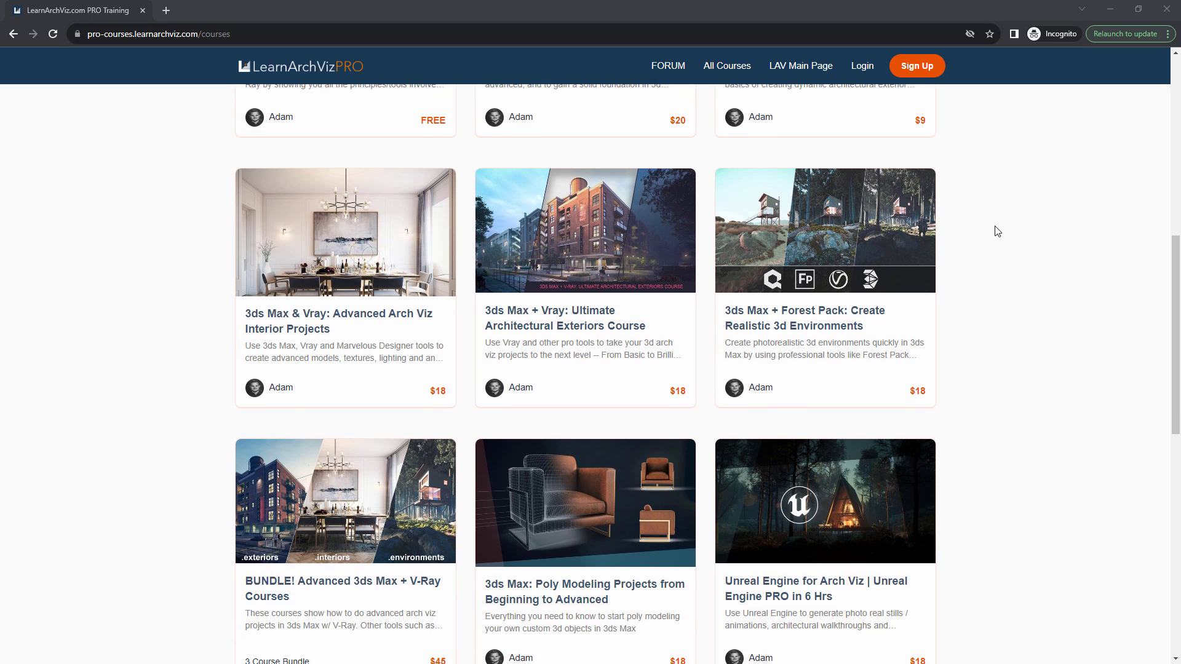
scroll(997, 232, down, 3)
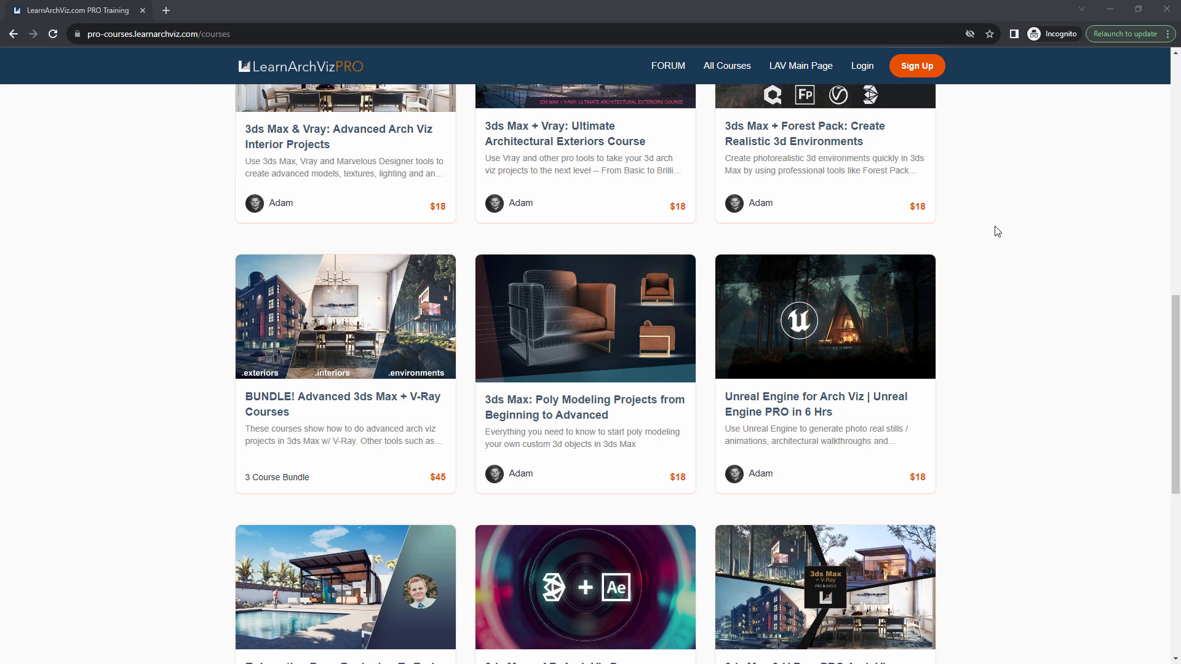
scroll(997, 231, down, 3)
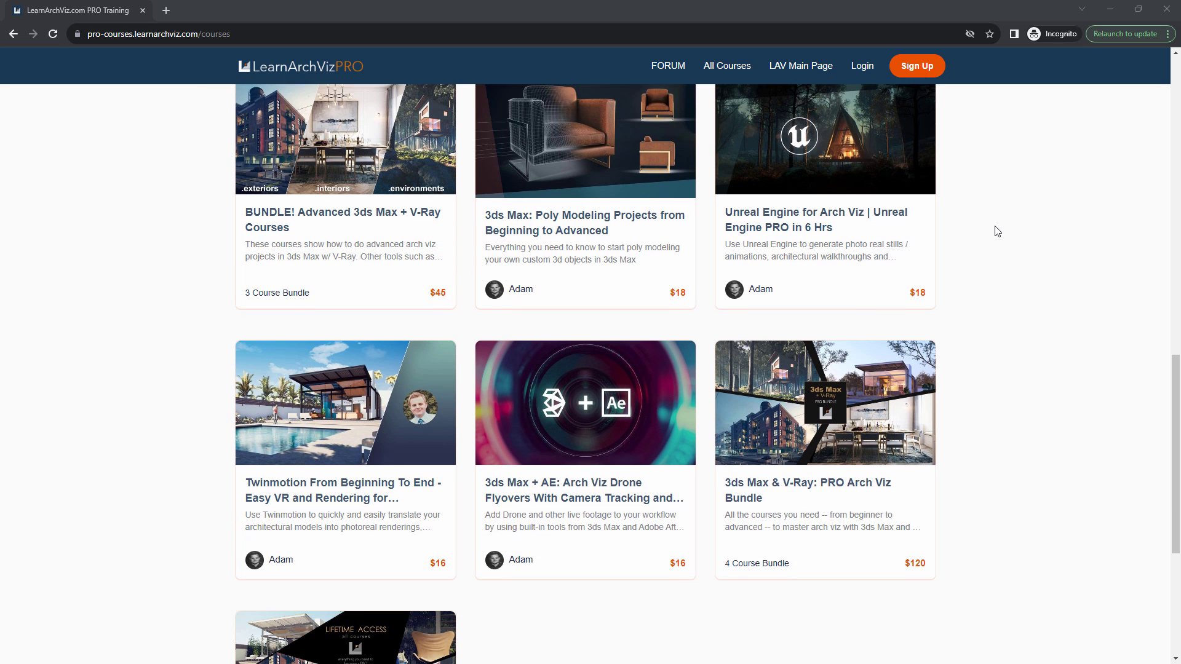
scroll(997, 232, down, 3)
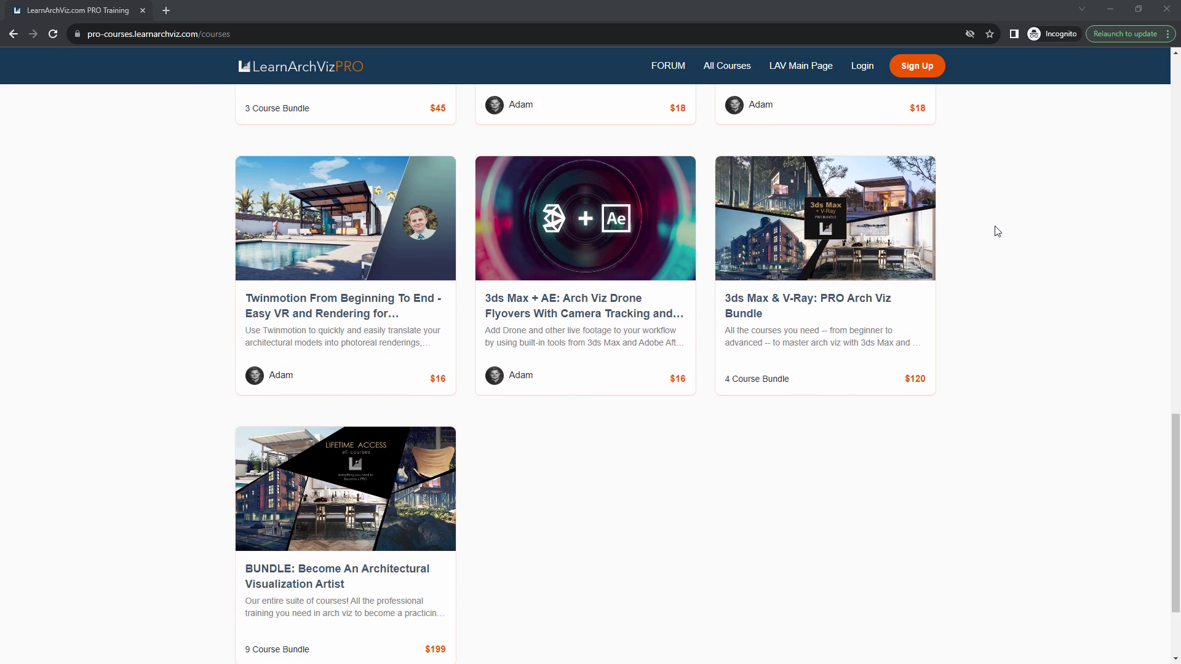
scroll(997, 231, down, 2)
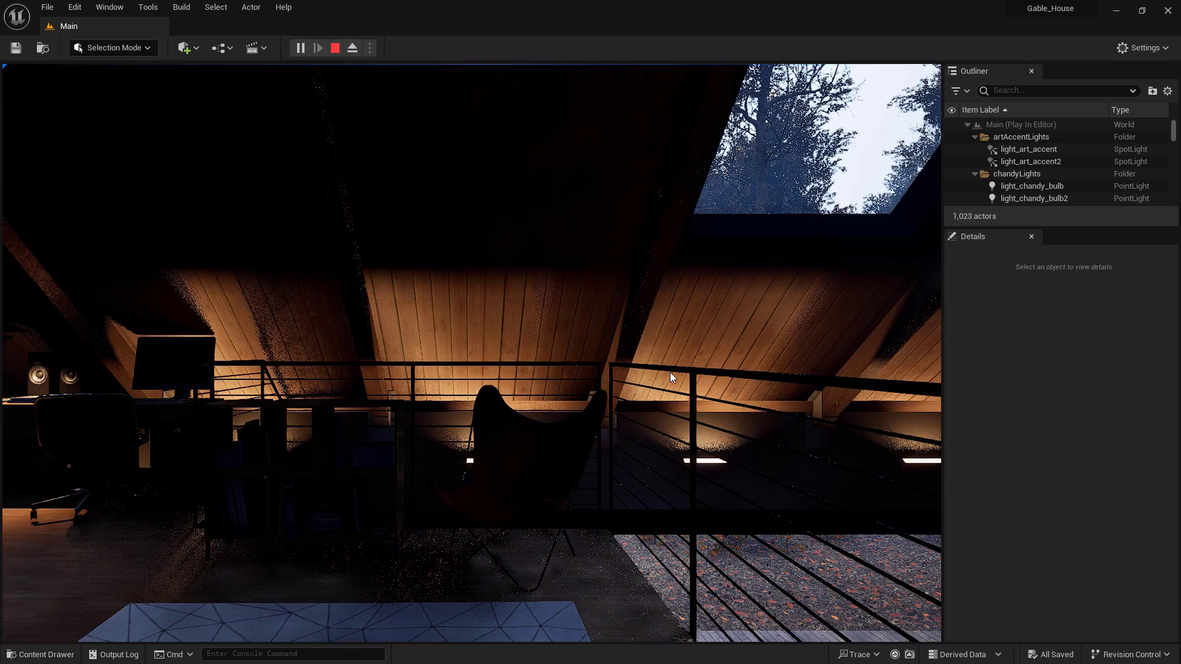
Walk through the playing gable house from the dark loft down the stairs to the dining and living area
click(671, 432)
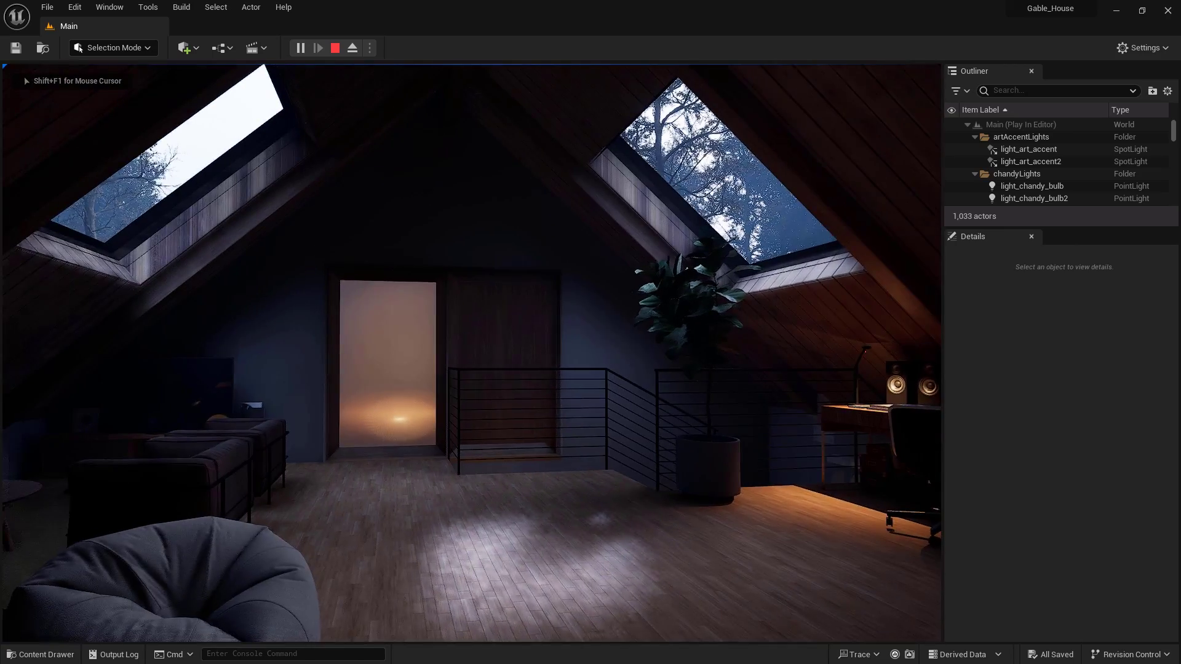
key(w)
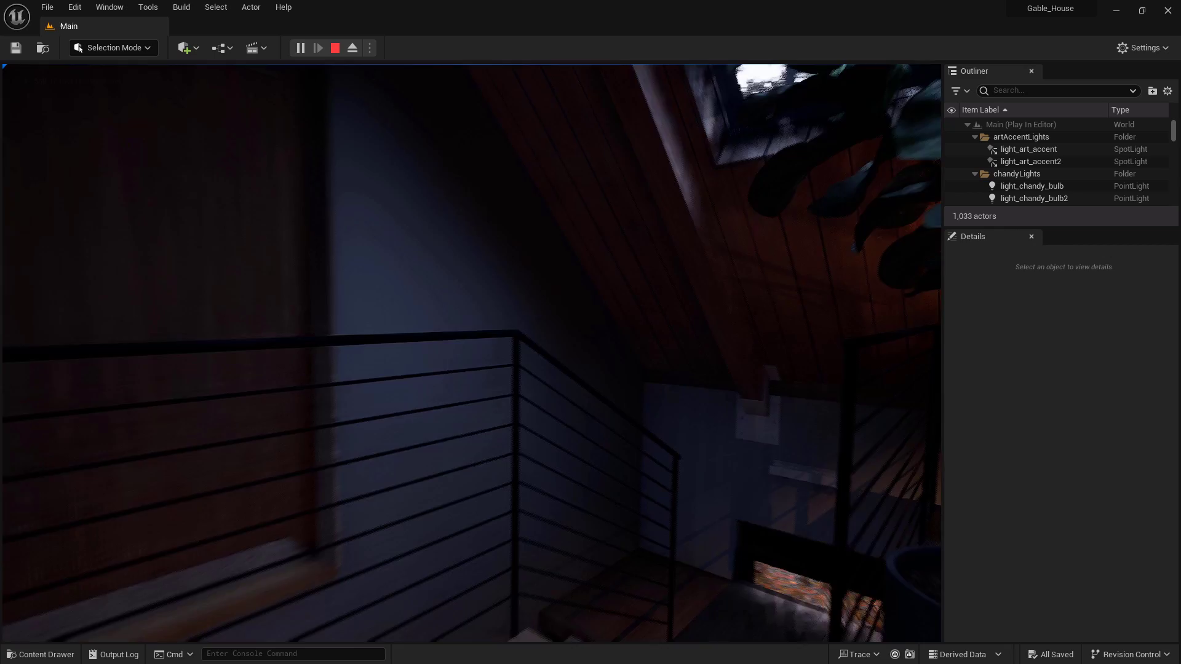
key(w)
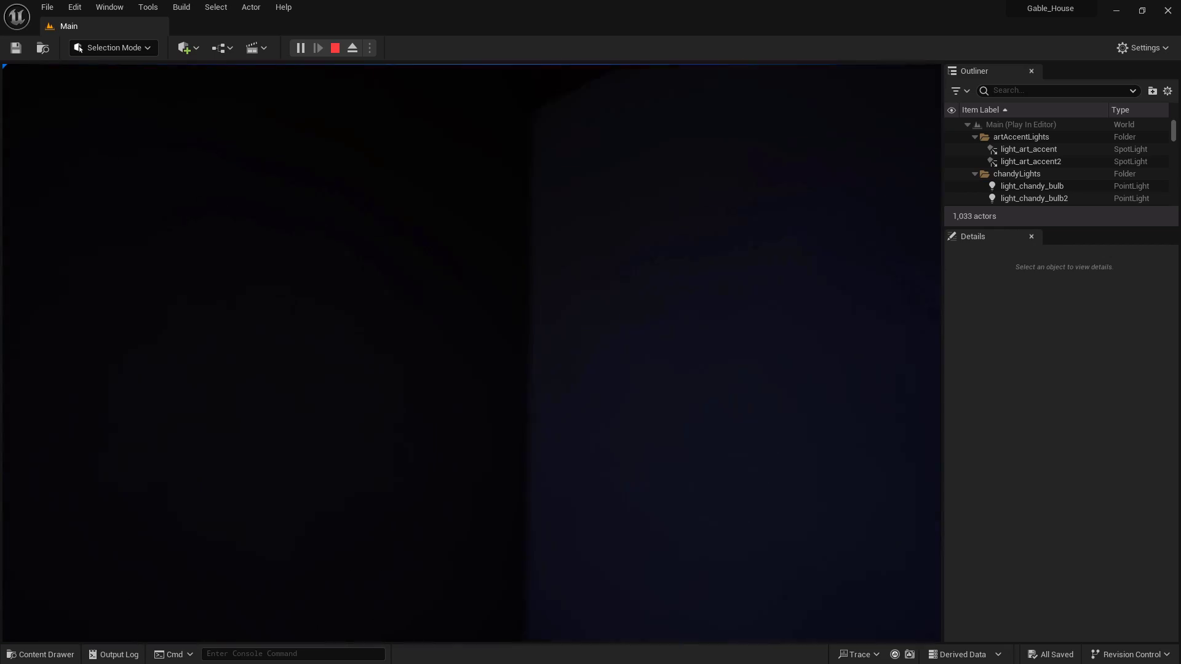
key(w)
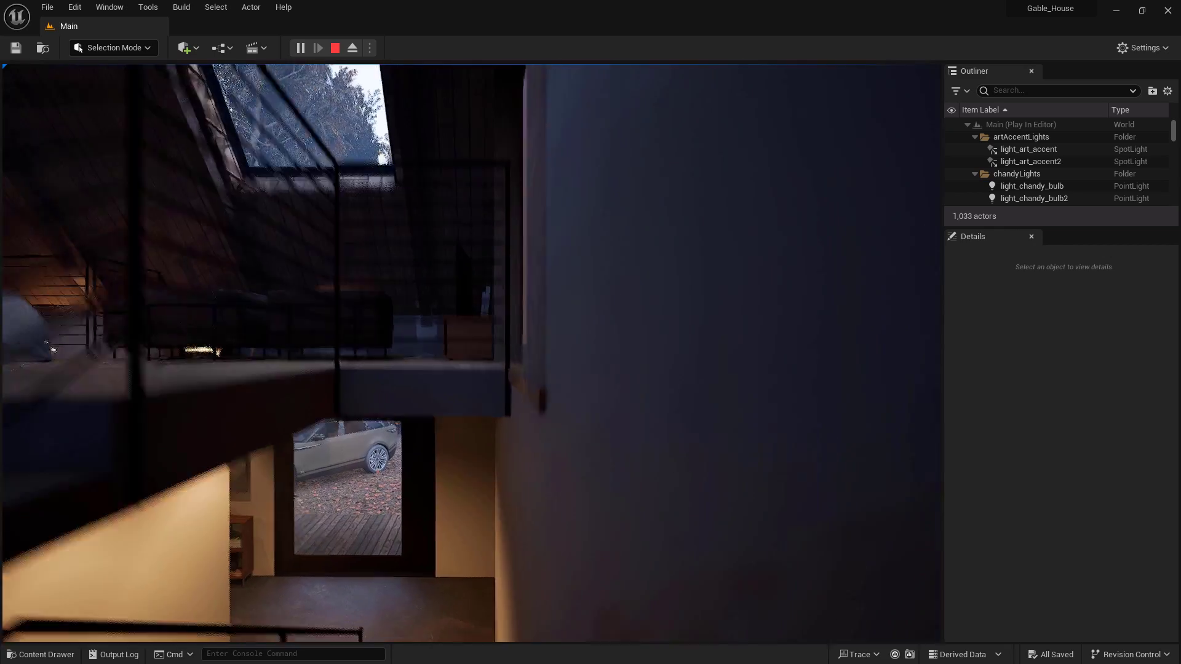
key(w)
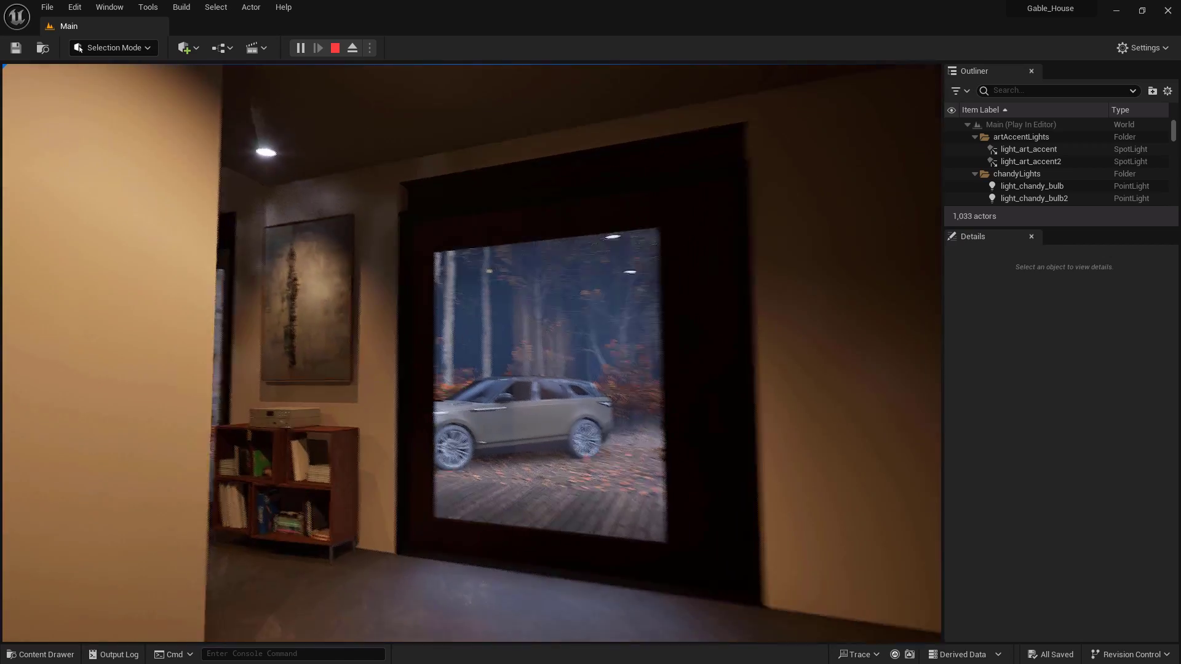
key(w)
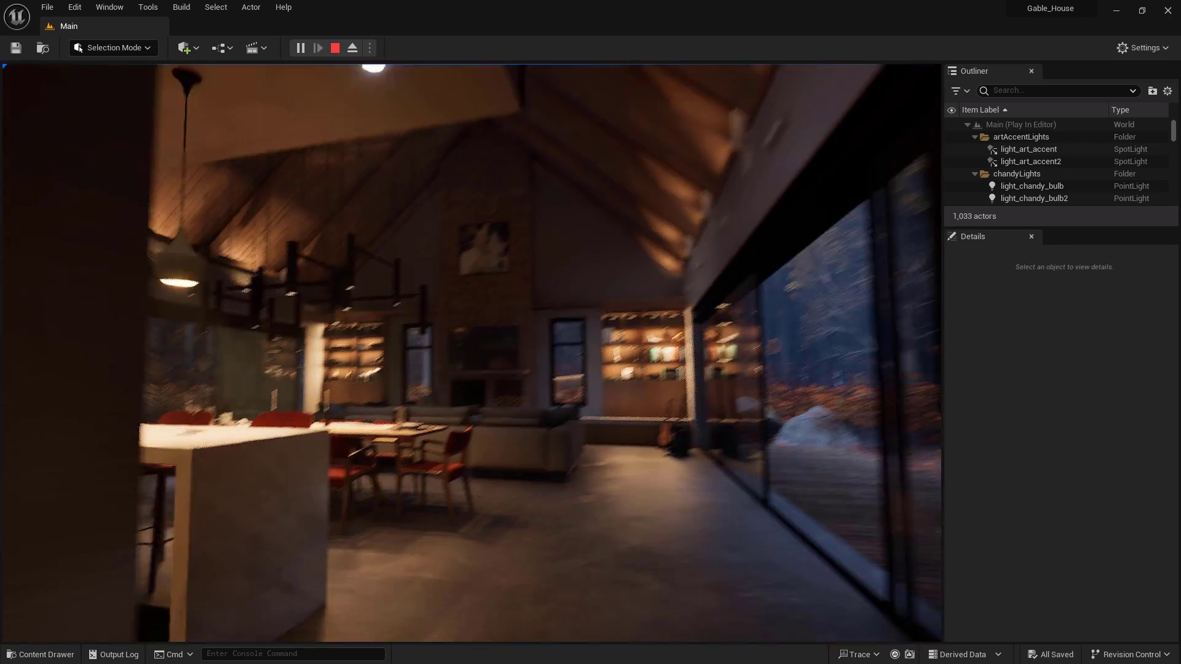
key(w)
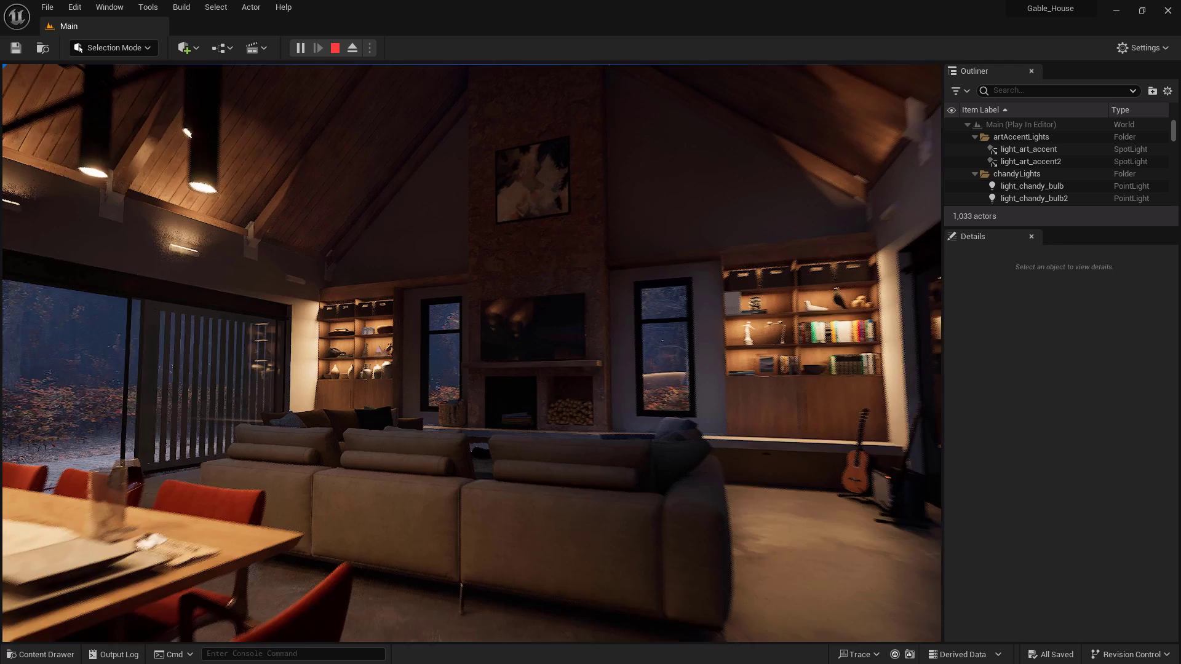
key(w)
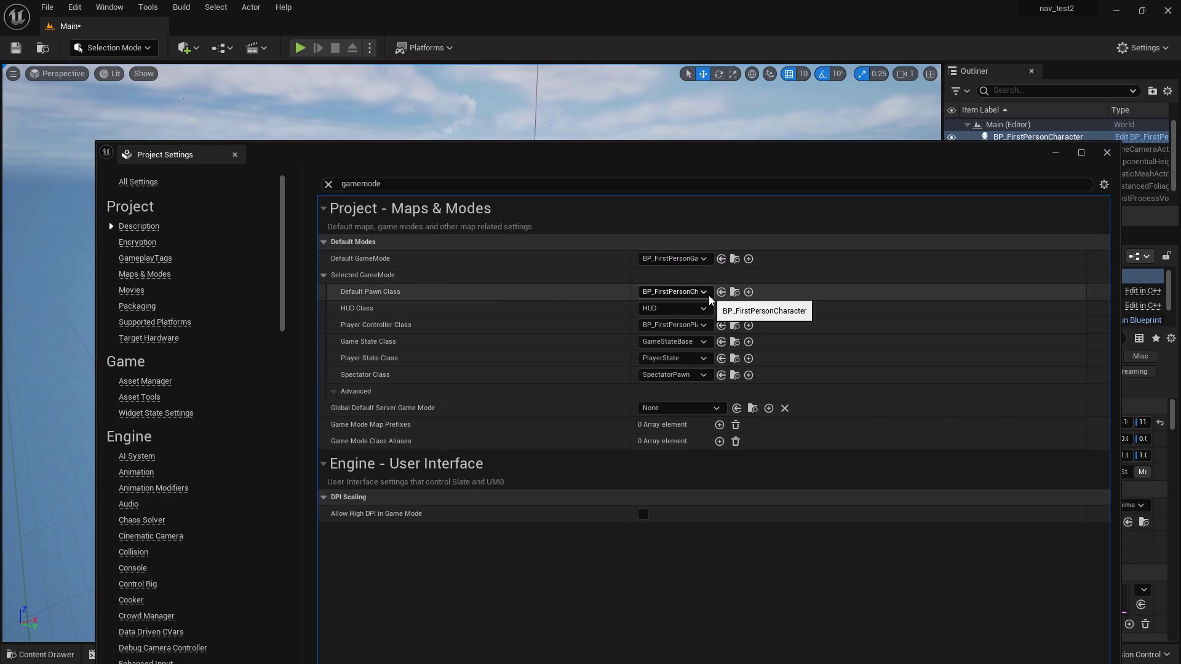
Filter the BP_FirstPersonCharacter details by "possess", play-test walking across the checkered floor, and stop the play session
click(1107, 154)
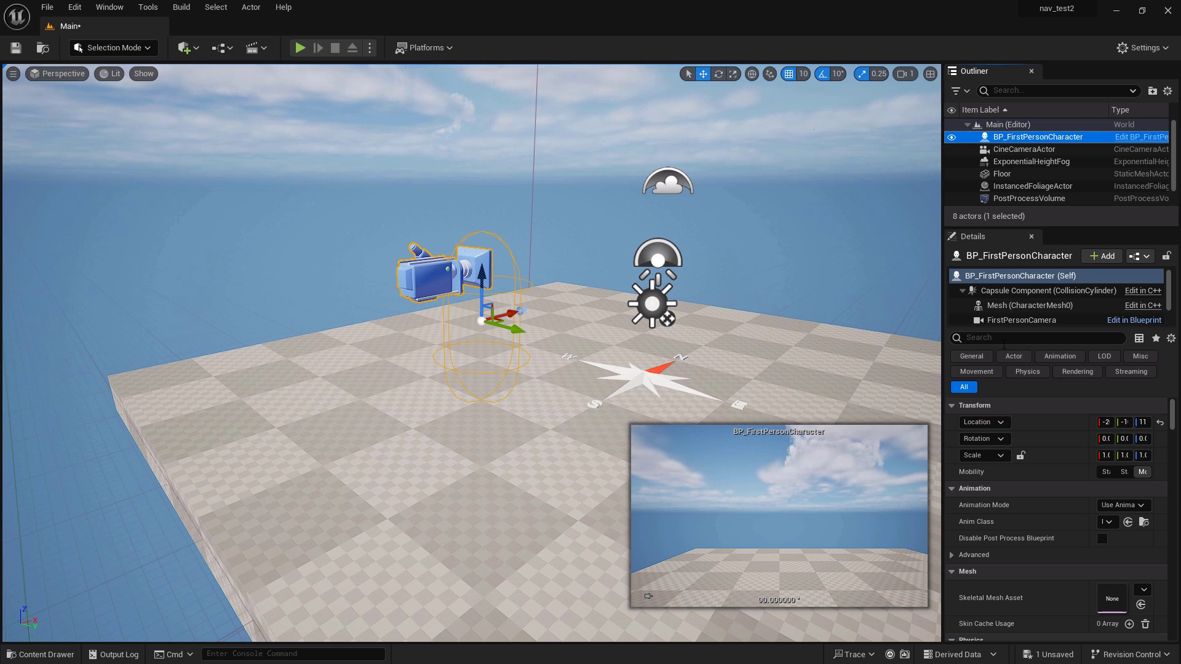
text(possess)
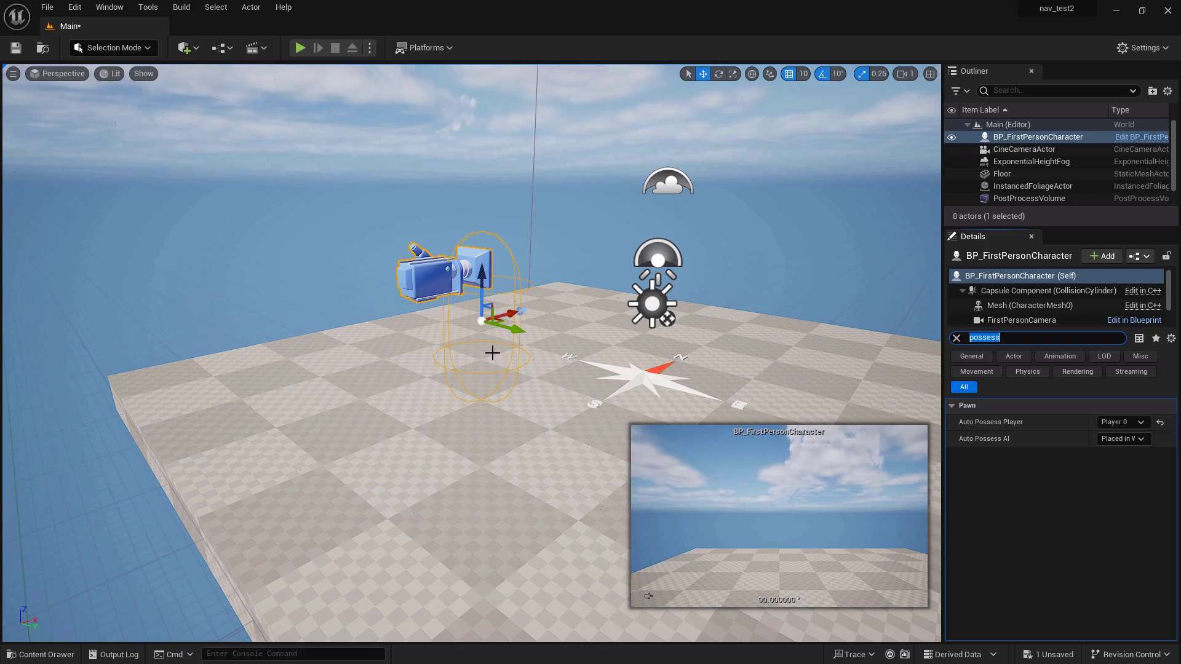
click(299, 47)
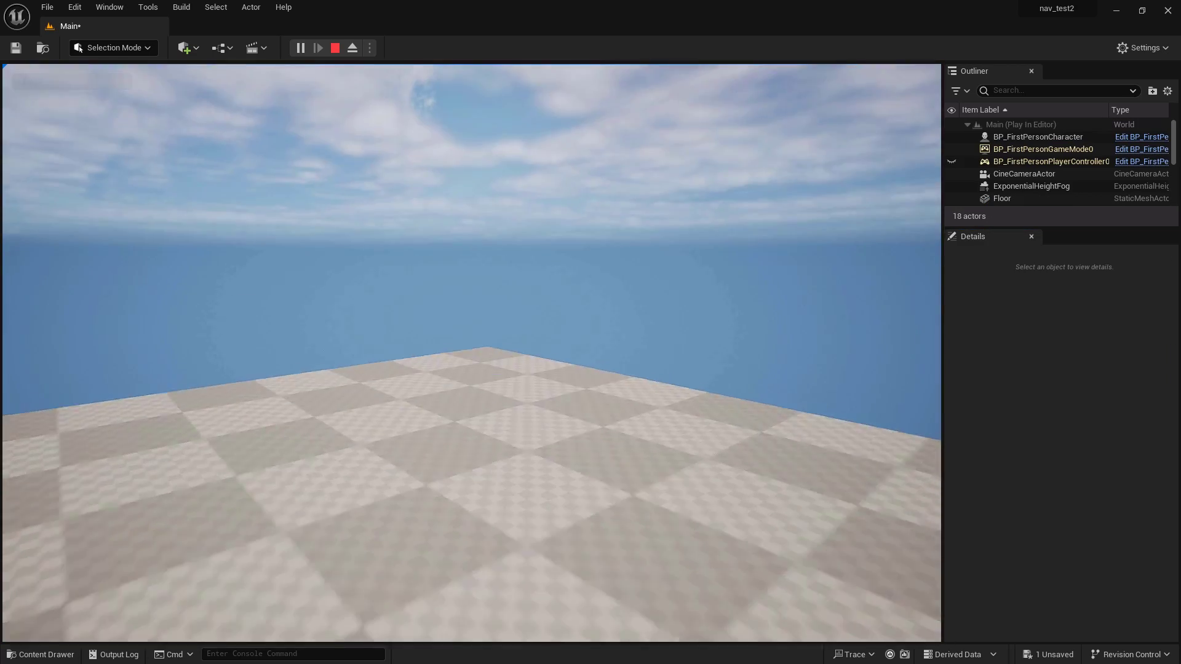
key(w)
key(s)
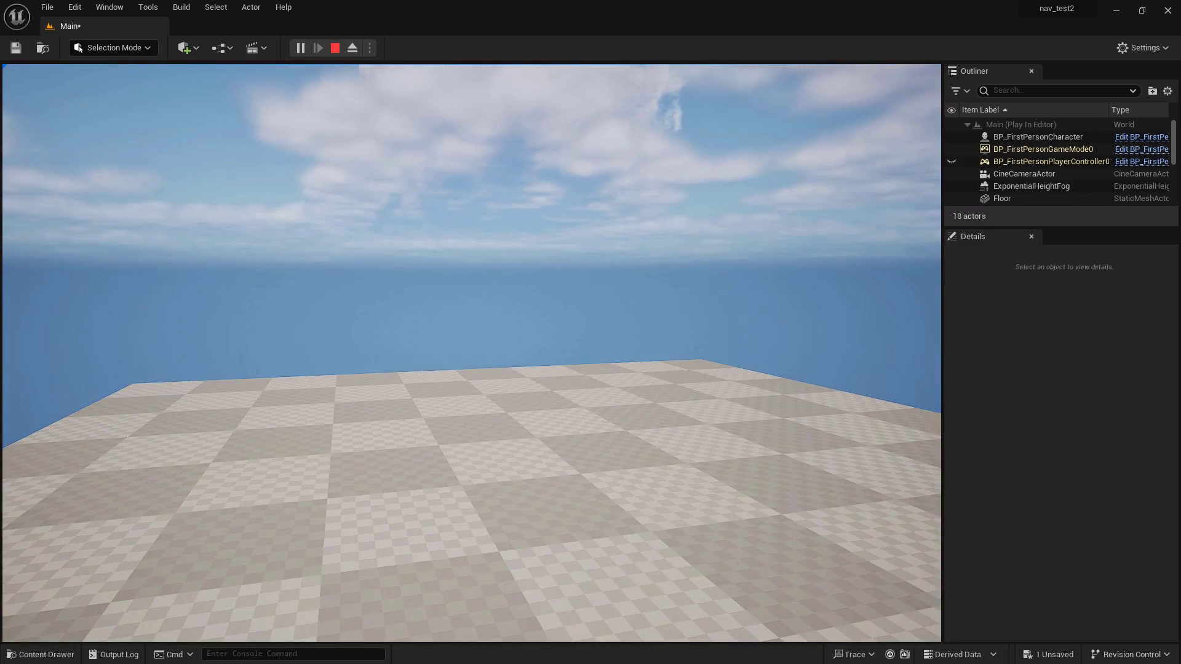
key(Escape)
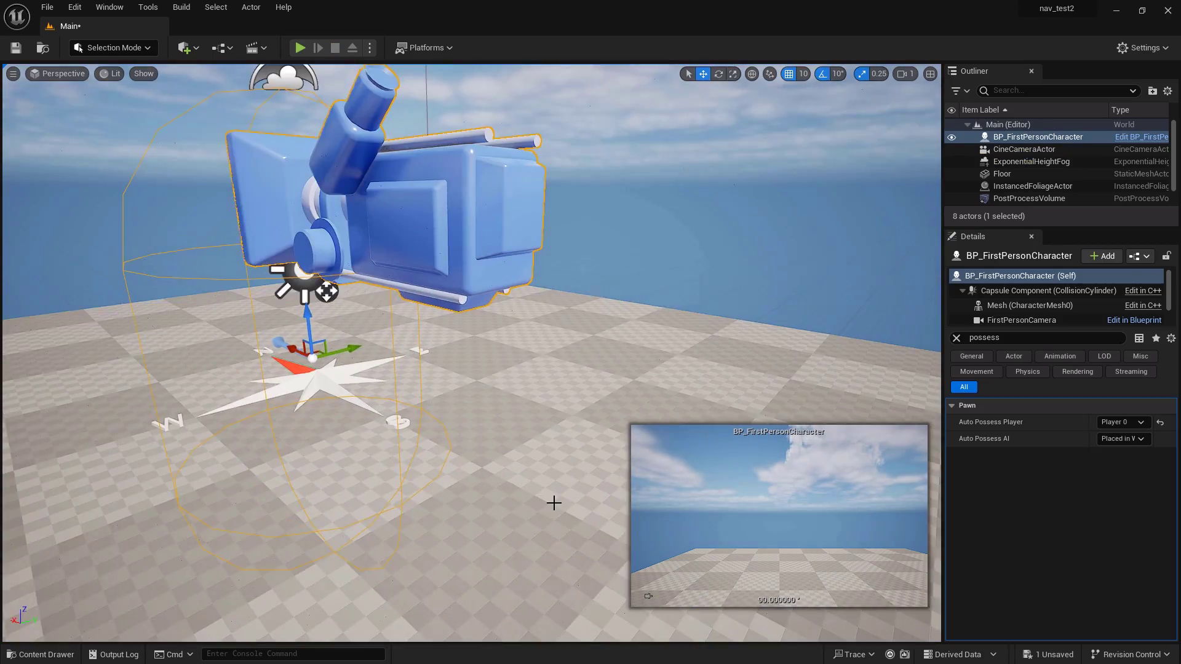
key(s)
key(a)
right_drag(554, 503, 563, 537)
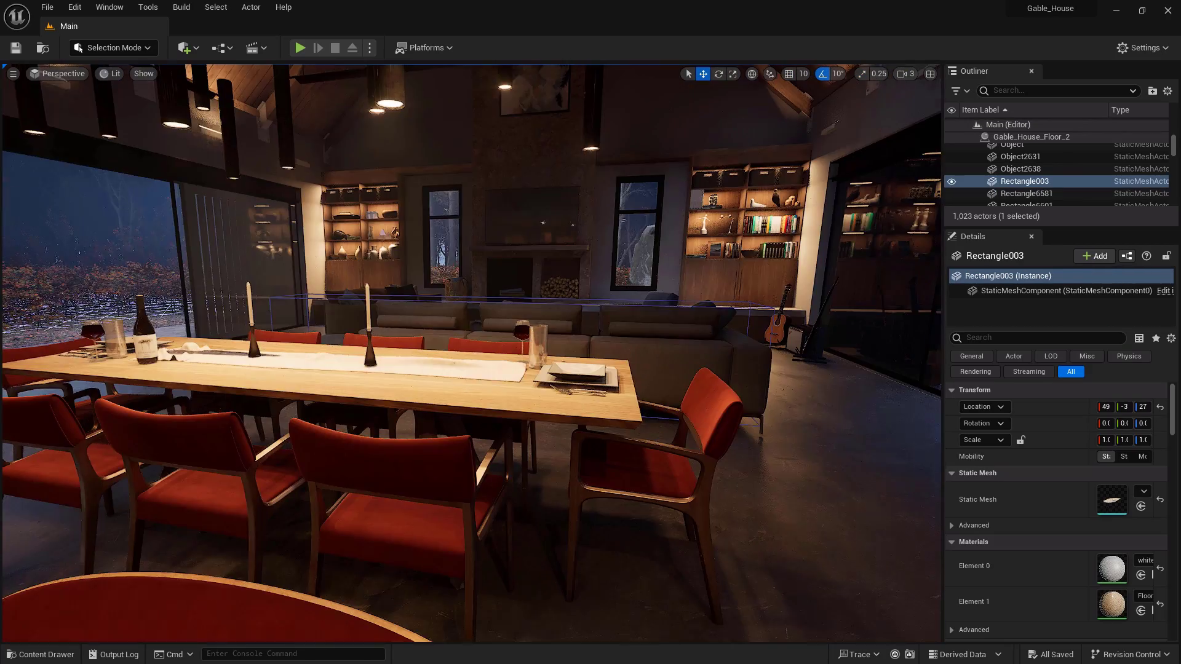
Inspect the Flexform Ettore sofa mesh and its collision options, and walk around the sofa in the playing gable house
double_click(1122, 507)
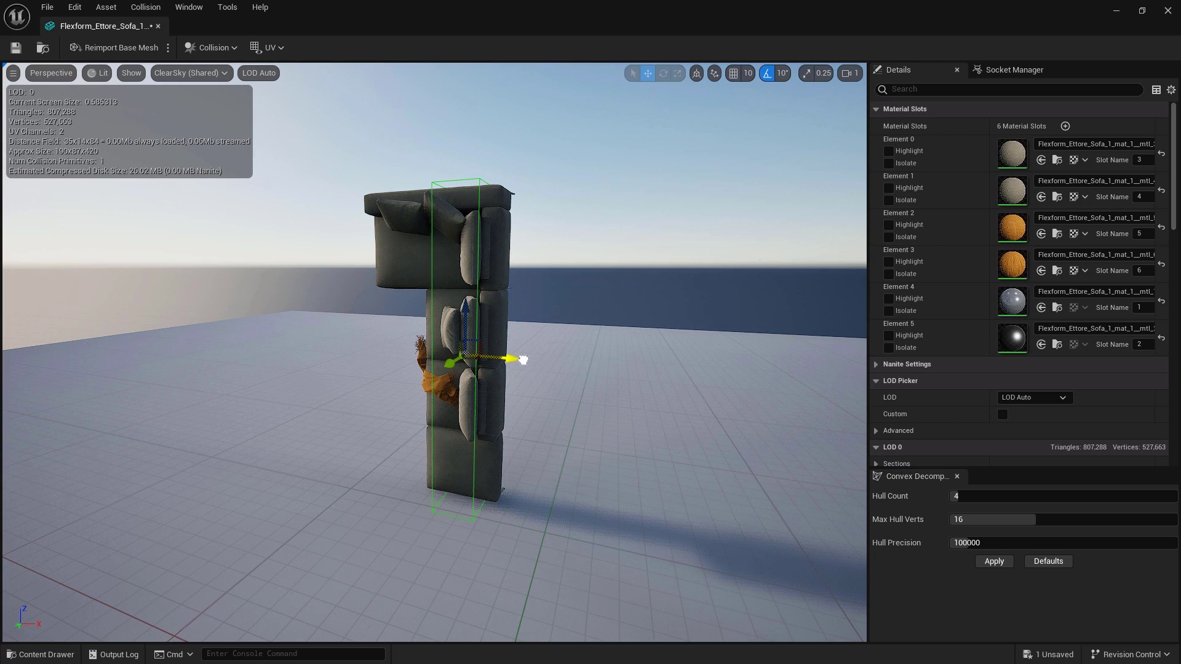
scroll(559, 362, up, 3)
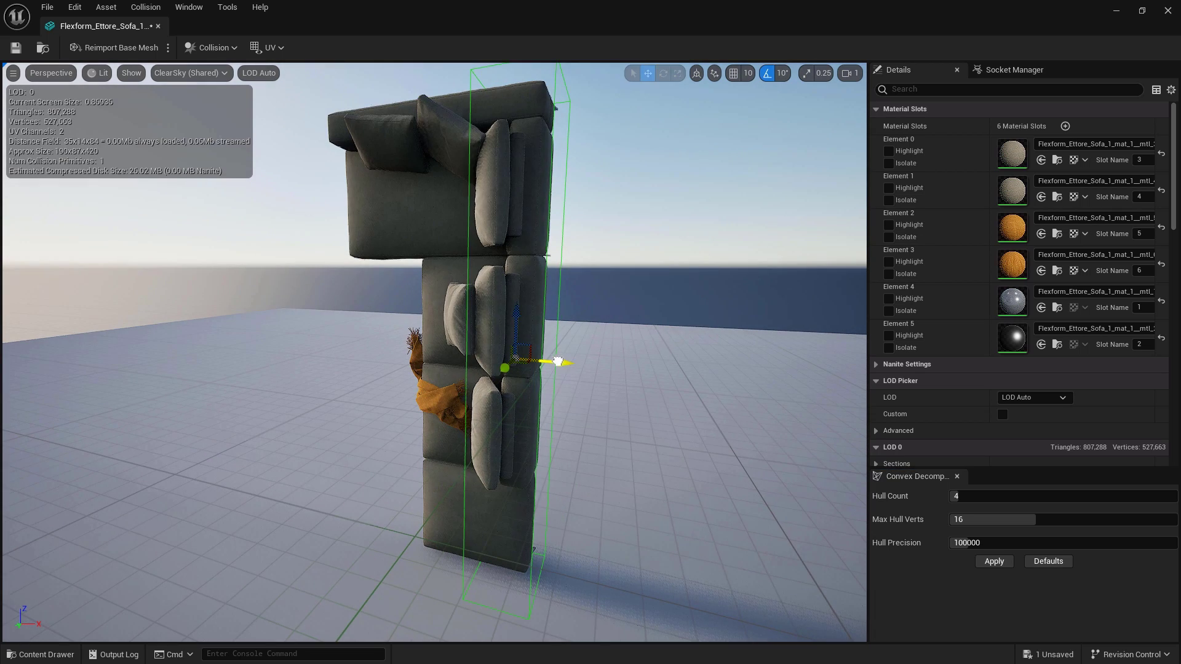
click(212, 47)
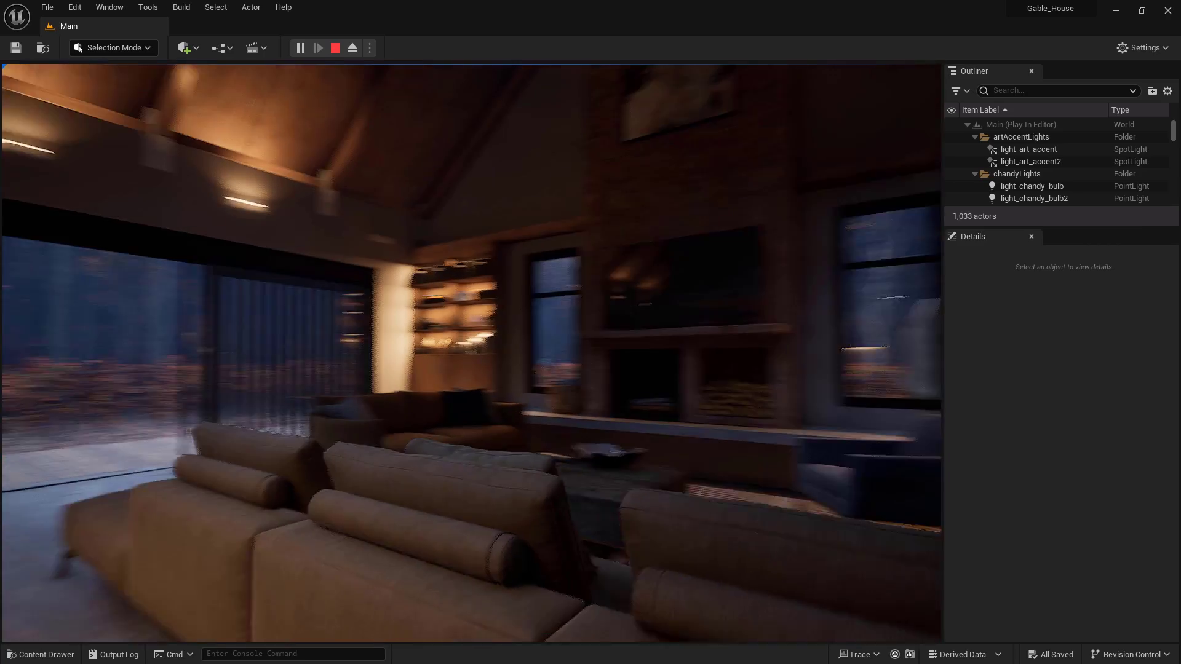
key(w)
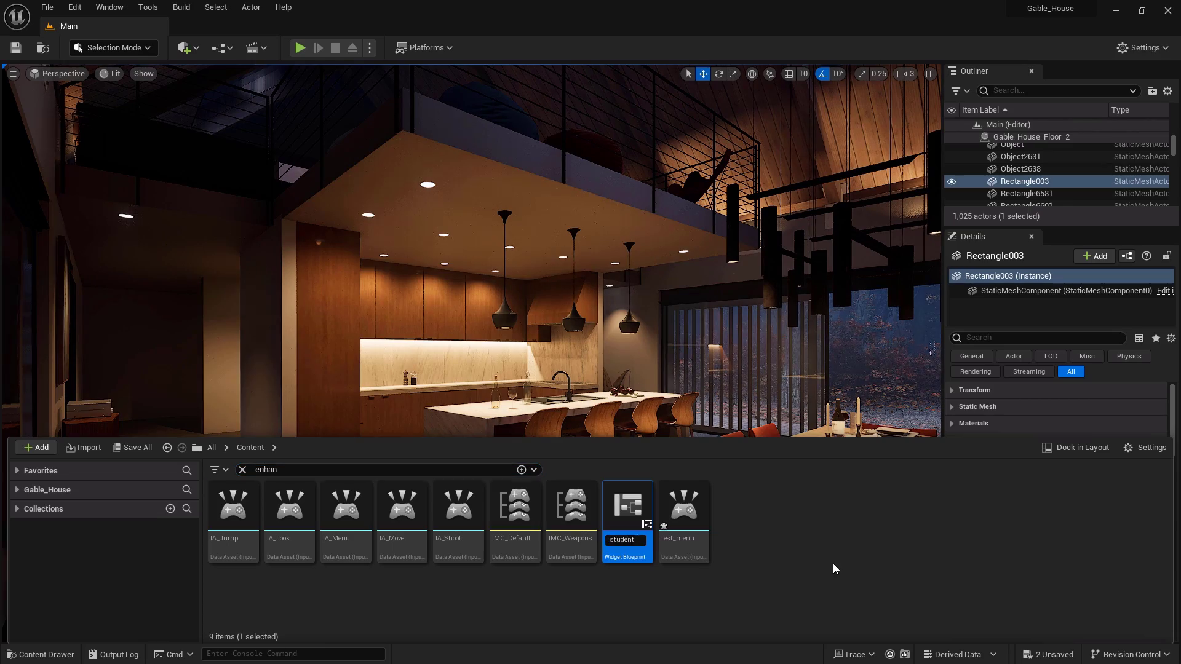
Open the student_menu widget blueprint and add a Canvas Panel containing a Vertical Box of about 176 × 310 at the canvas origin
double_click(240, 514)
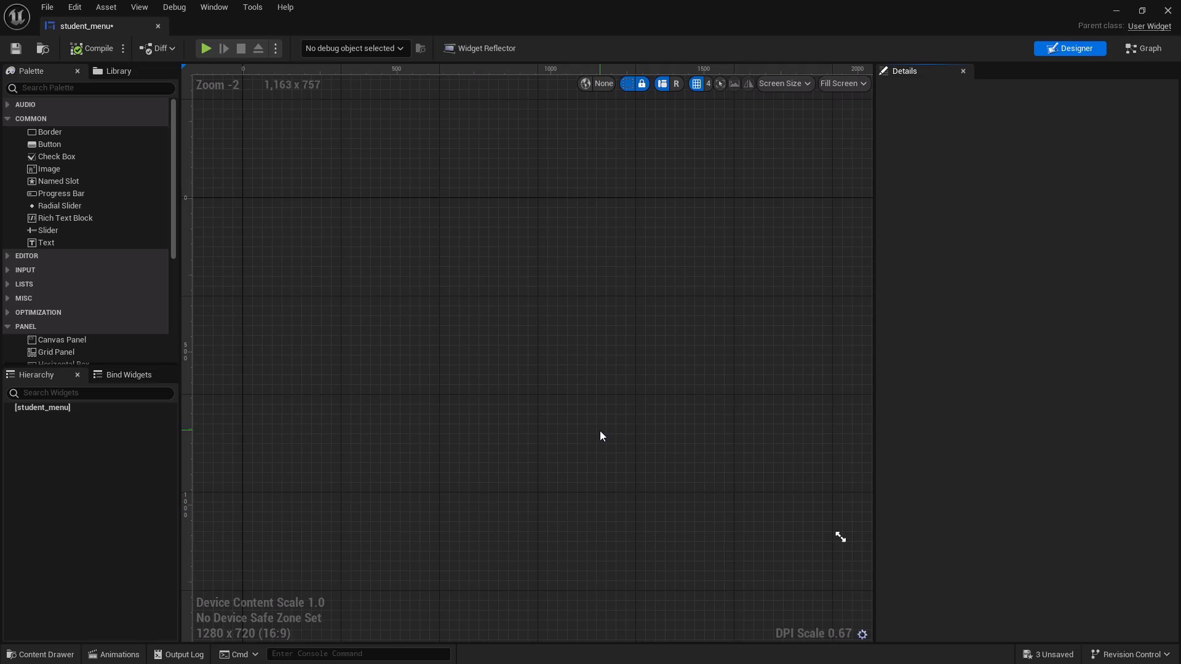
click(1143, 48)
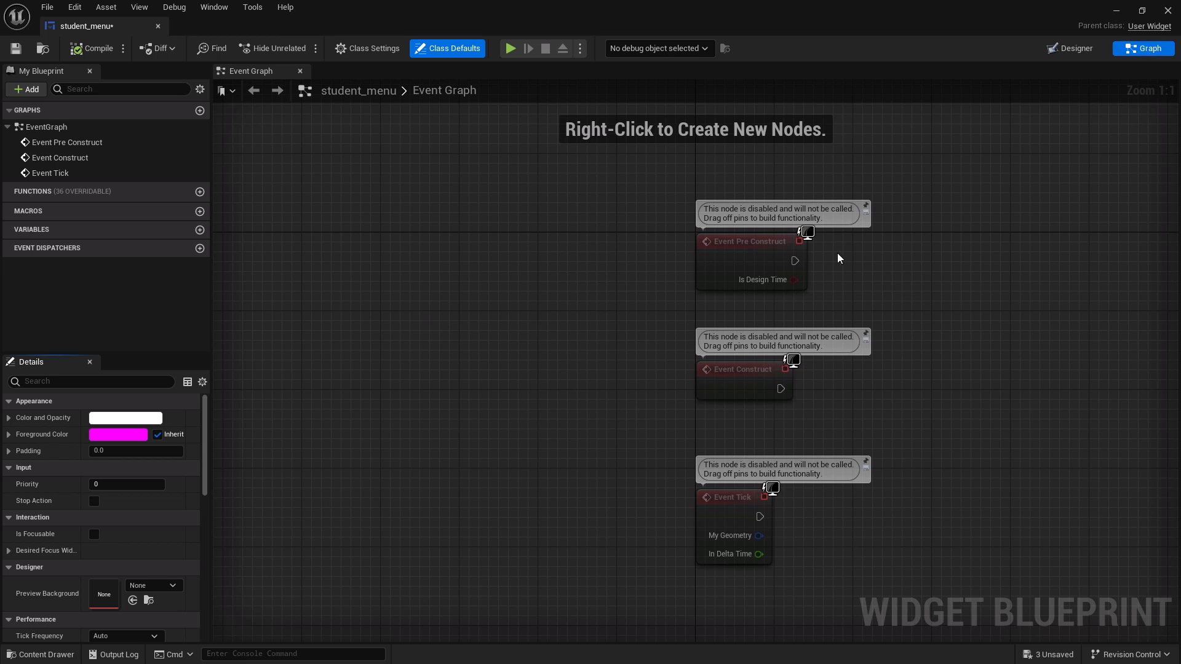
click(1070, 48)
scroll(130, 200, down, 3)
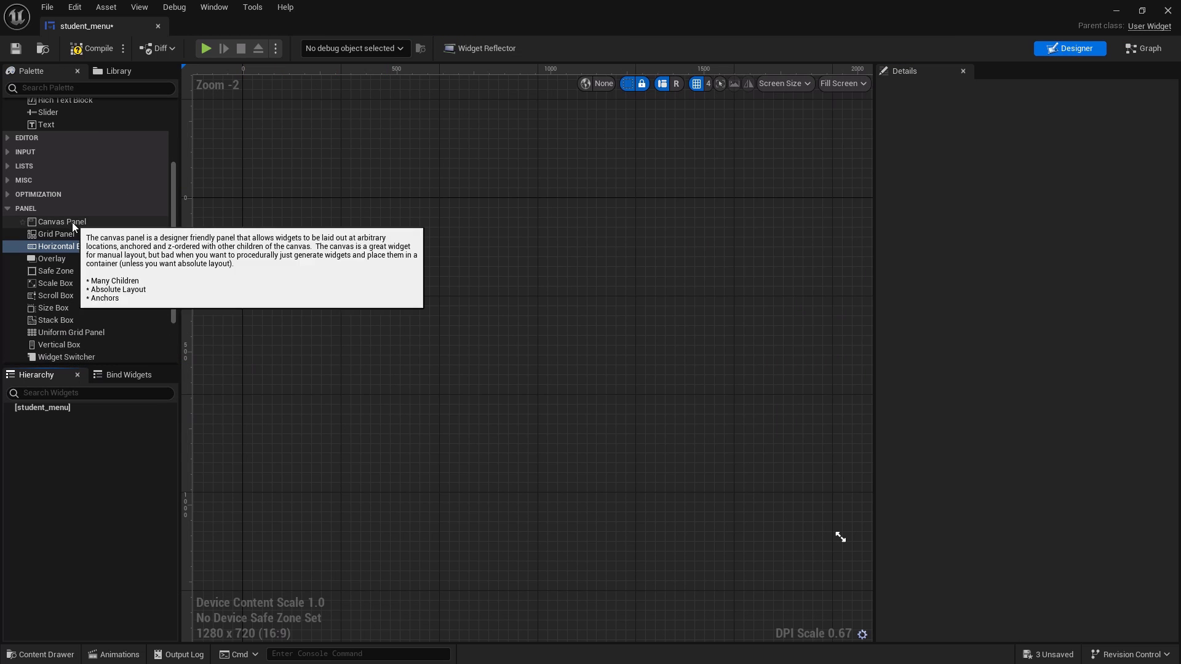
drag(72, 223, 59, 407)
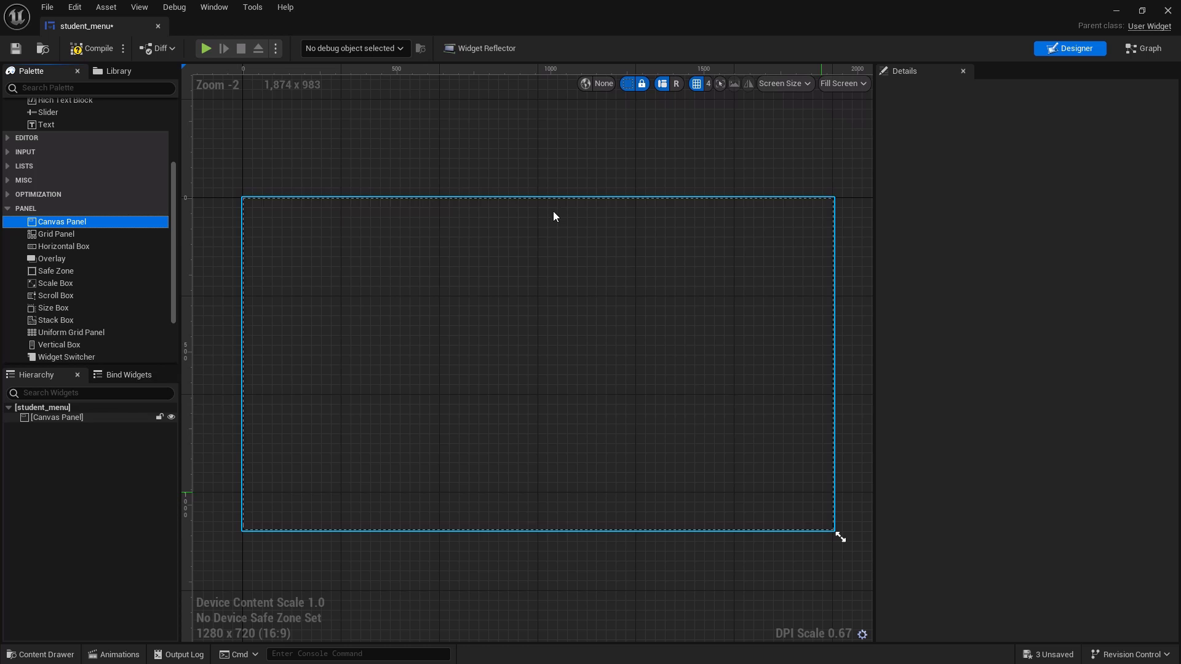
drag(53, 345, 252, 203)
scroll(464, 375, up, 3)
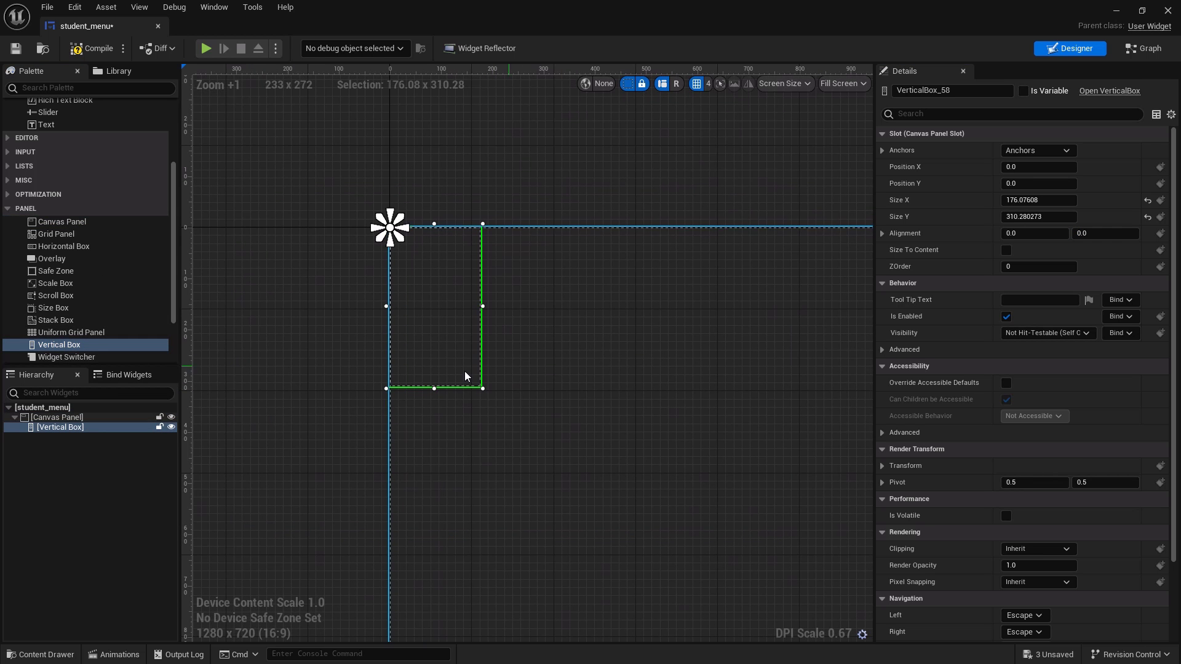
Add a Button inside the Vertical Box and nest a Text block in the button
scroll(86, 243, up, 4)
click(424, 238)
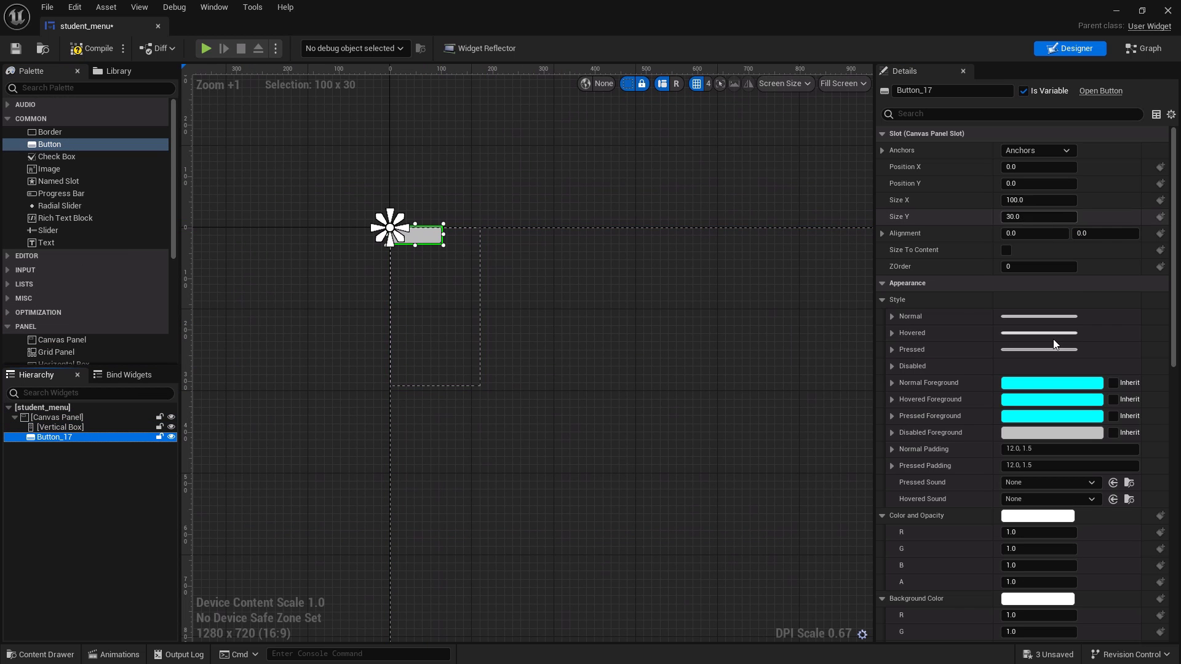
click(880, 299)
click(881, 283)
click(881, 134)
scroll(881, 134, down, 1)
drag(46, 243, 63, 443)
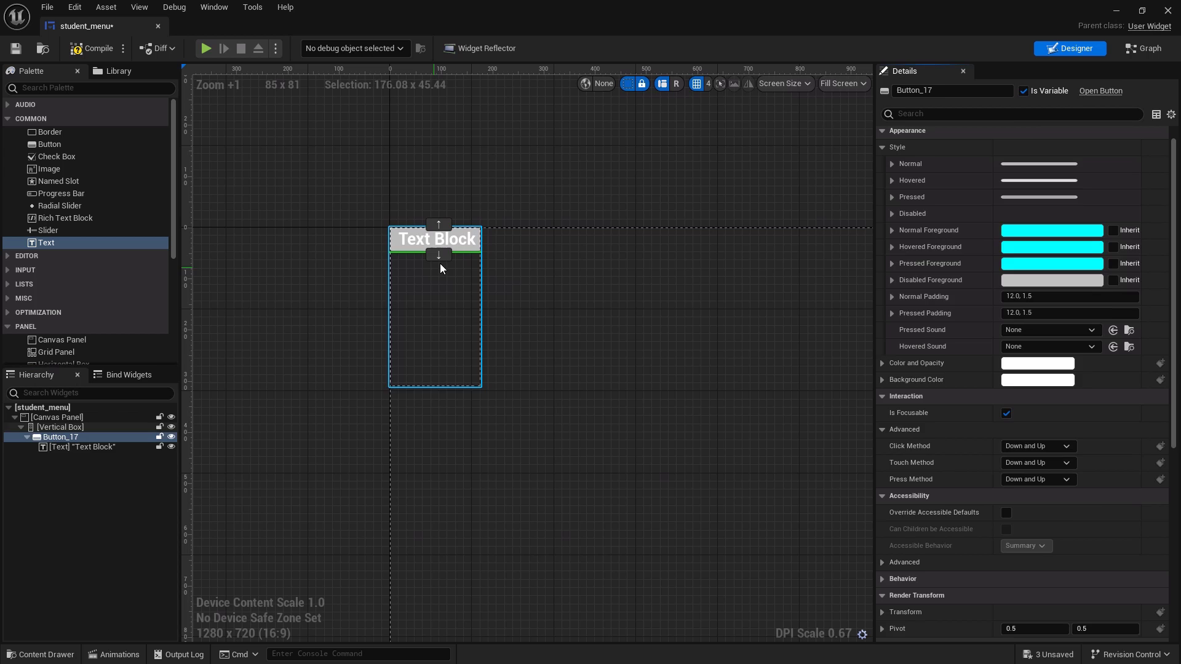
Set the button's text to "quit game"
click(440, 242)
scroll(1046, 203, up, 1)
drag(1046, 216, 950, 214)
text(quit game)
key(Return)
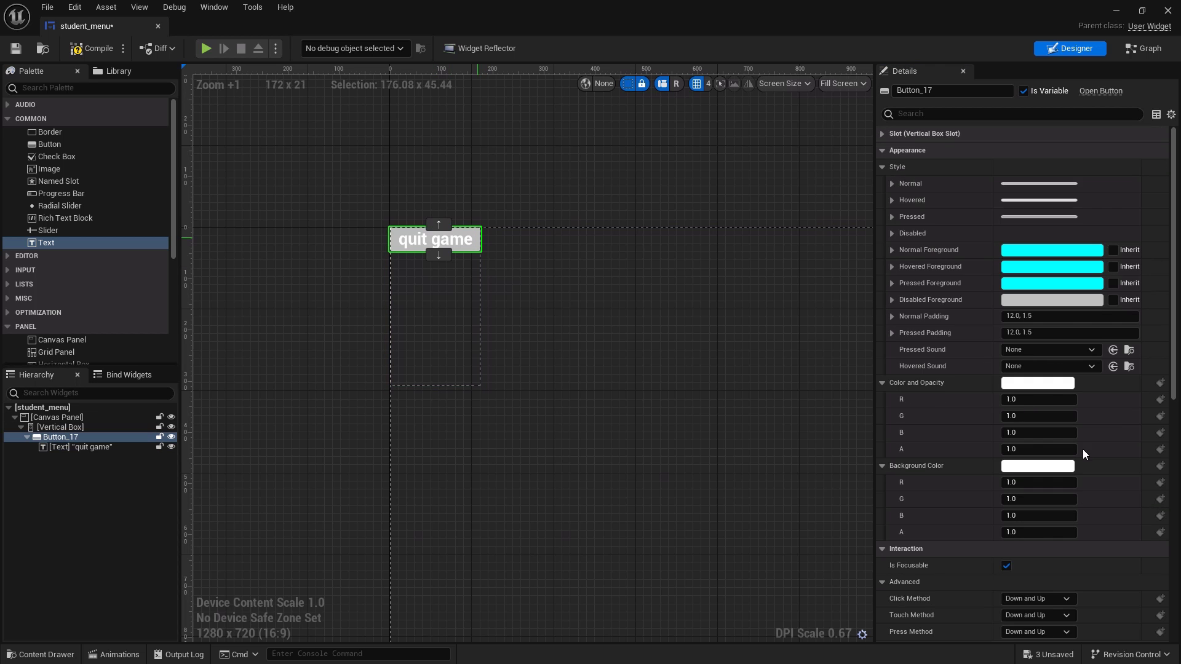
Add an On Clicked event for the quit game button and return to it in the widget's event graph
scroll(1110, 489, down, 15)
click(1035, 568)
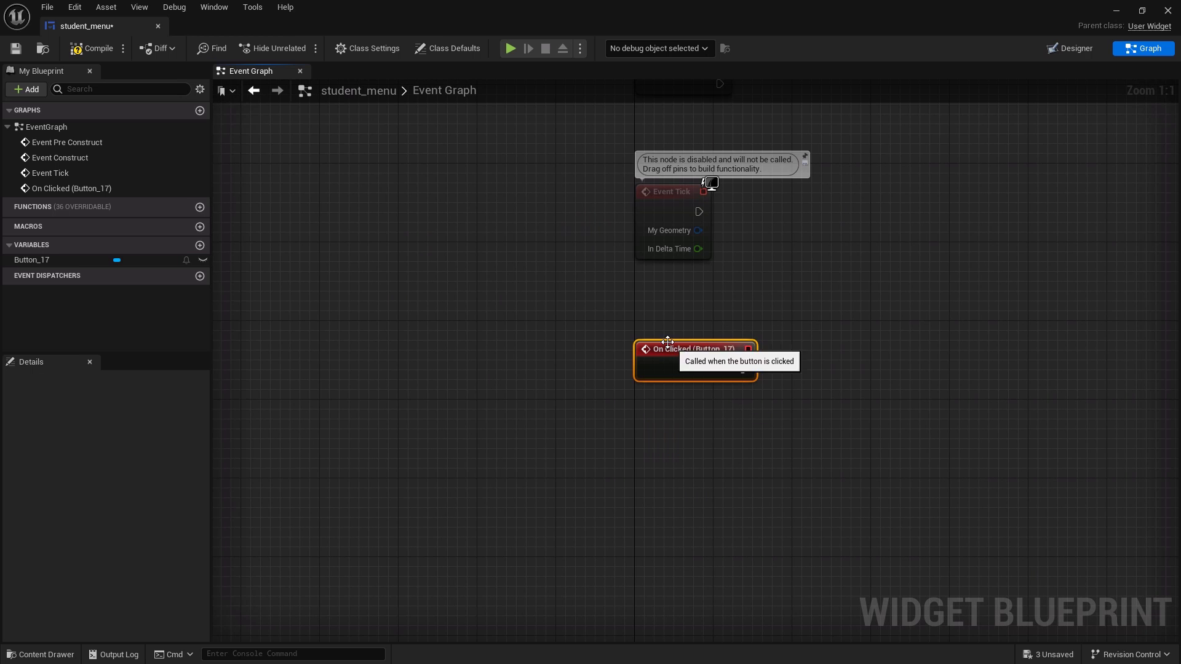
click(1076, 48)
click(1145, 48)
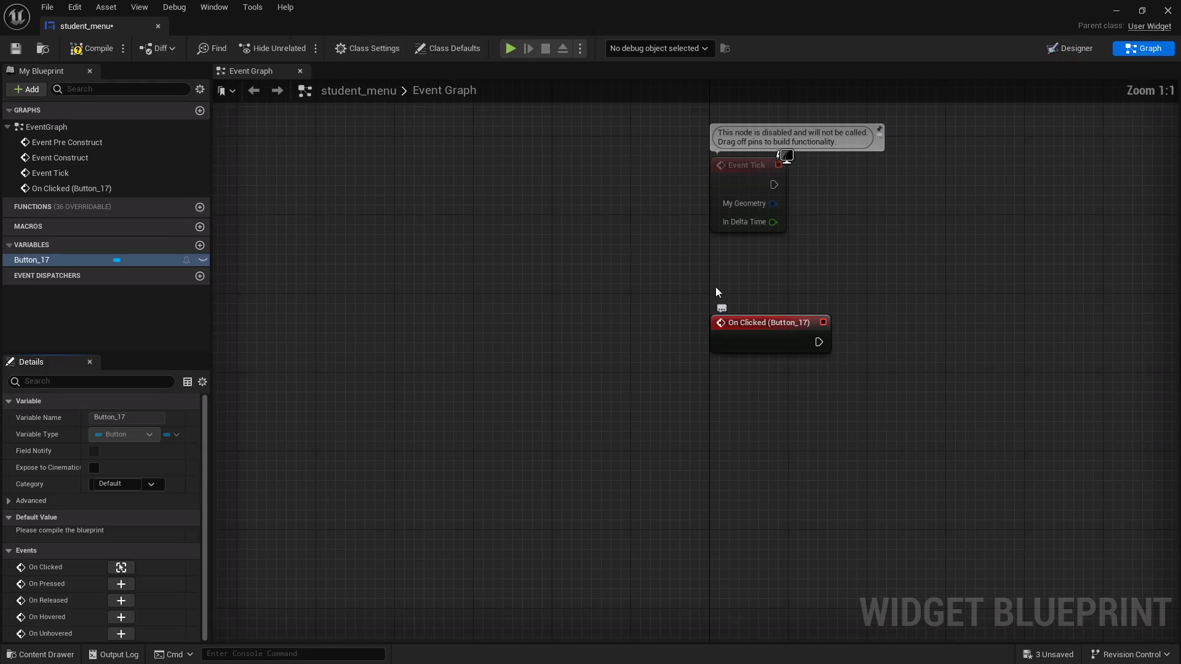
Pull a connection from the button's On Clicked event, search for "quit", and add the matching node
drag(819, 342, 906, 326)
text(quit)
click(968, 388)
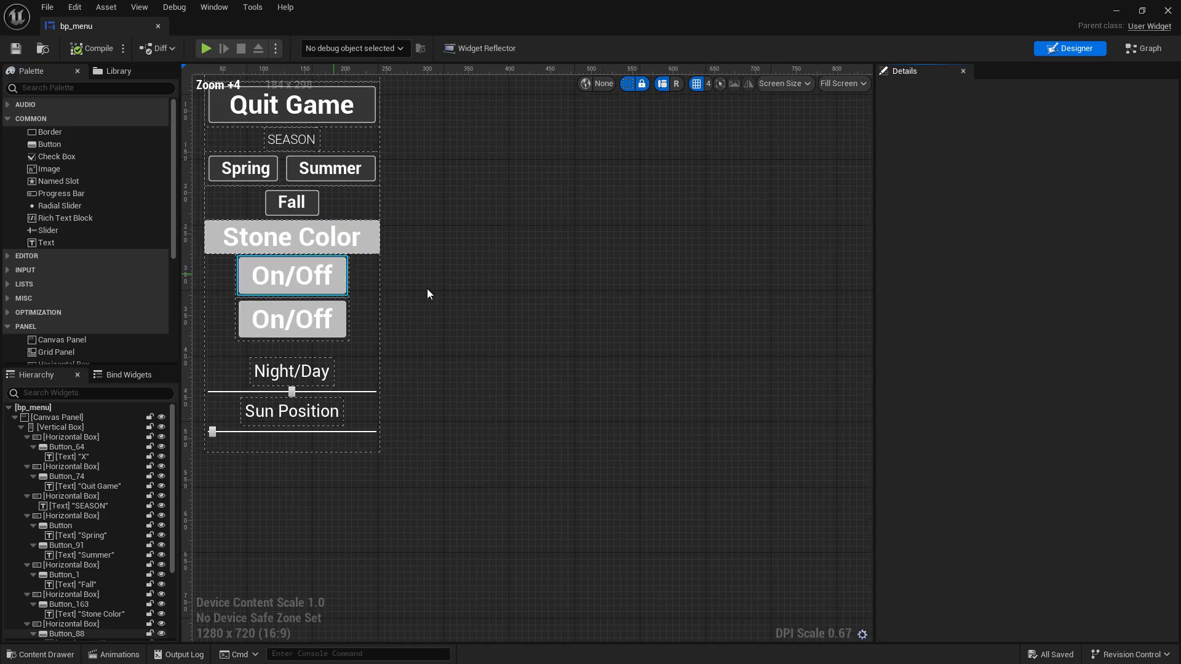
Review the bp_menu widget layout with its quit, season, stone color, on/off and slider controls
scroll(449, 293, down, 2)
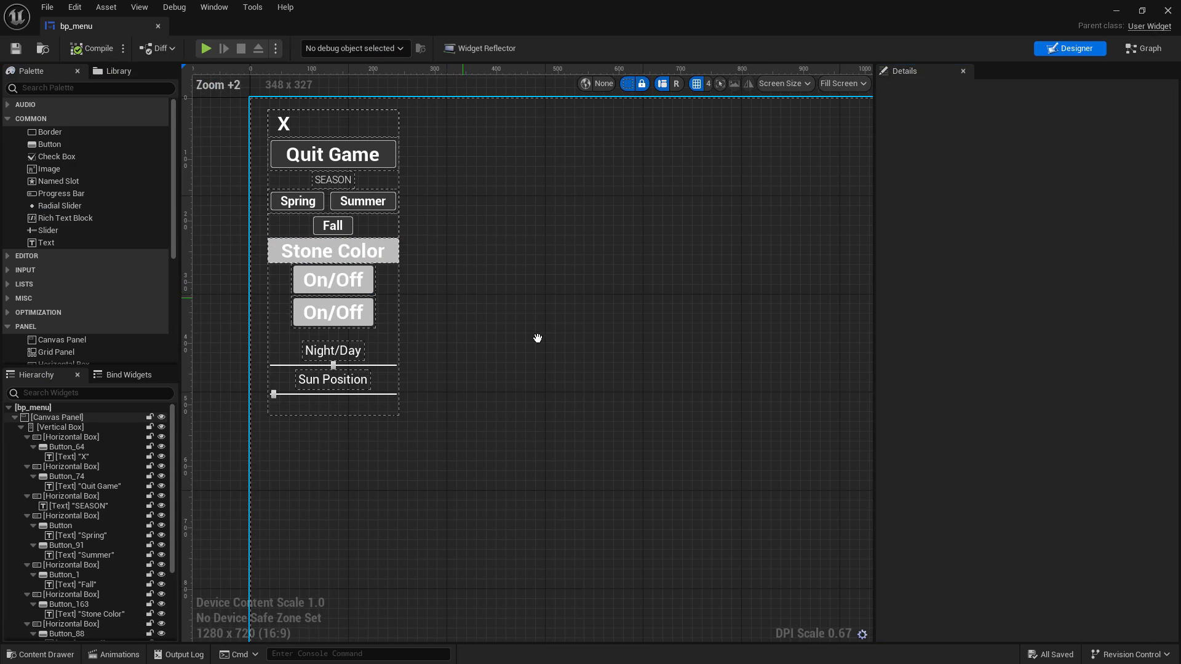
right_drag(538, 338, 585, 353)
scroll(587, 357, up, 1)
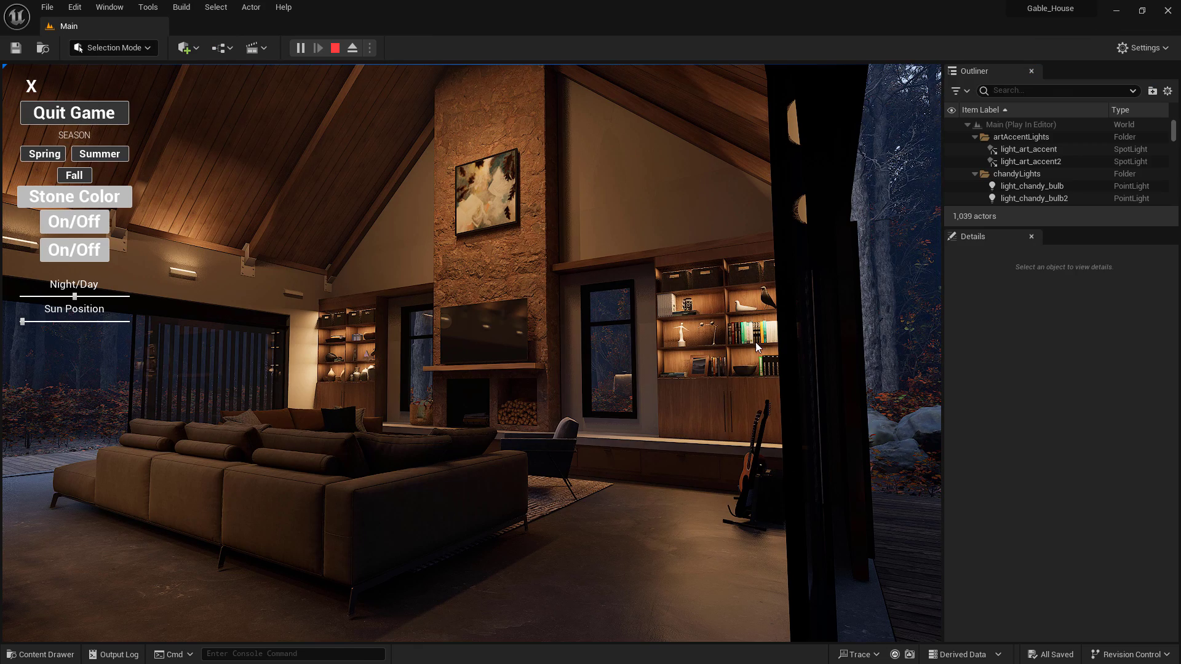
Test the in-game menu by toggling the house lights with both On/Off buttons and adjusting the Night/Day slider outdoors
click(86, 218)
click(94, 252)
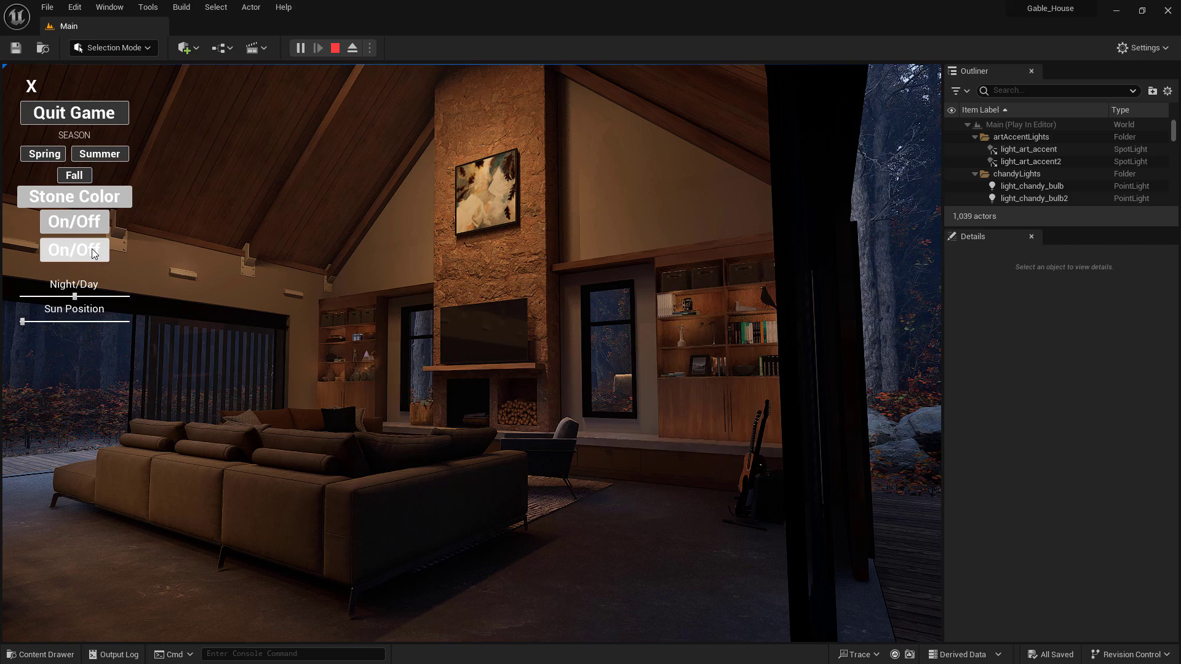
click(93, 252)
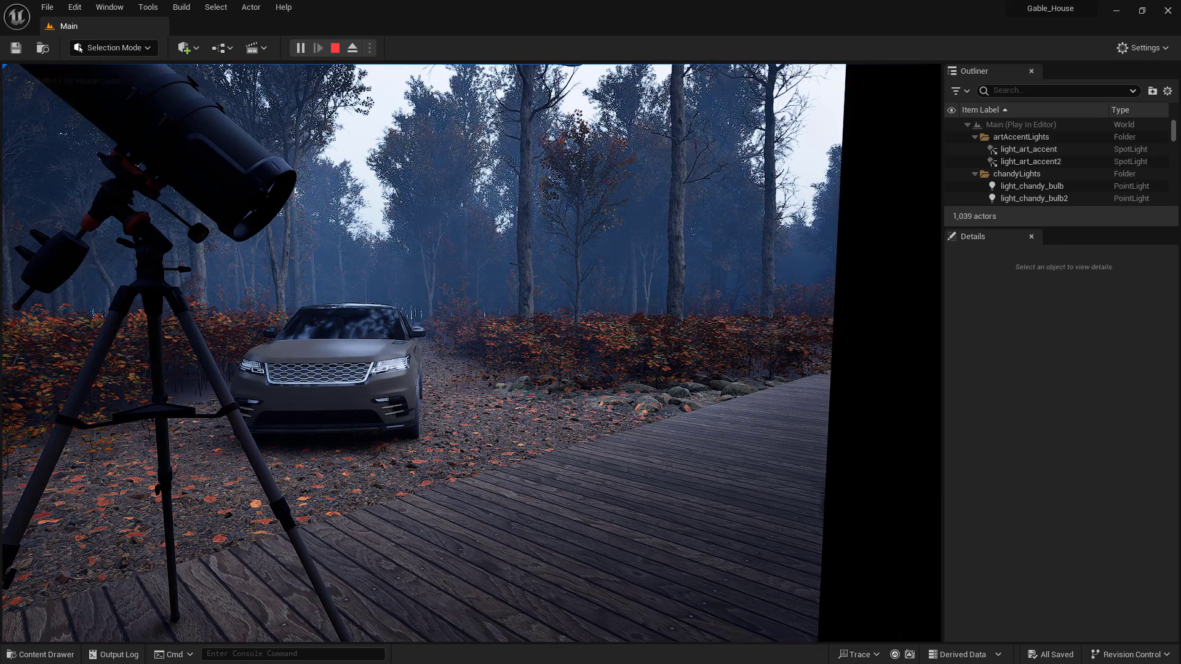
key(m)
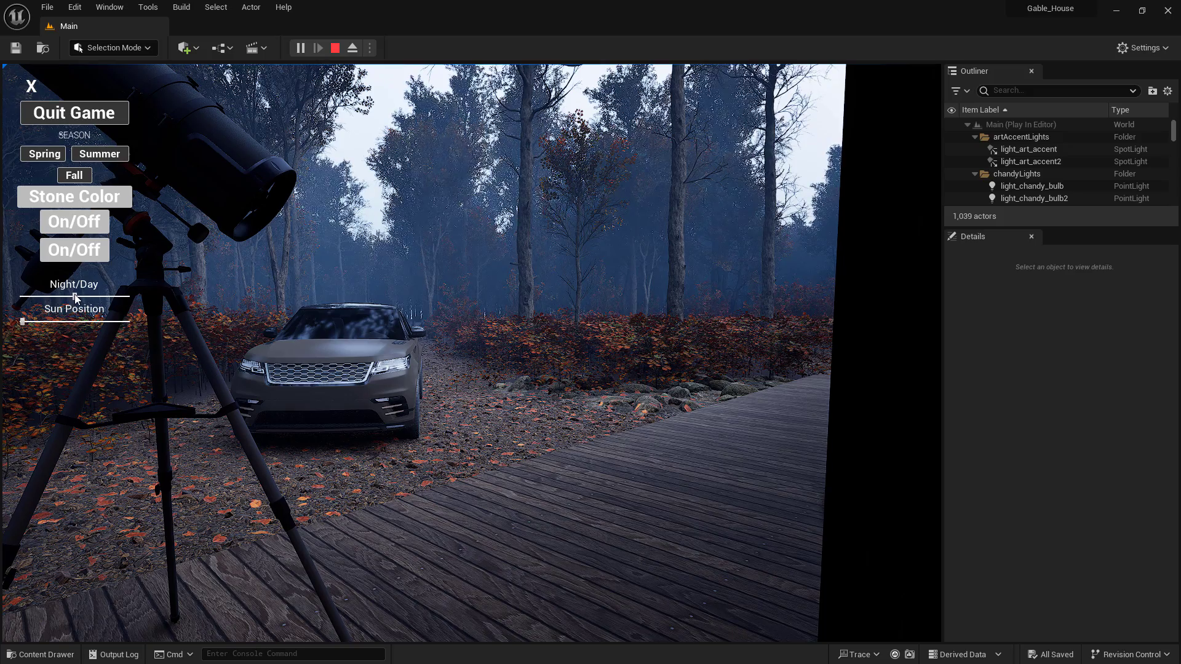
mouse_move(19, 299)
mouse_down()
mouse_move(43, 296)
mouse_move(32, 296)
mouse_up()
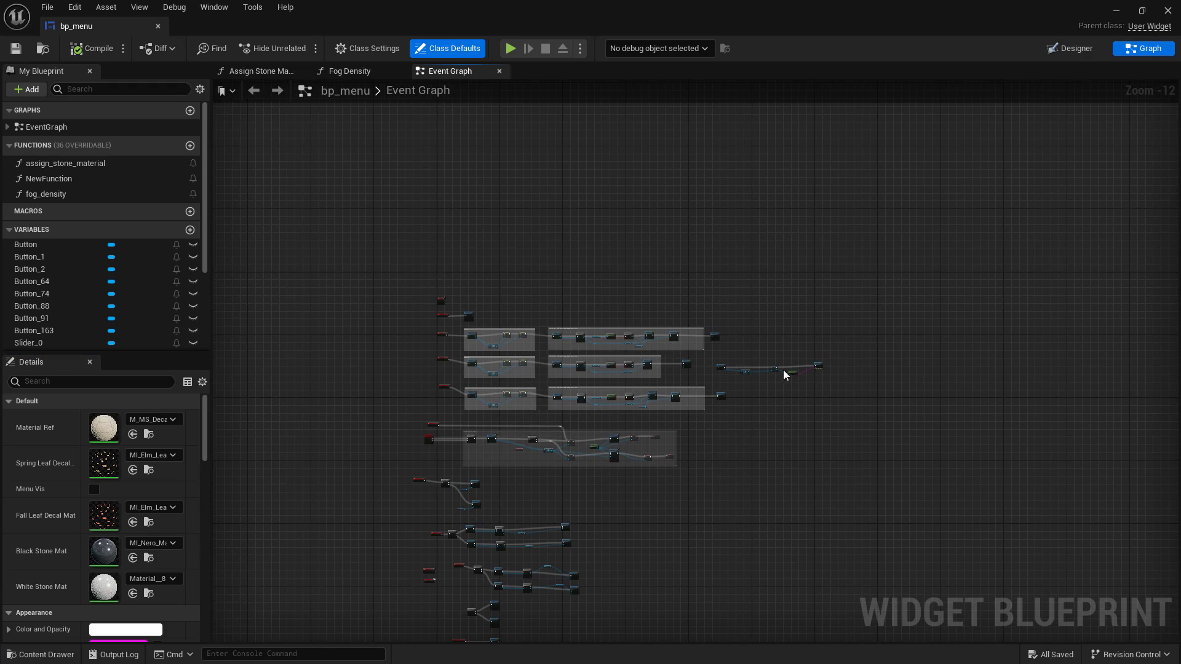
Examine the bp_menu event graph from the overall node layout down to the Slider_0 value-changed event and its New Function call
scroll(622, 506, up, 4)
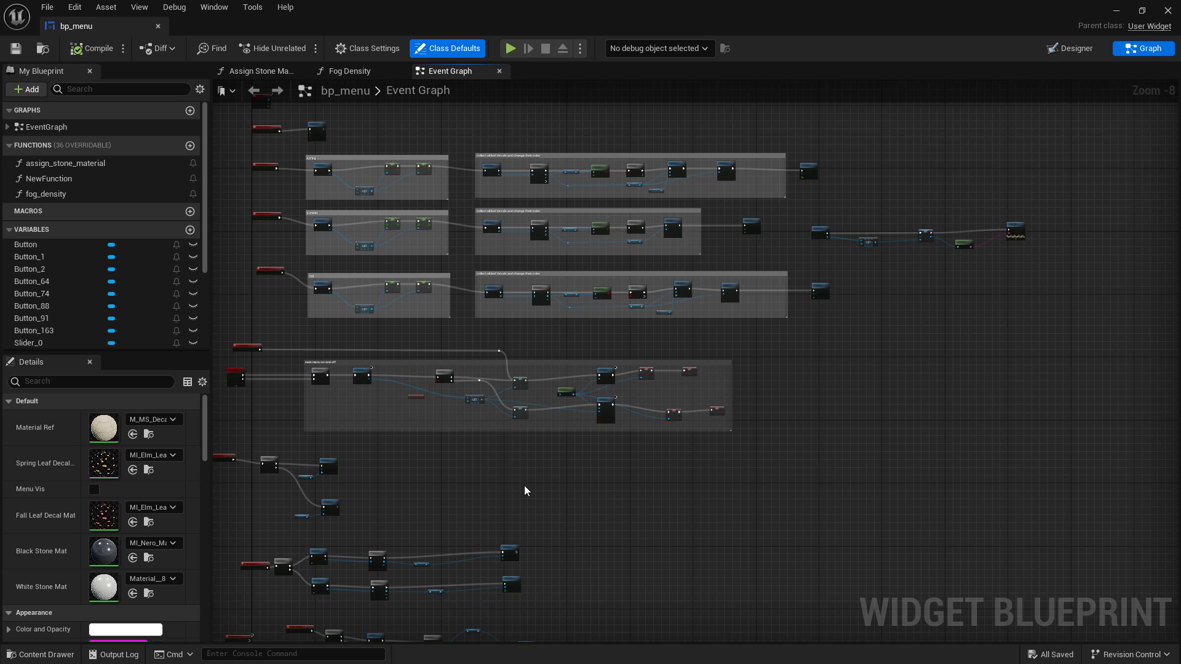
scroll(647, 458, down, 3)
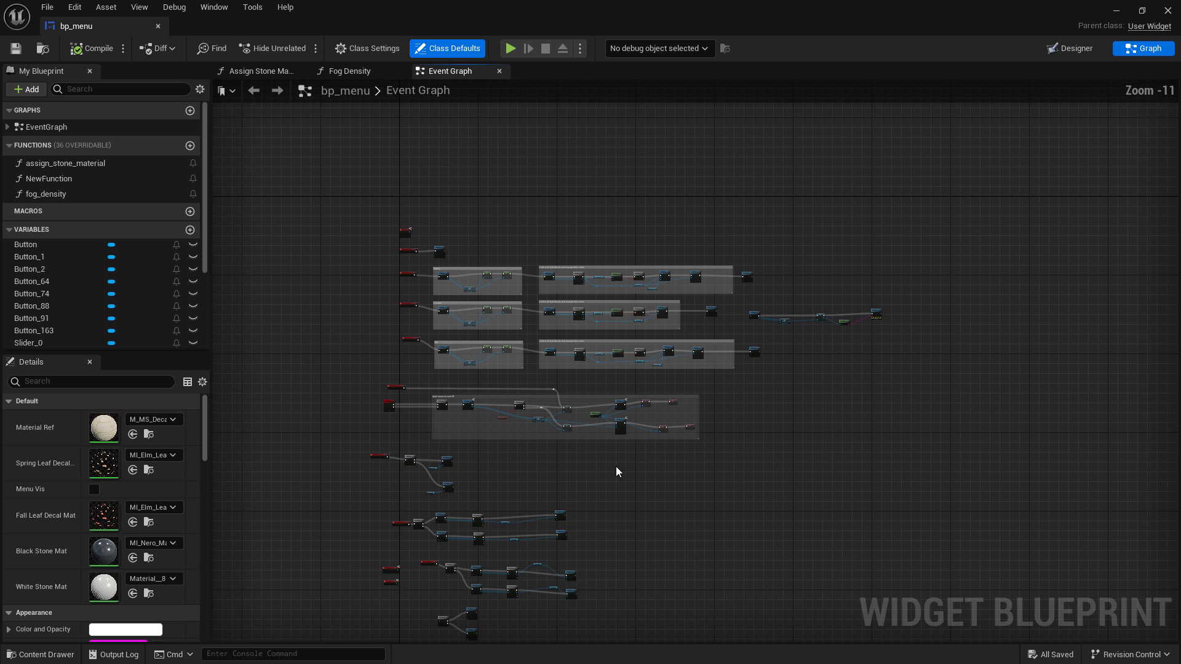
right_drag(596, 472, 799, 324)
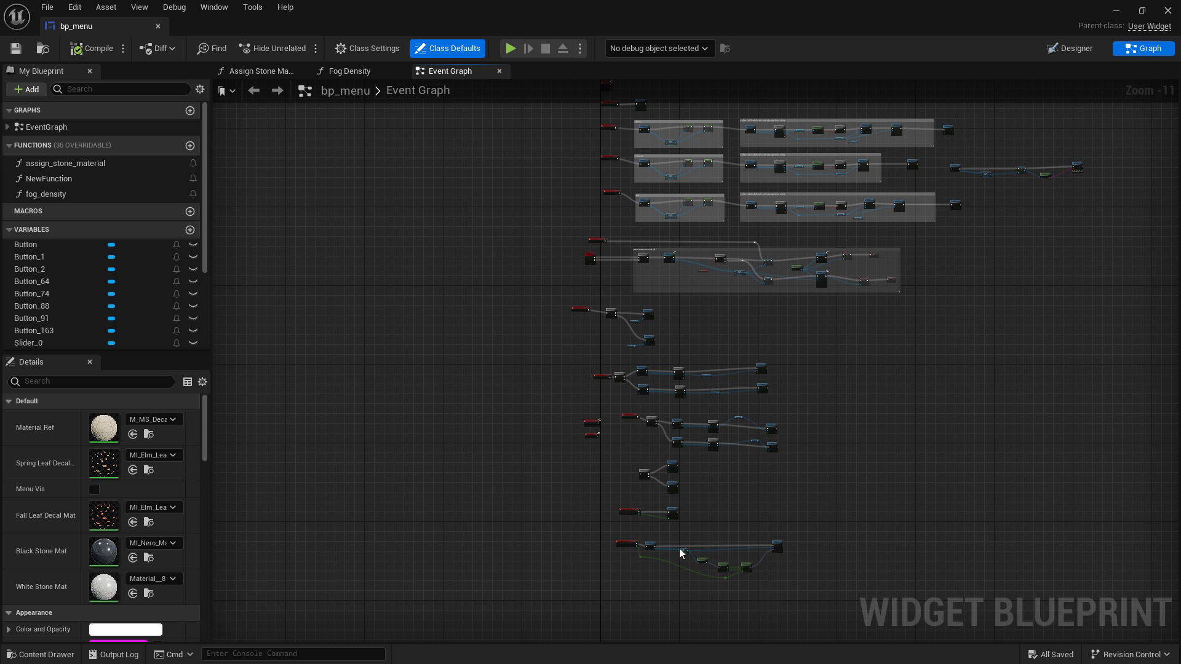
scroll(680, 553, up, 10)
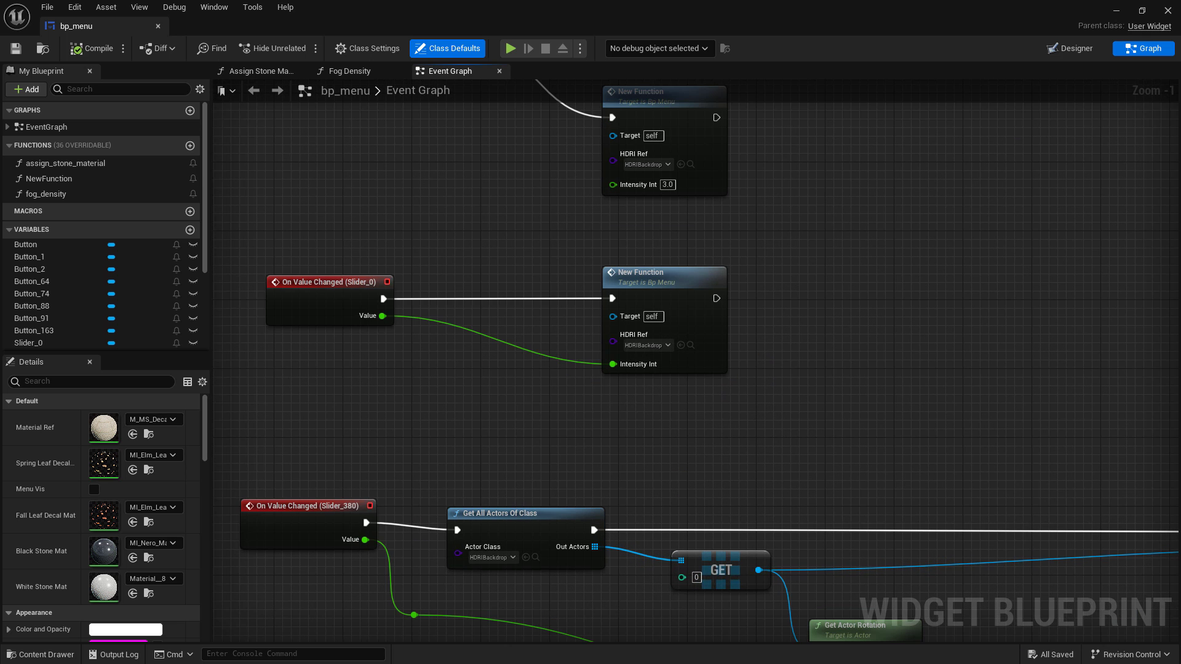
right_drag(527, 465, 527, 596)
scroll(794, 409, up, 1)
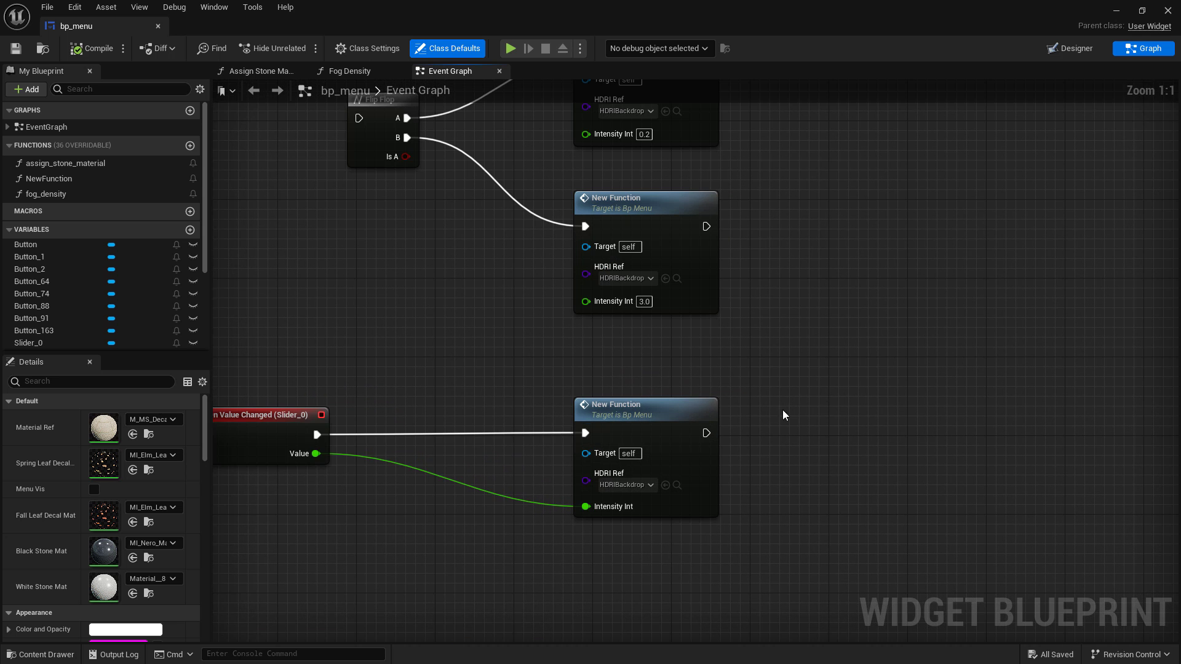
right_drag(833, 400, 827, 476)
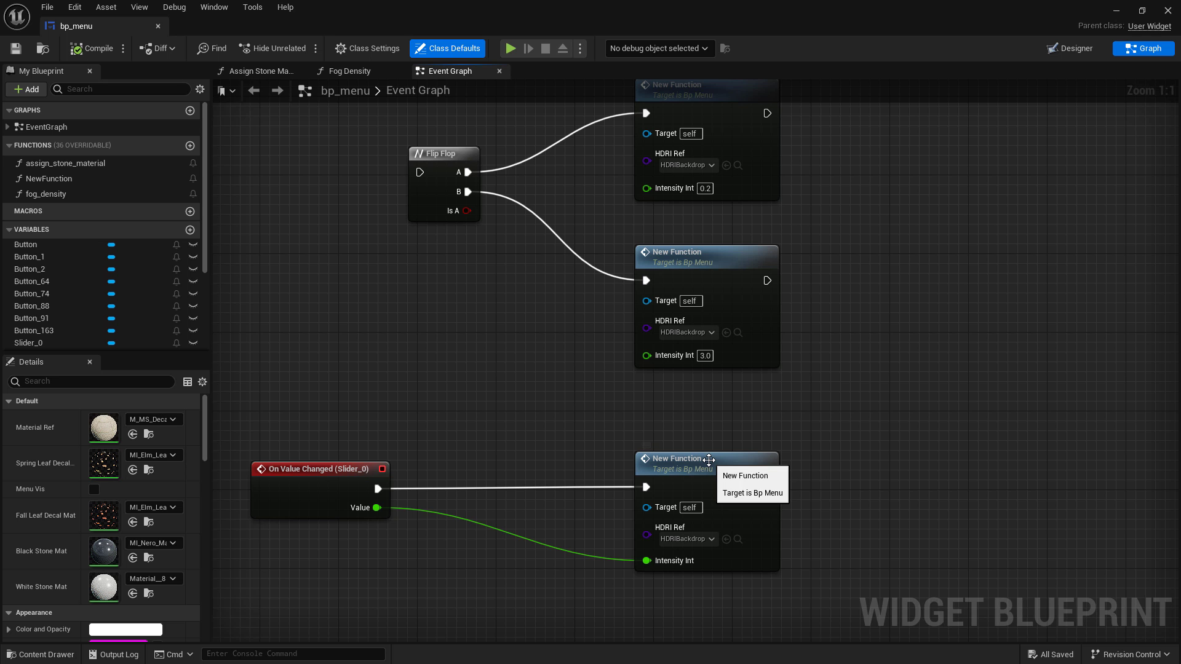
Open the New Function graph, examine how it sets the HDRI backdrop's skylight intensity, and close it
double_click(709, 460)
scroll(789, 468, down, 4)
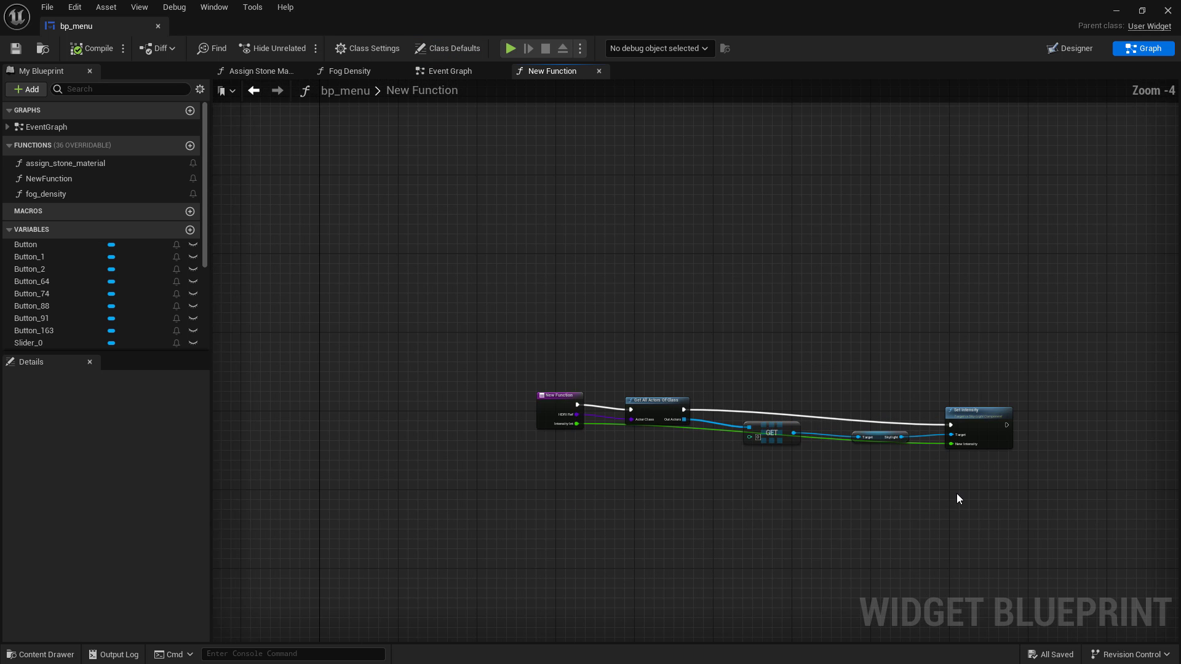
right_drag(957, 493, 776, 477)
scroll(776, 476, up, 1)
scroll(777, 476, up, 1)
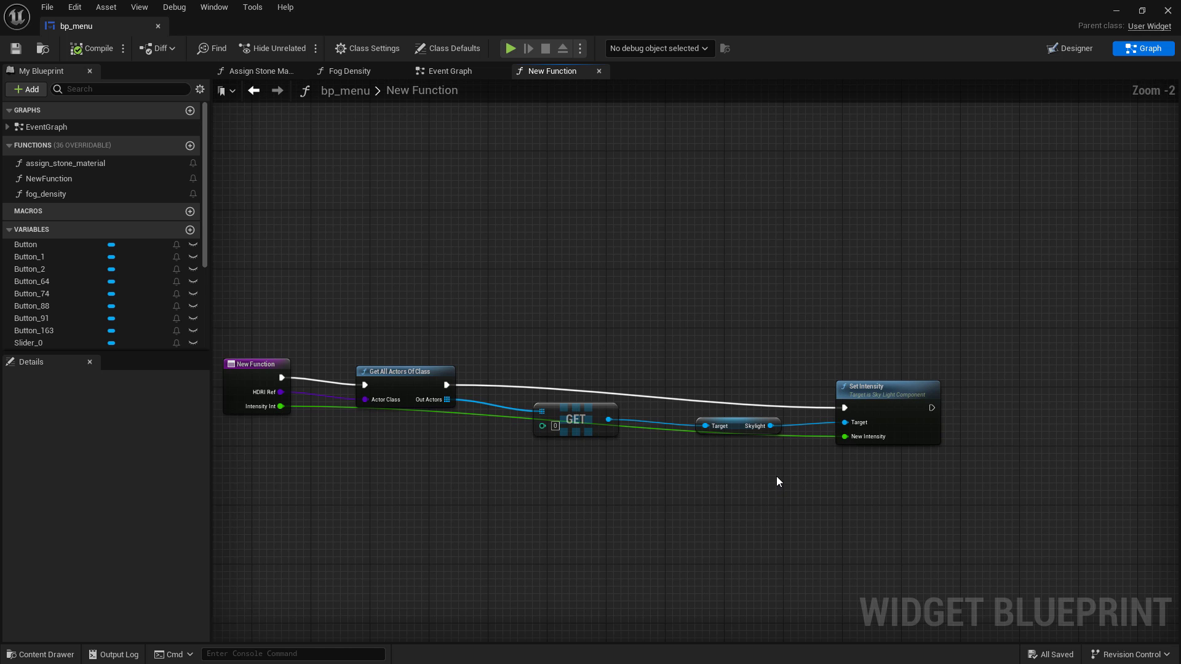
scroll(776, 476, down, 1)
right_drag(695, 469, 713, 470)
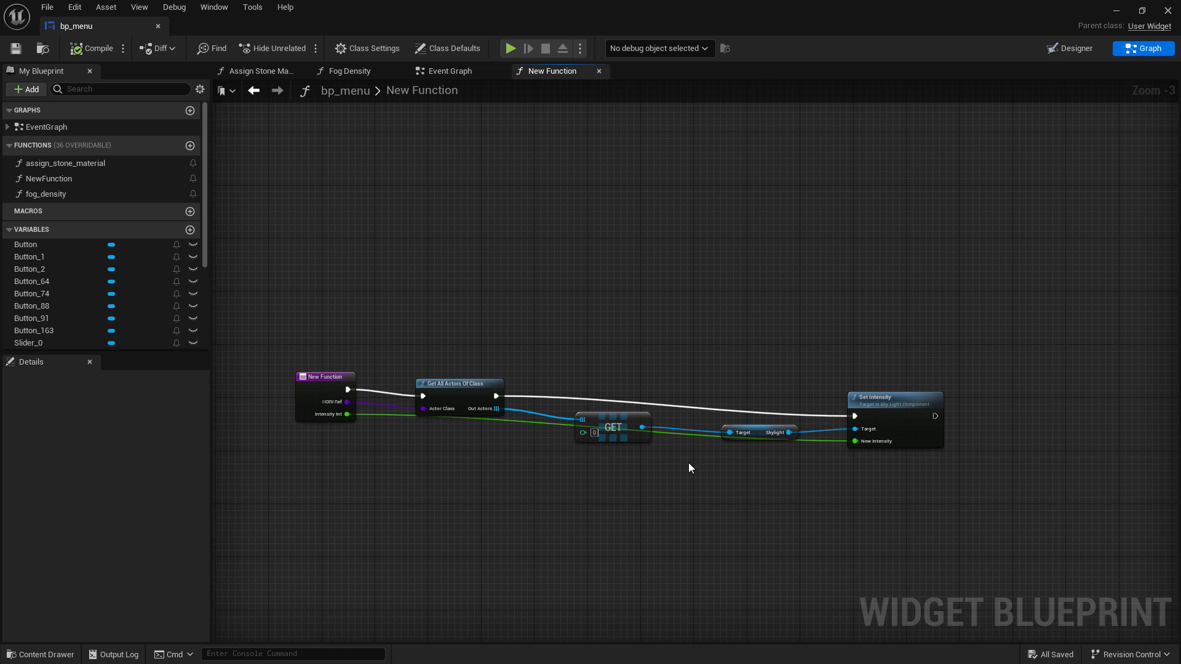
click(598, 71)
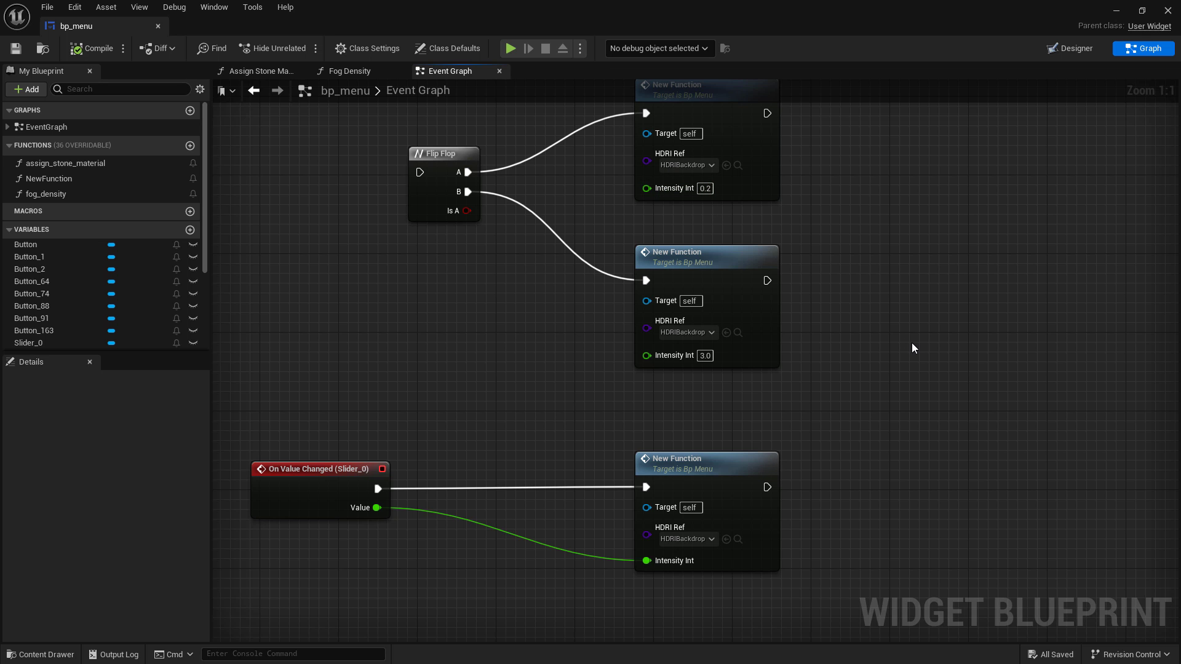
Examine the event graph from the Slider_0 event through the tagged light toggles to the Button_163 stone material logic
scroll(912, 342, down, 8)
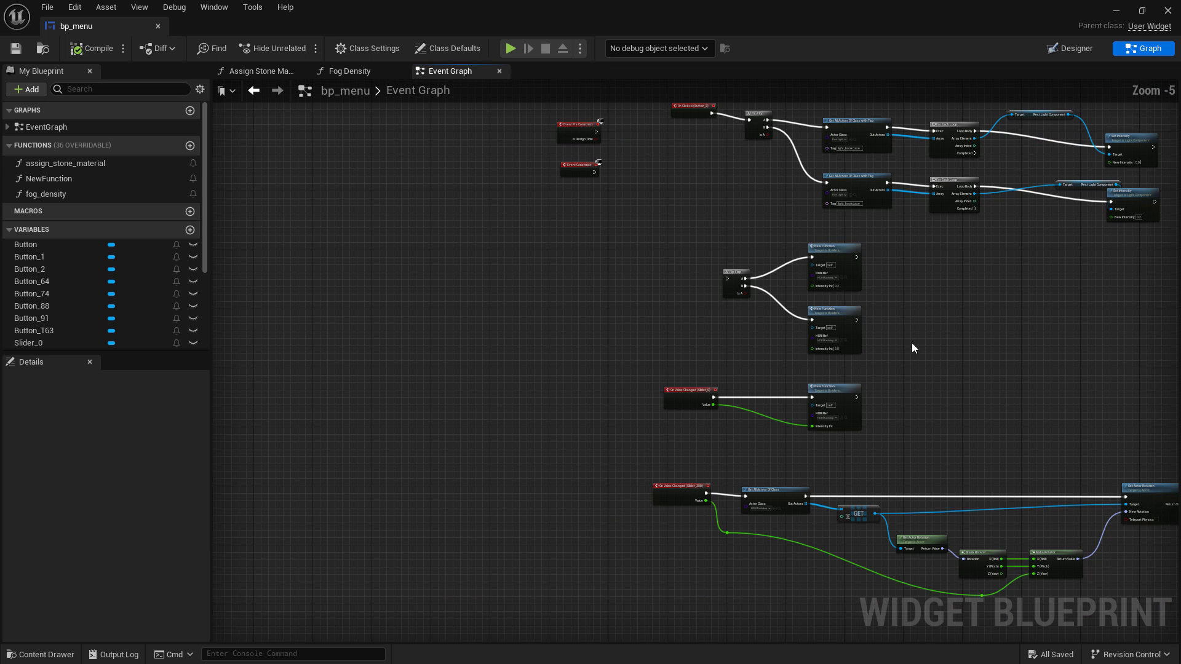
scroll(812, 485, up, 2)
scroll(695, 403, up, 4)
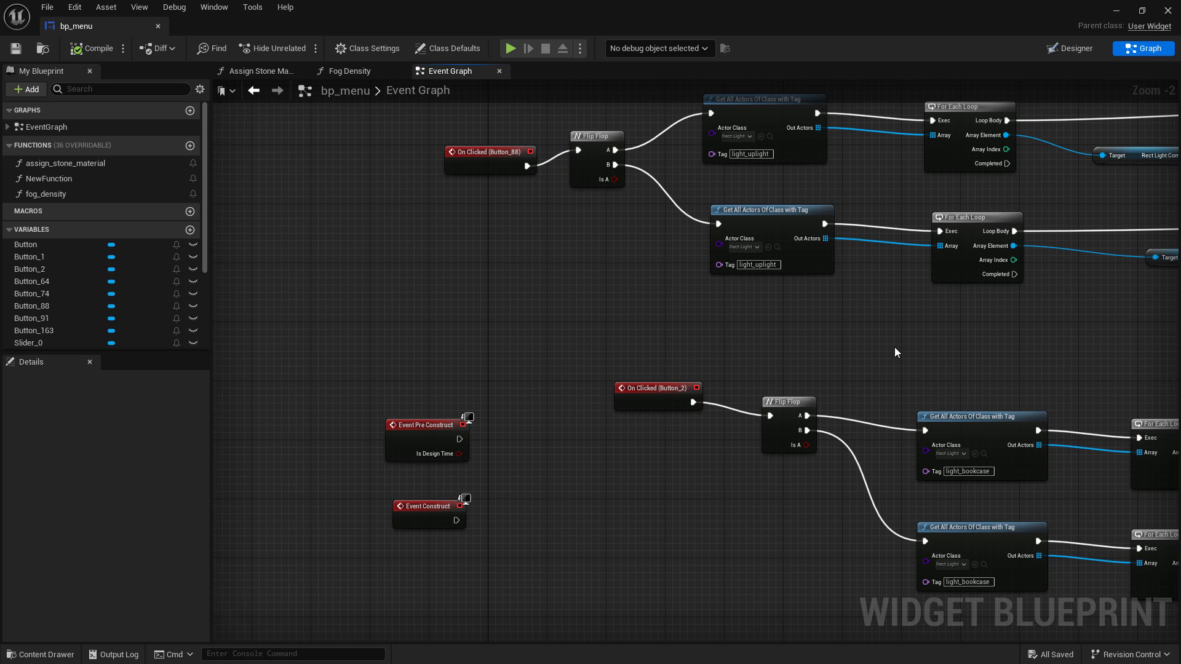
right_drag(896, 345, 643, 604)
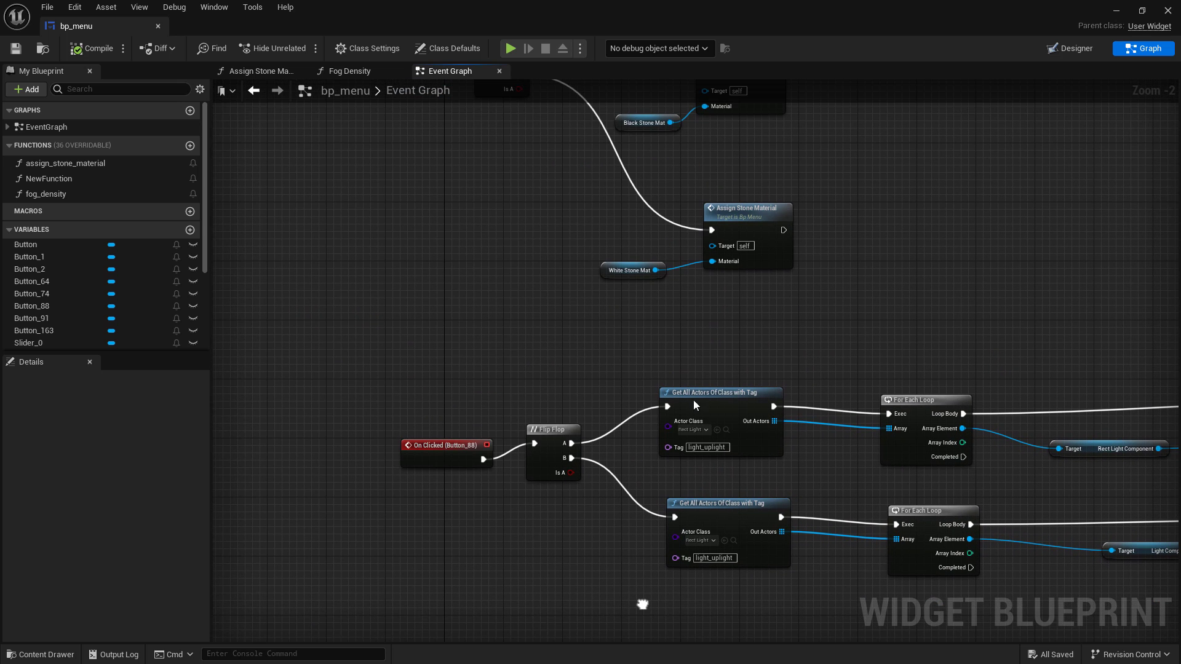
right_drag(693, 316, 729, 485)
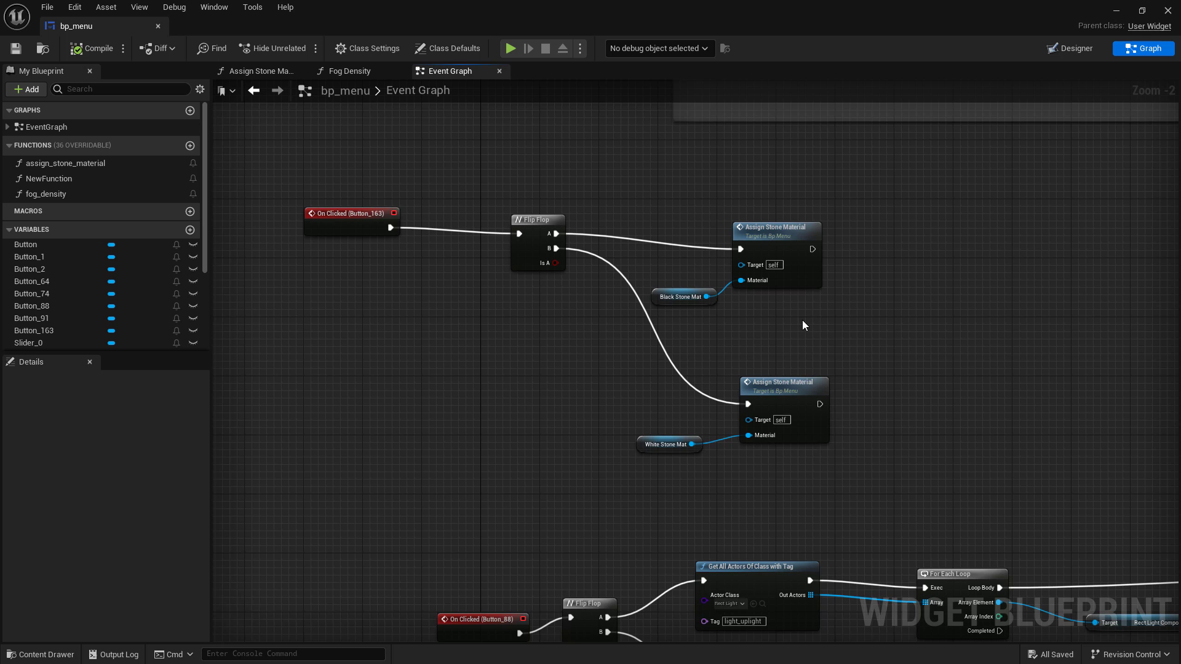
scroll(802, 326, up, 2)
right_drag(764, 330, 874, 363)
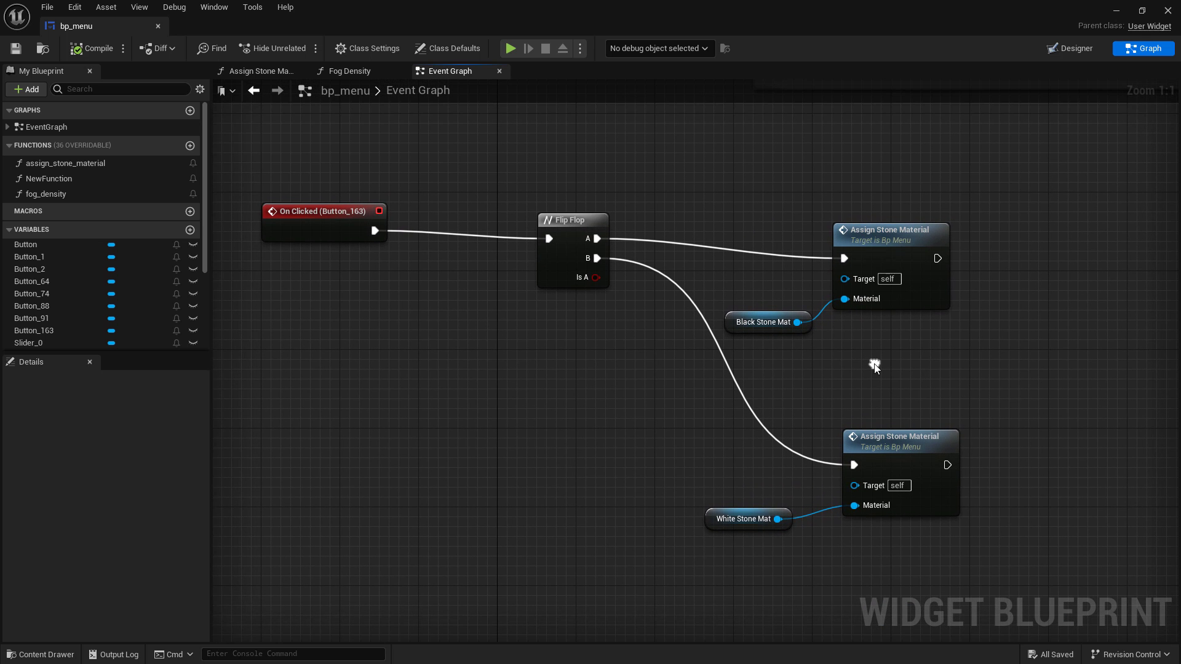
Examine the spring, summer and fall node groups in the event graph, including their Health and Season Strength setters
scroll(875, 366, down, 5)
right_drag(1002, 309, 763, 608)
right_drag(688, 386, 621, 533)
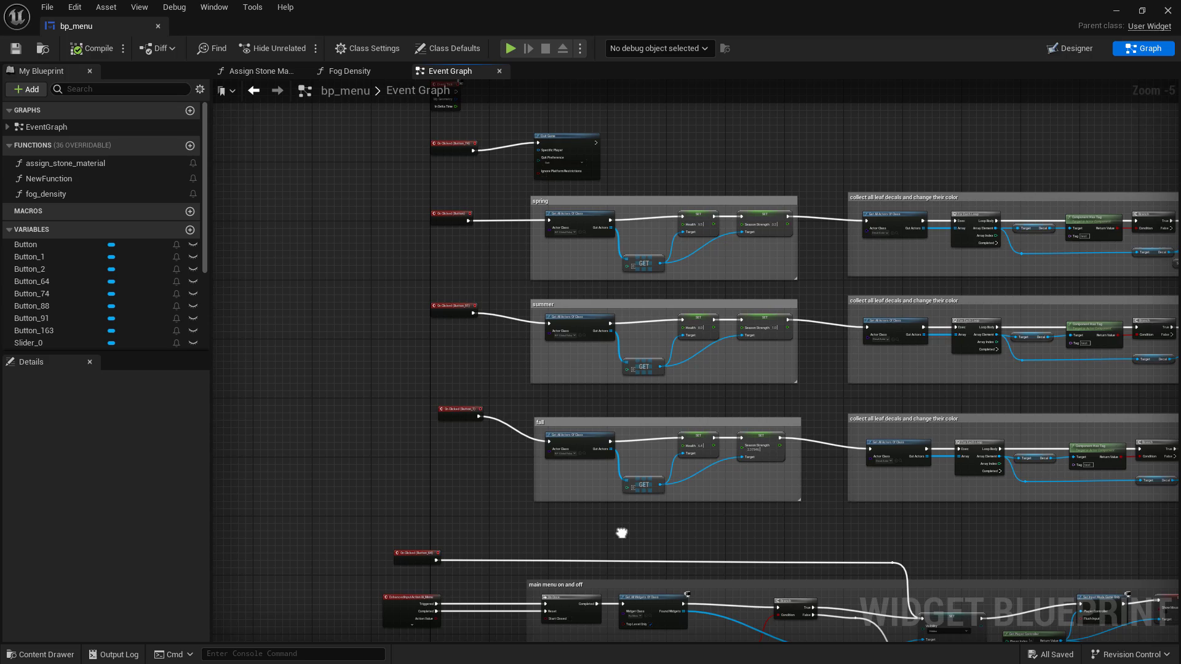
scroll(755, 521, up, 2)
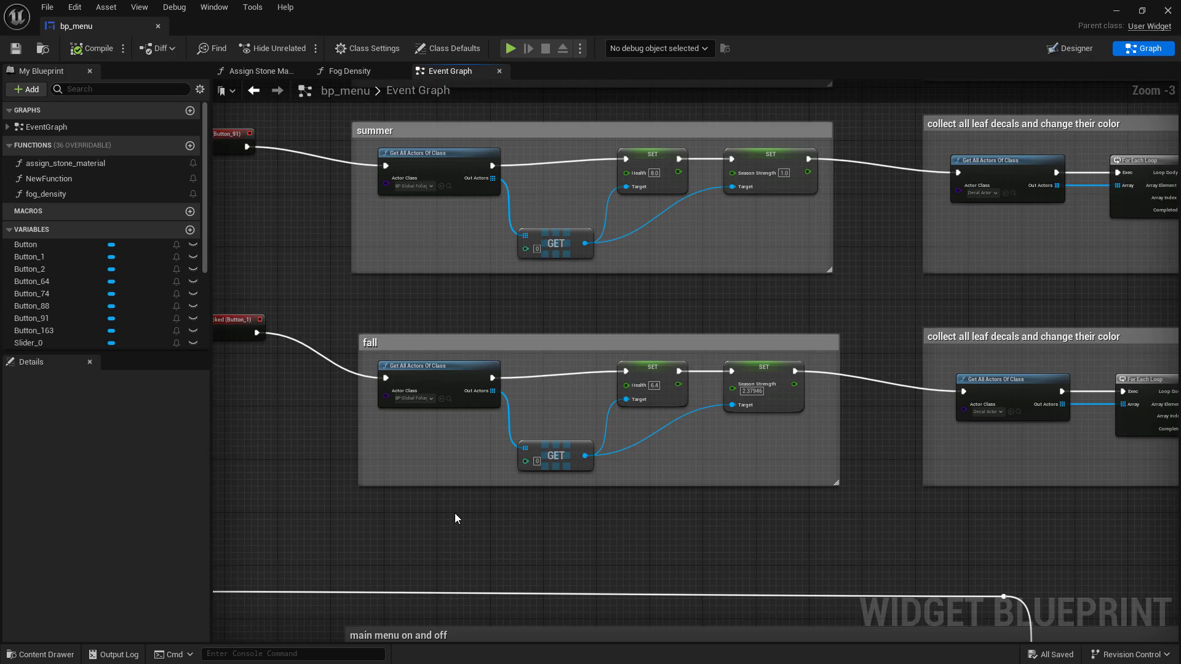
scroll(455, 518, up, 1)
right_drag(455, 518, 601, 496)
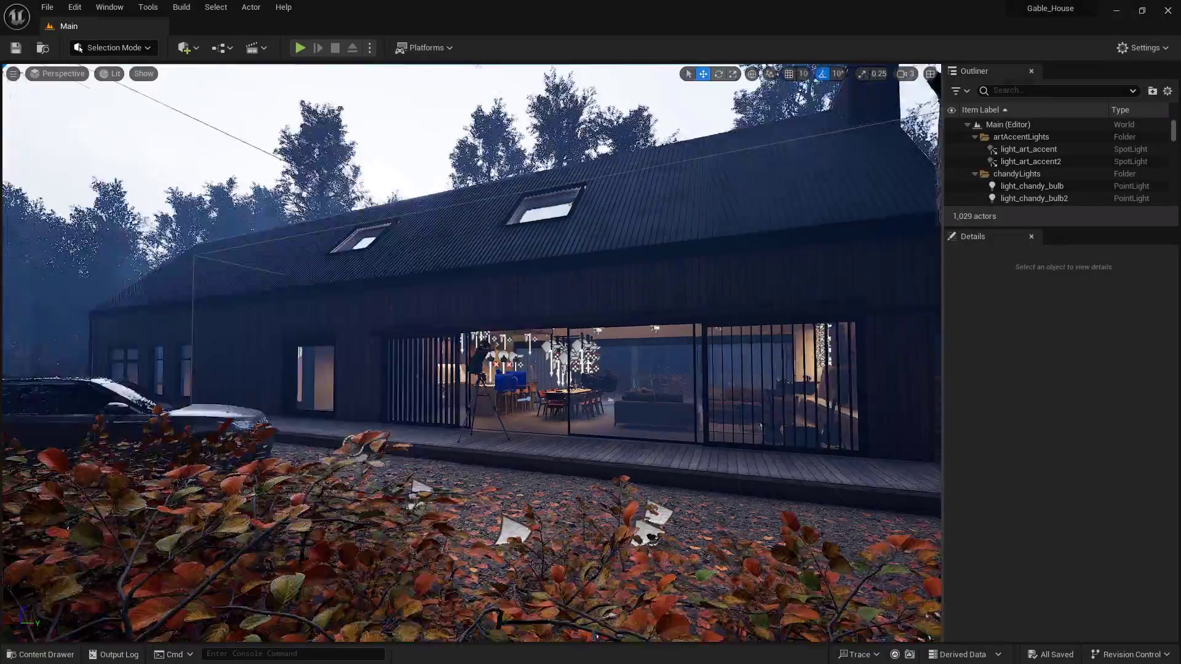
Play the level in the viewport, switch the season to Summer and move the Night/Day slider close to full day
right_drag(472, 352, 615, 352)
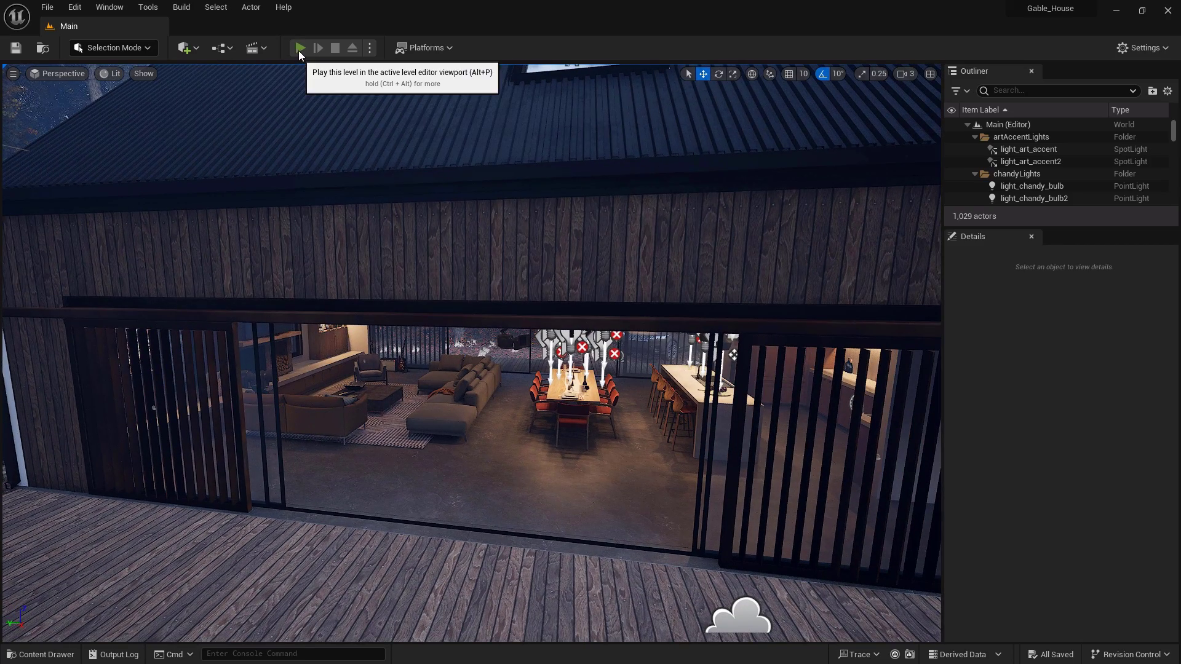
click(297, 51)
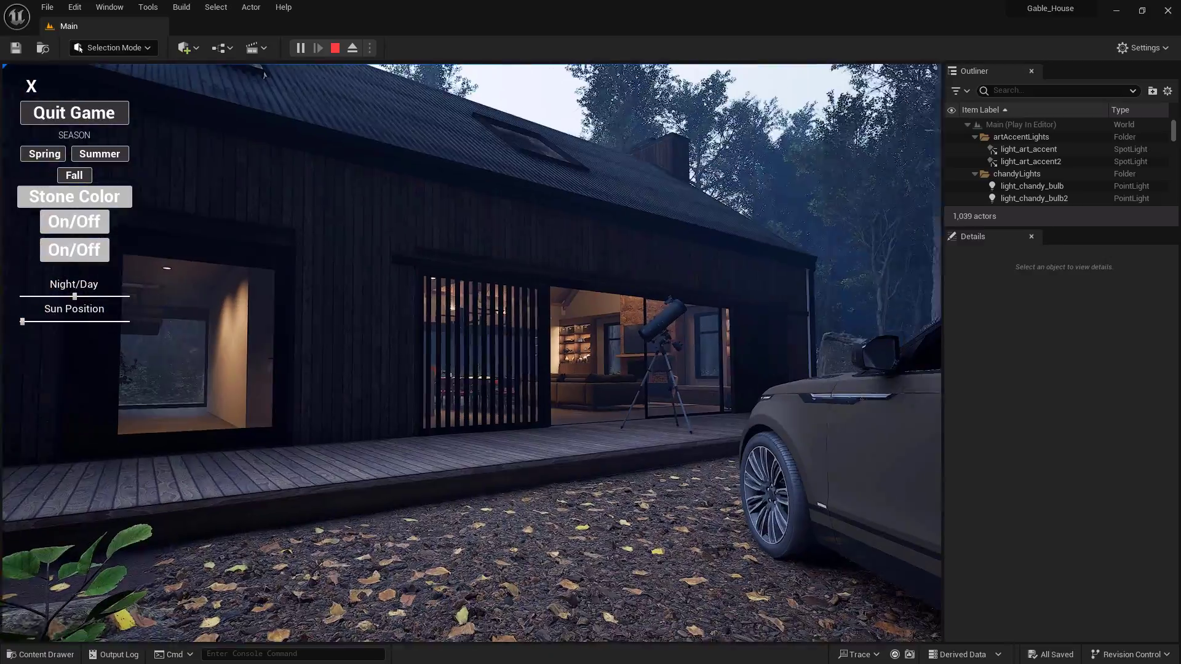
click(100, 154)
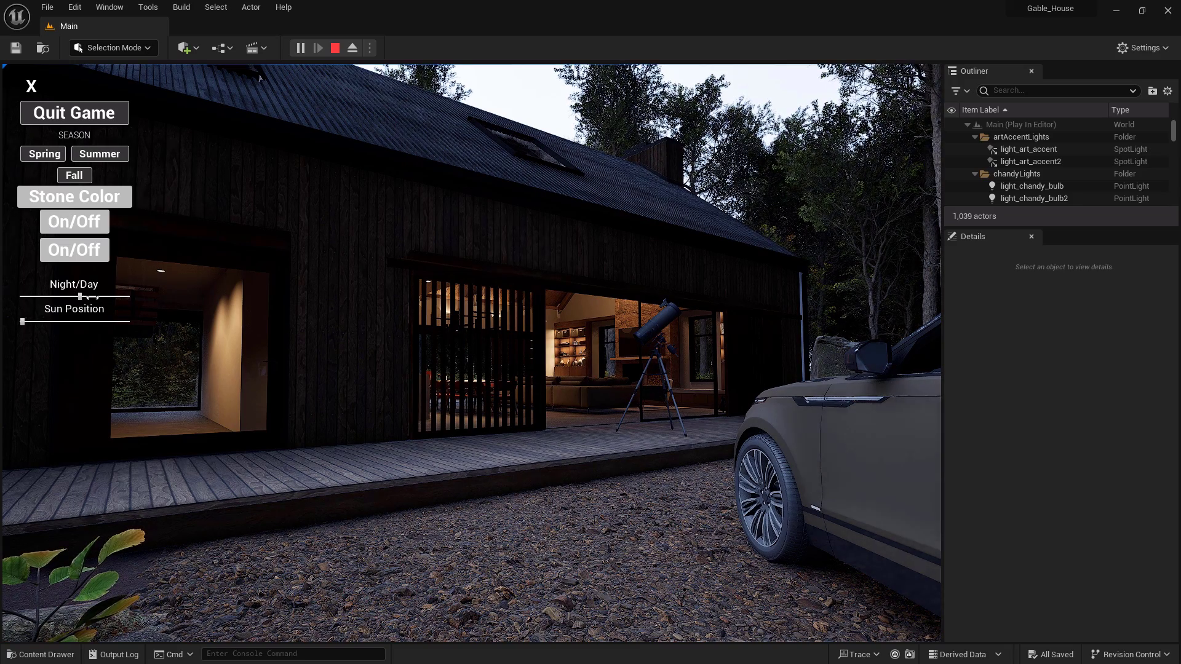
drag(102, 297, 112, 296)
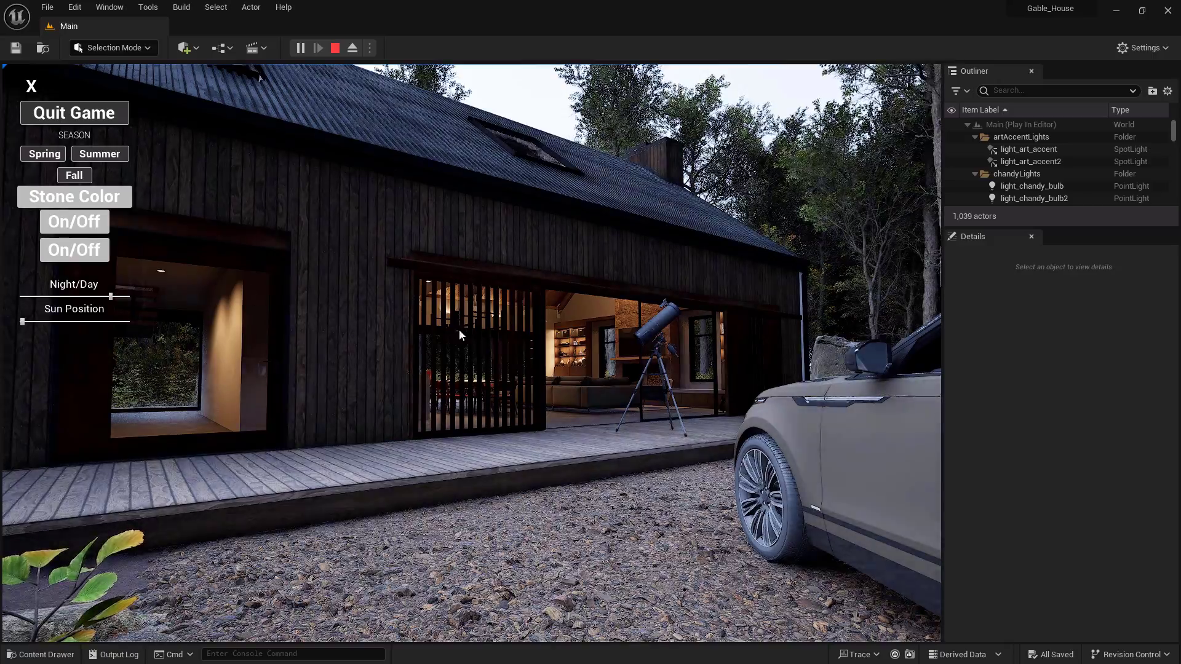
Walk inside the house, switch the kitchen stone color to black and turn off the bookcase lights from the in-game menu
drag(259, 77, 203, 80)
key(w)
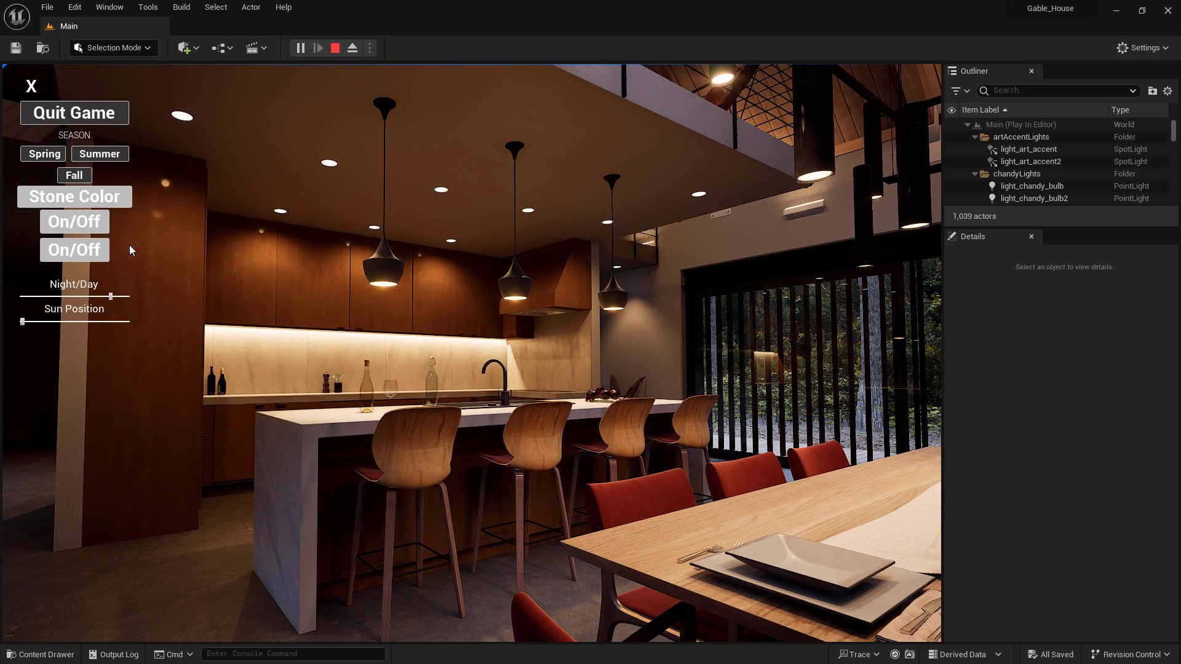
click(98, 195)
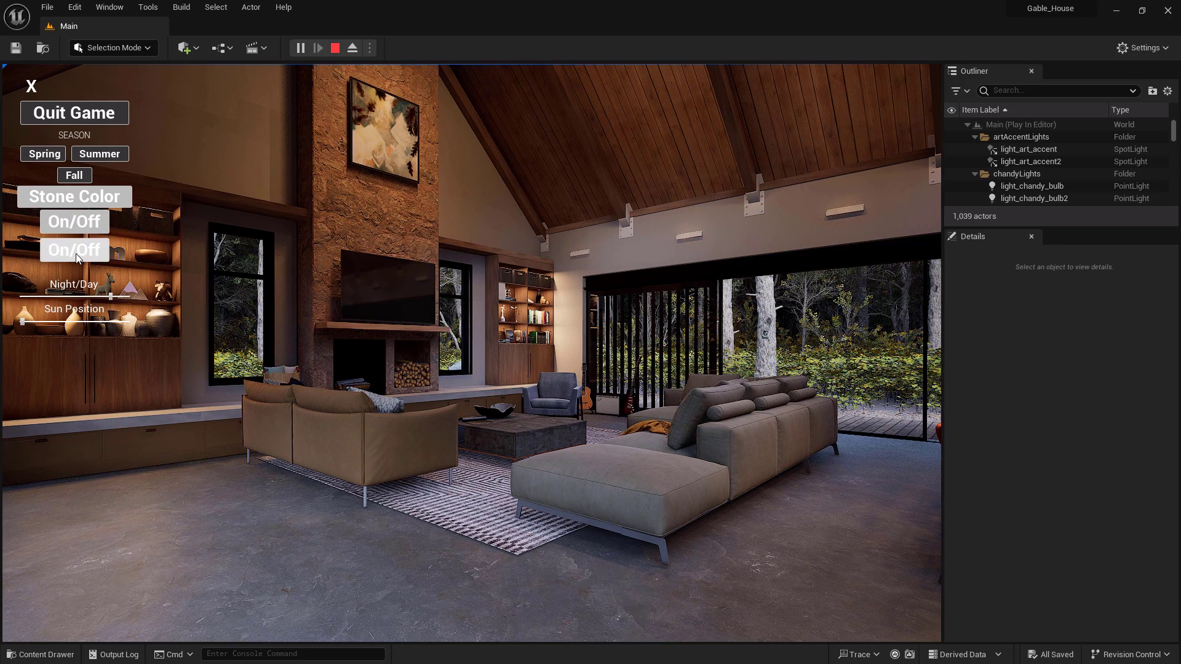
click(75, 250)
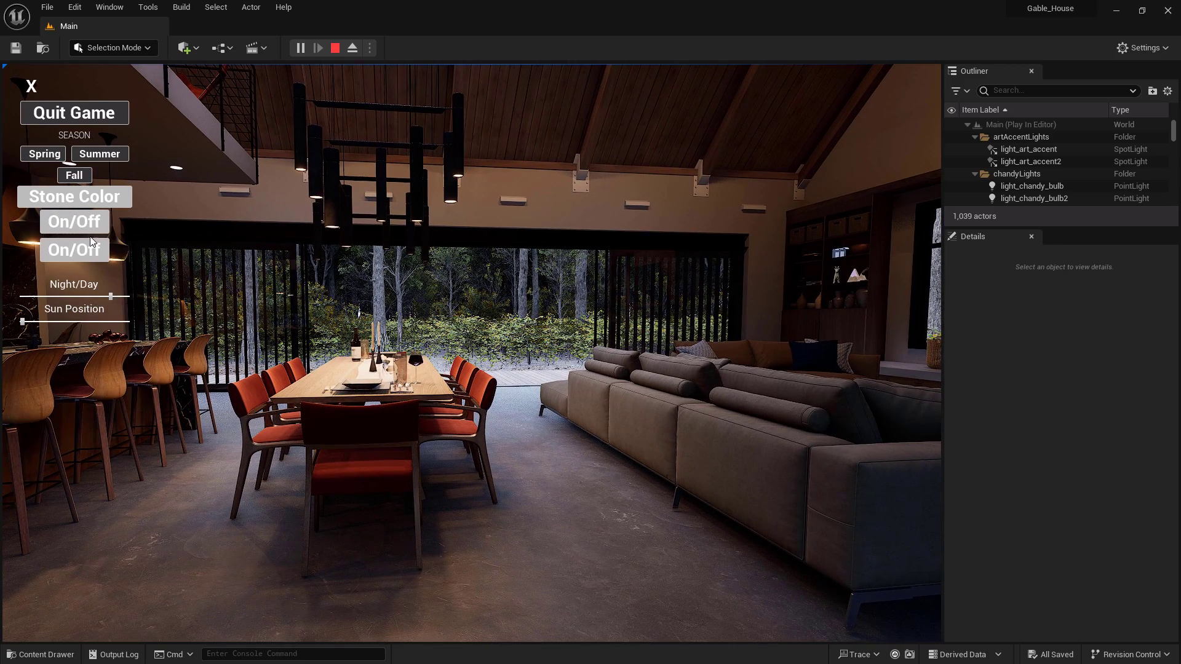
Go outdoors, switch the season to Fall and walk along the deck into the dining area
key(w)
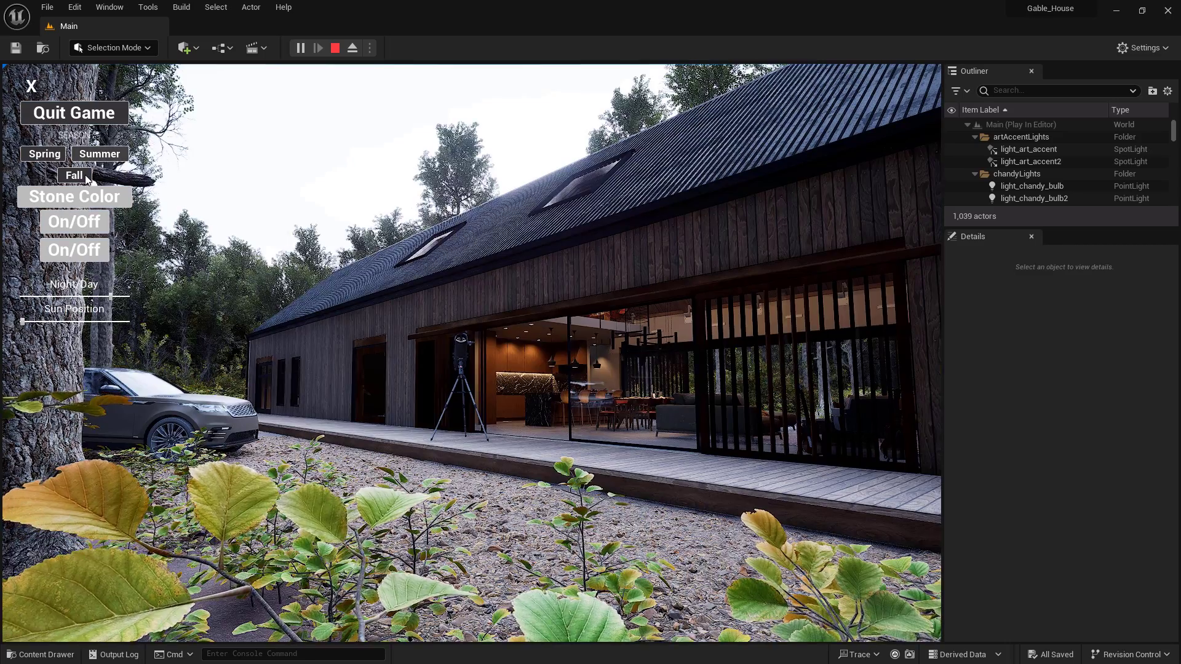
click(75, 177)
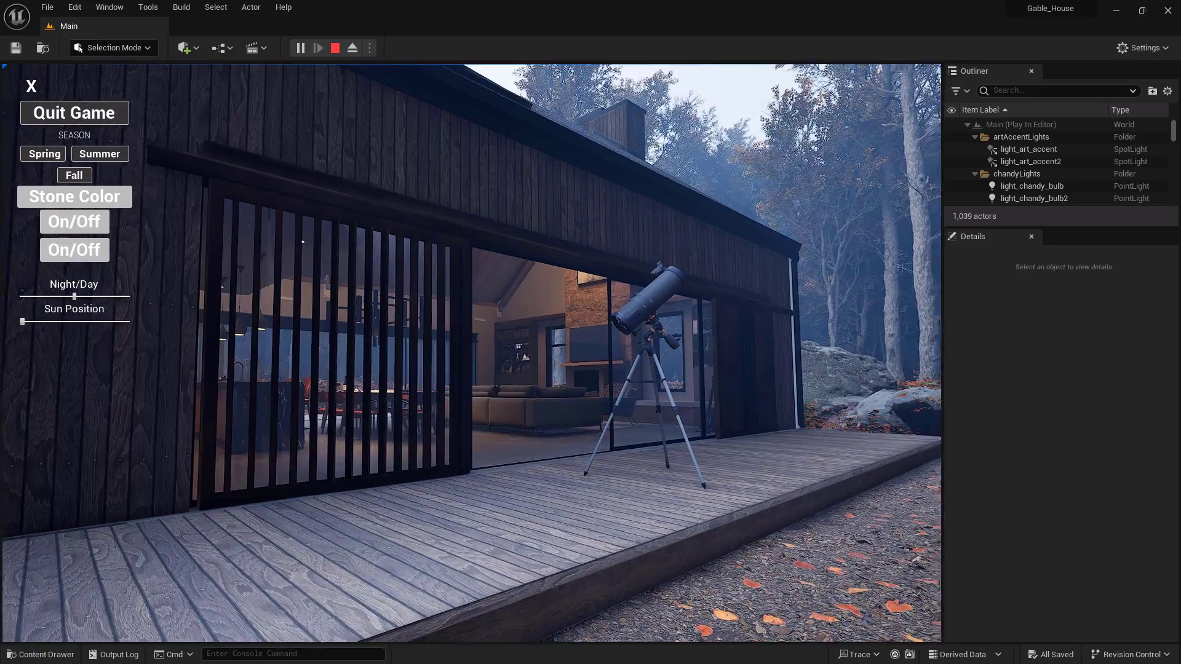
key(a)
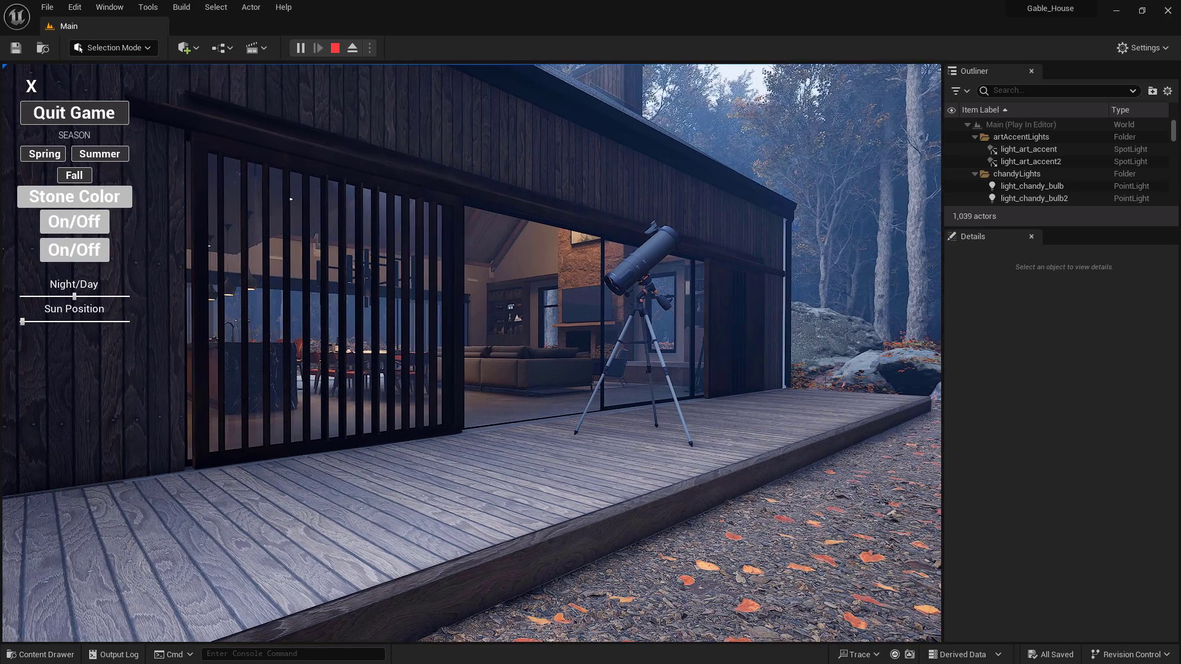
key(w)
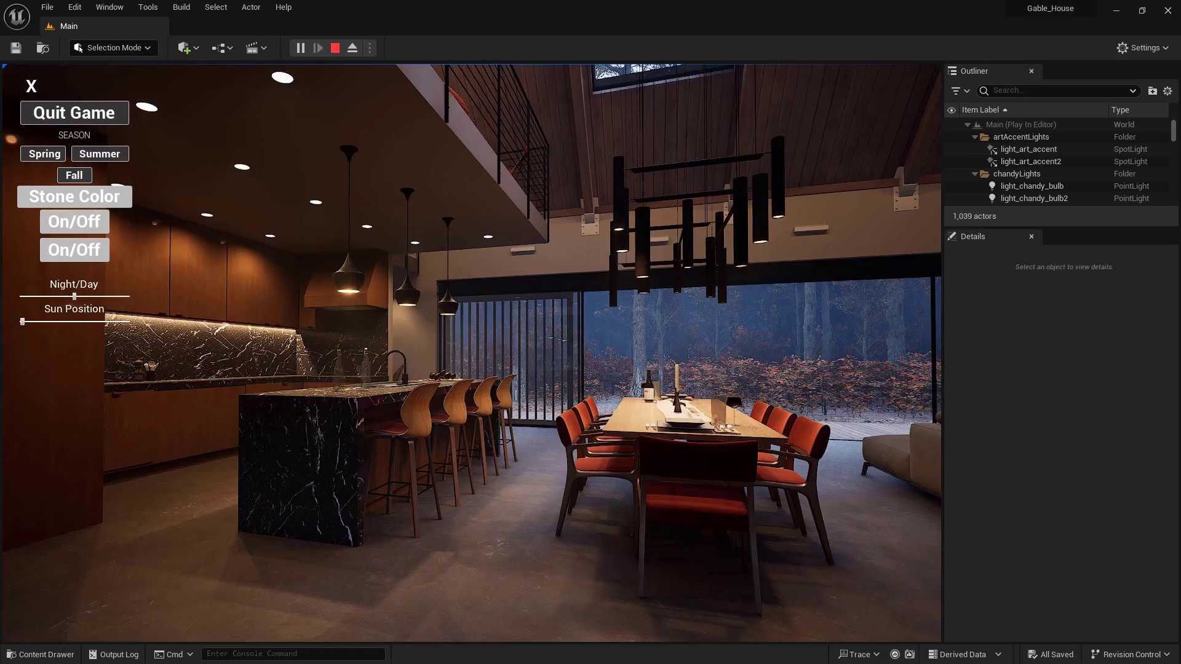
Look around the interior in fall, covering the dining table, the living room fireplace and the kitchen island
key(w)
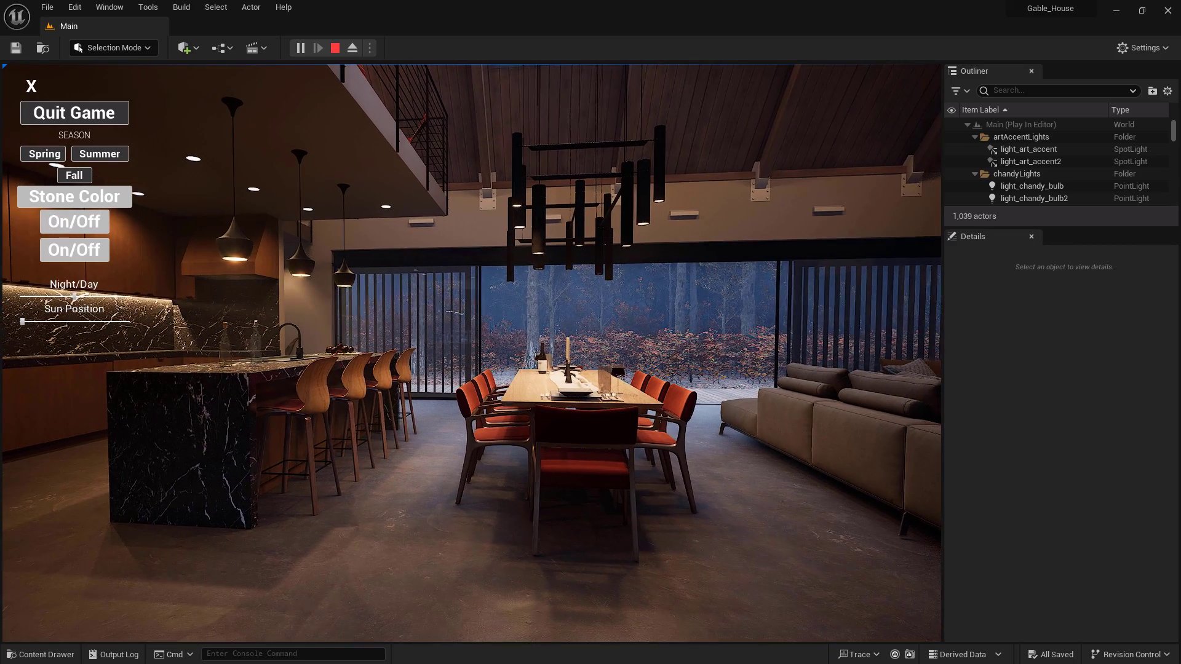
key(a)
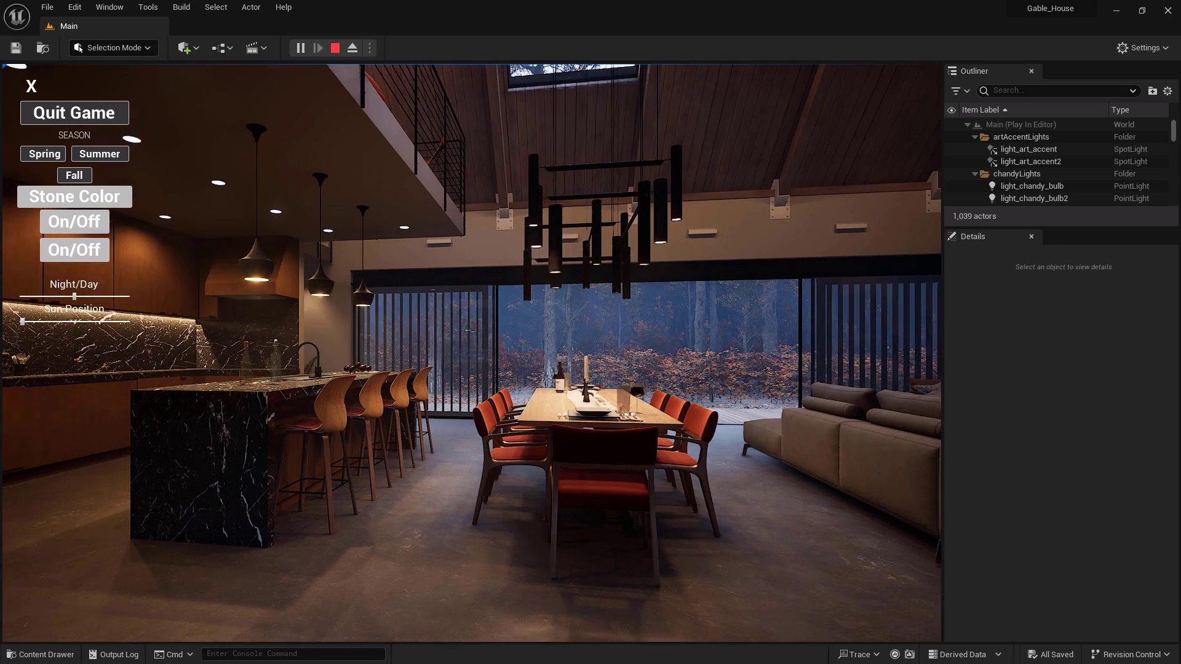
key(d)
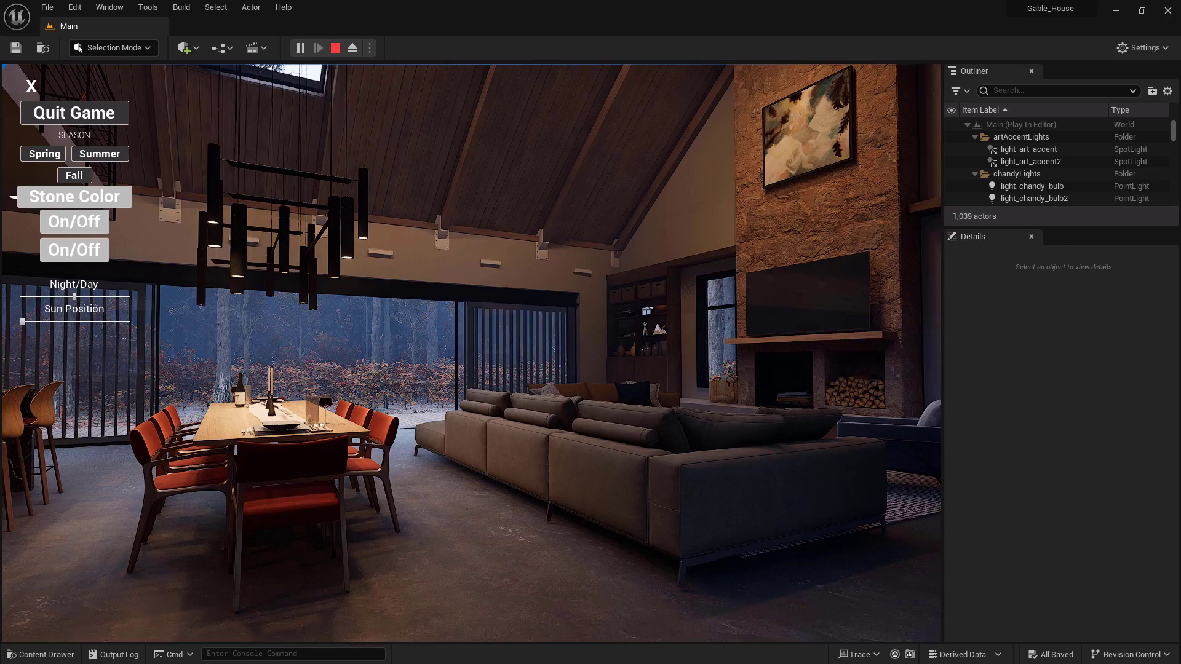
key(a)
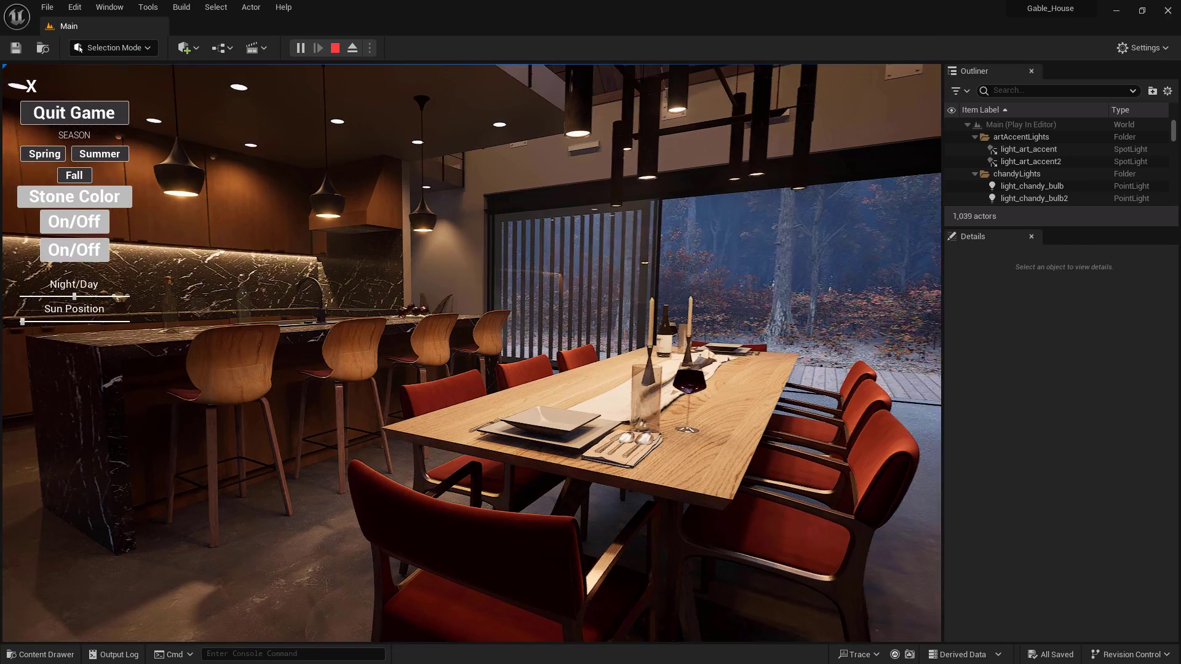
key(a)
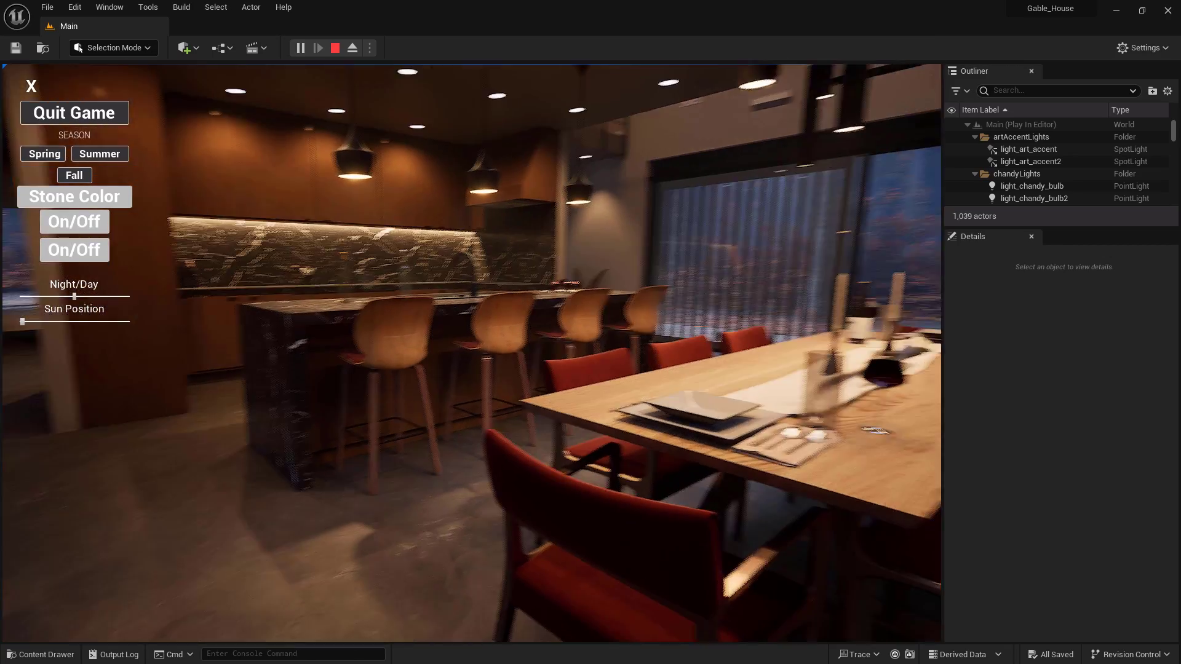